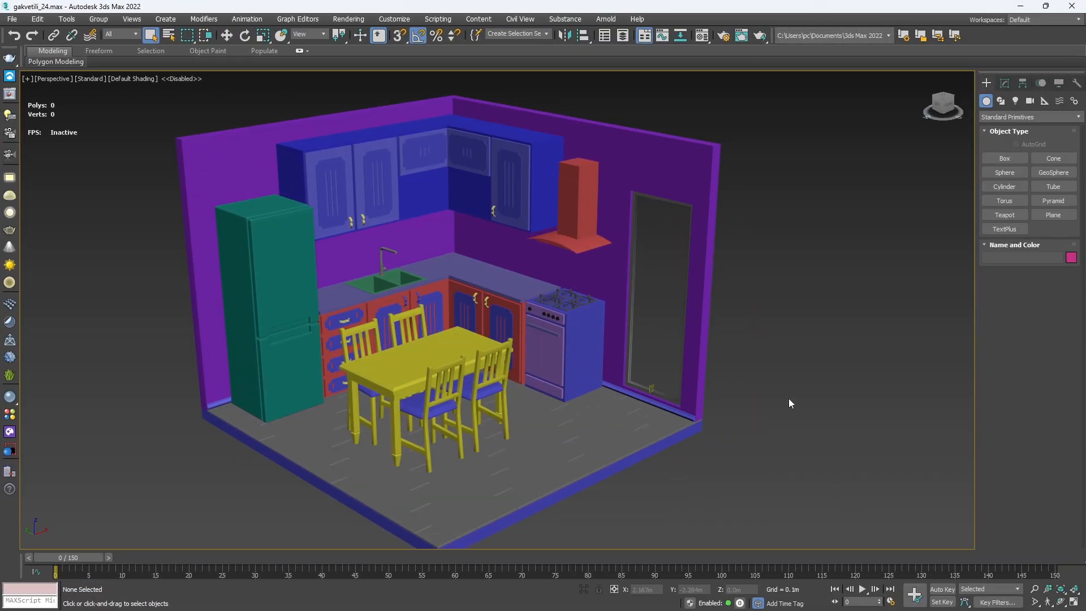
Hide everything except the tall frame in the wall opening and the small spline shape at its base.
scroll(696, 215, "up", 3)
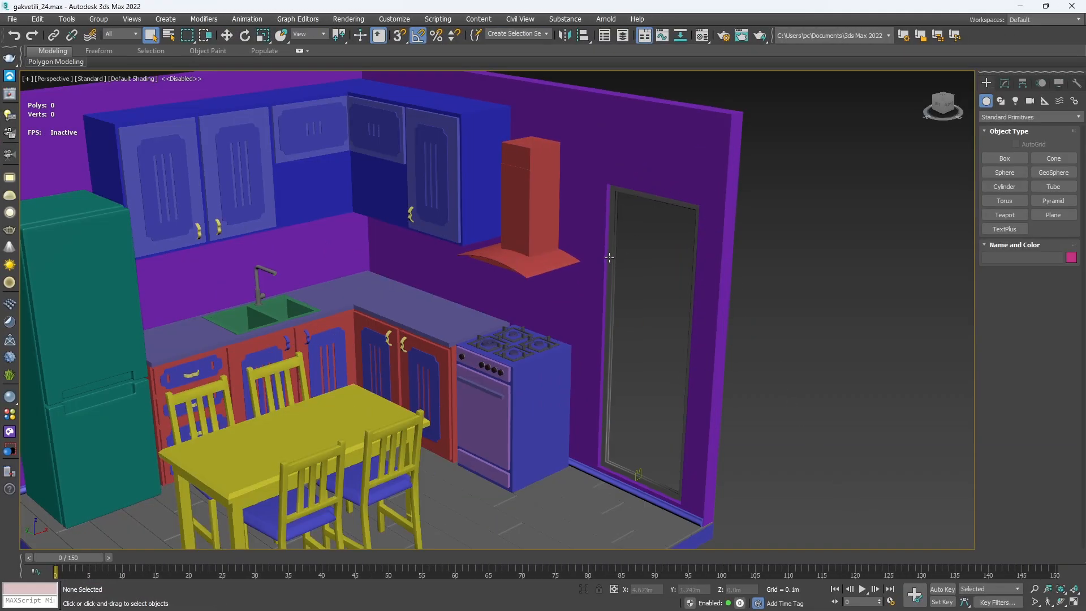
scroll(610, 222, "up", 2)
left_click(612, 222)
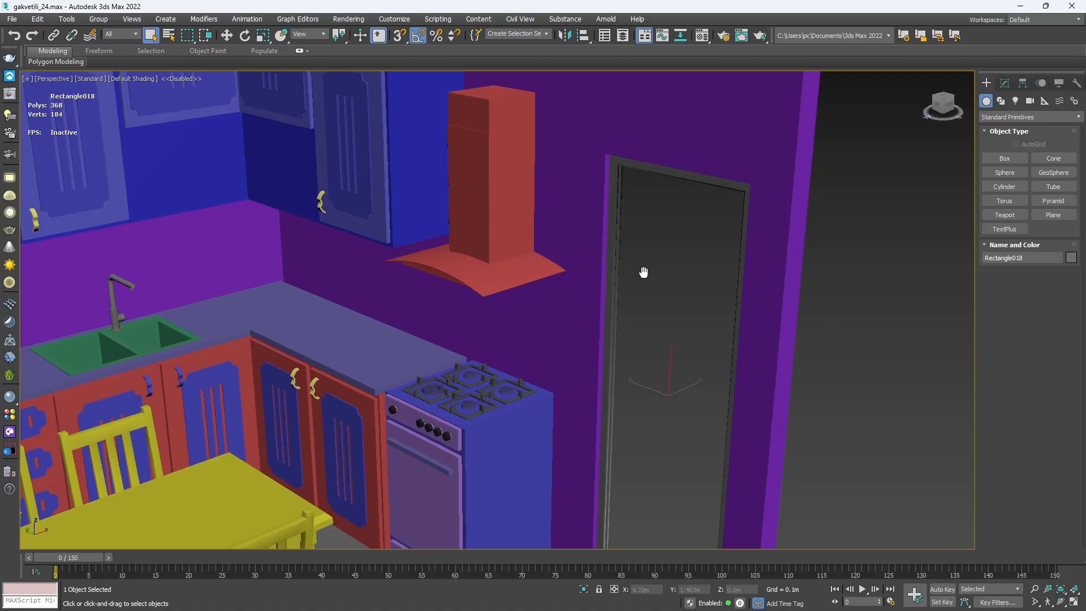
scroll(644, 292, "down", 3)
left_click(694, 331, "ctrl")
scroll(691, 362, "up", 3)
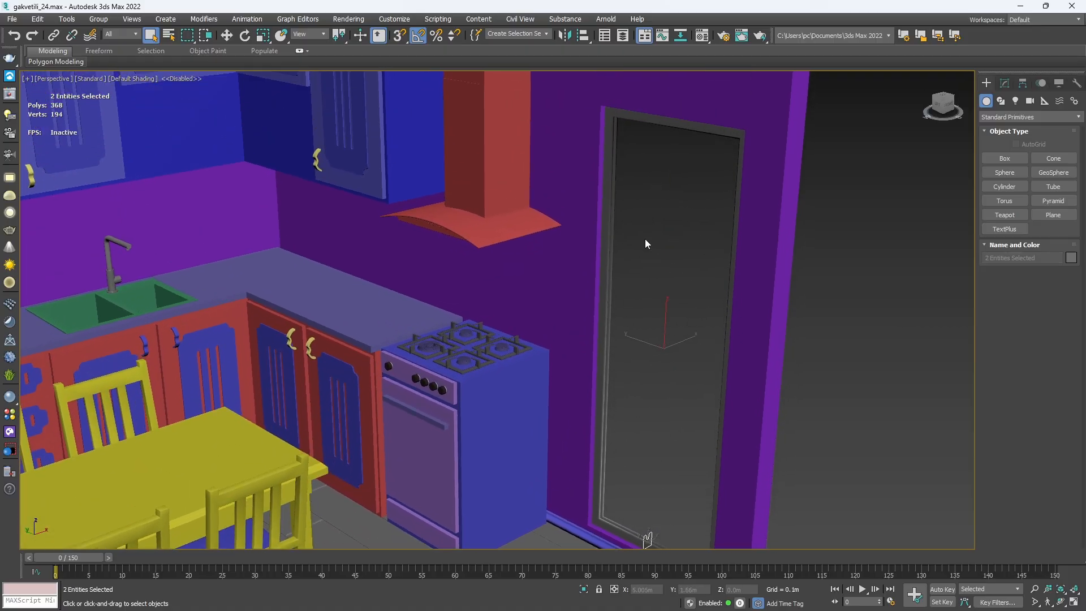
right_click(674, 181)
left_click(700, 130)
scroll(588, 295, "up", 3)
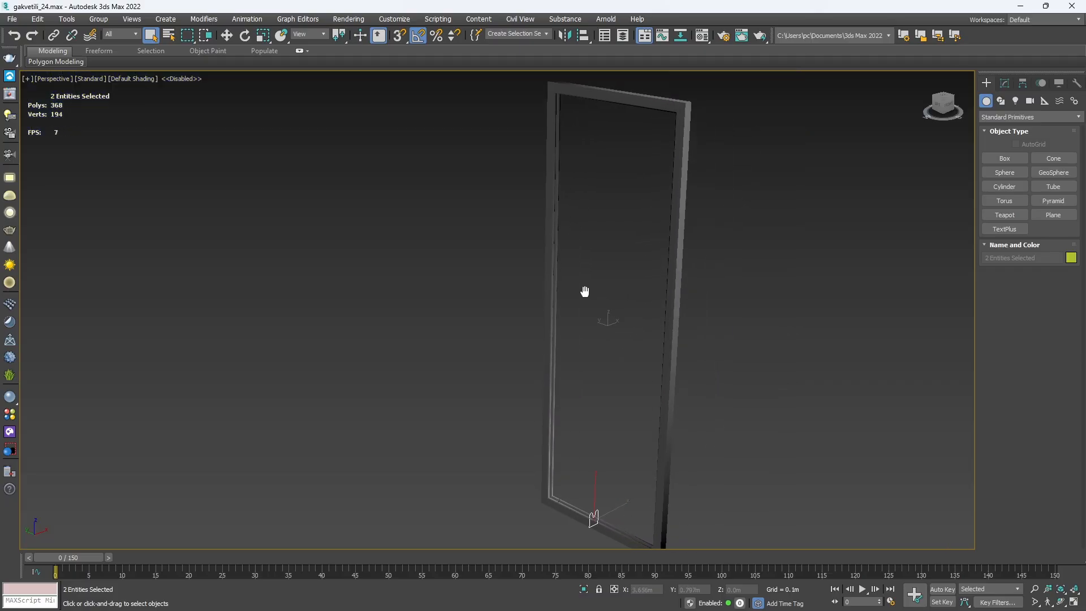
left_click(723, 298)
Draw a narrow spline rectangle about 0.806 m long and 0.083 m wide alongside the frame in the top view.
key("t")
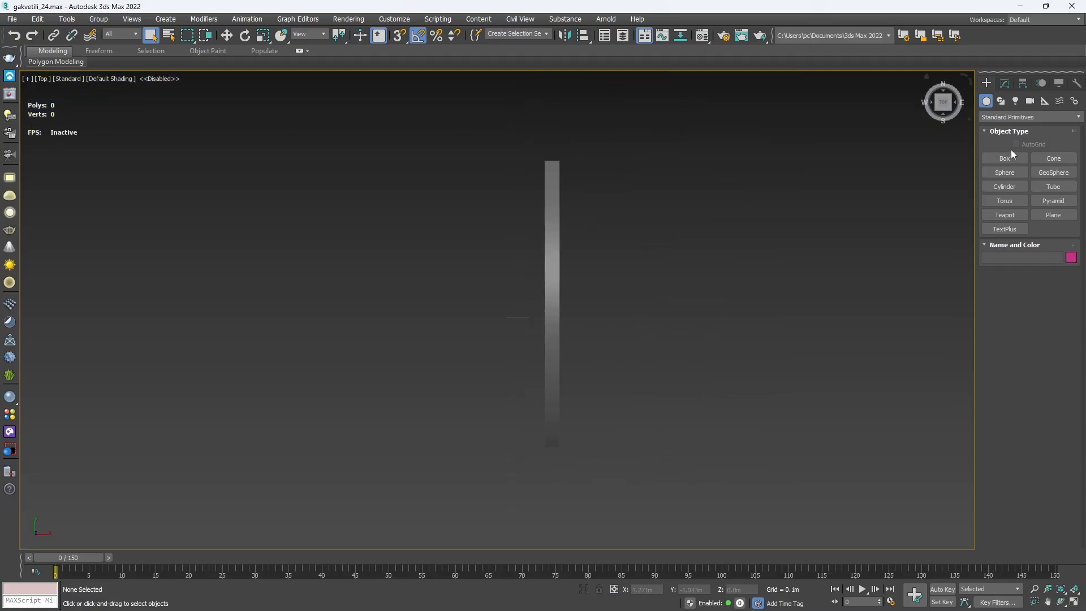
left_click(1001, 101)
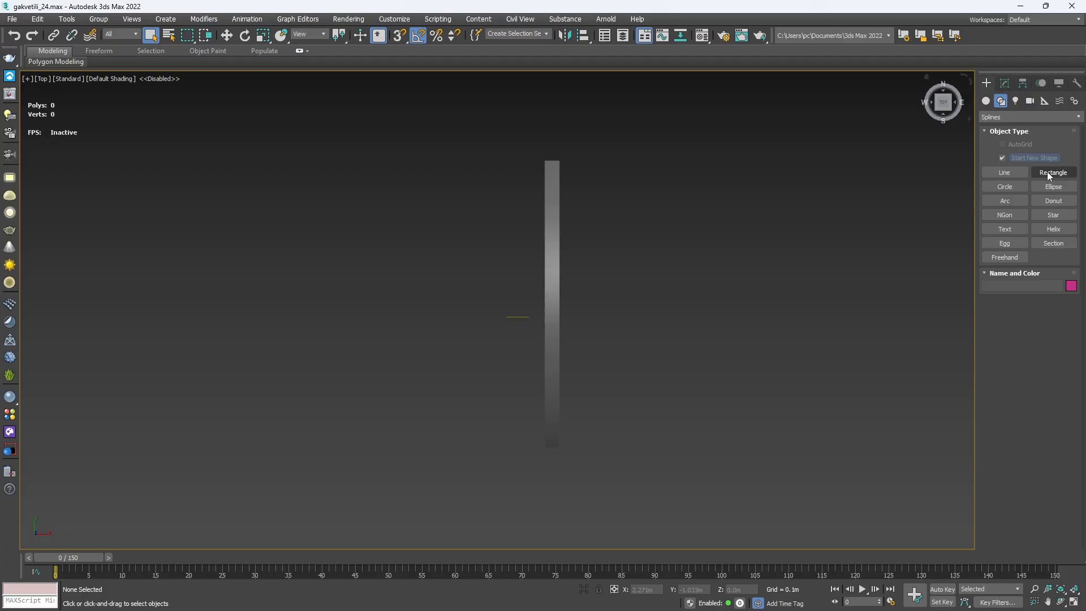
left_click(1047, 173)
middle_click_drag(584, 288, 571, 298)
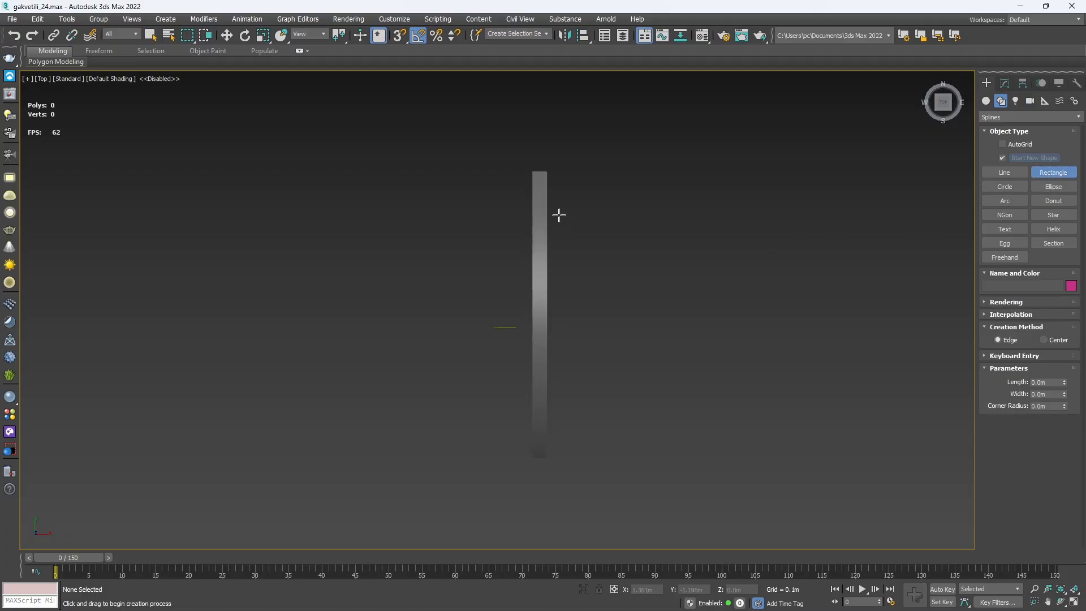
middle_click_drag(555, 168, 581, 177)
left_click_drag(569, 146, 533, 502)
right_click(540, 476)
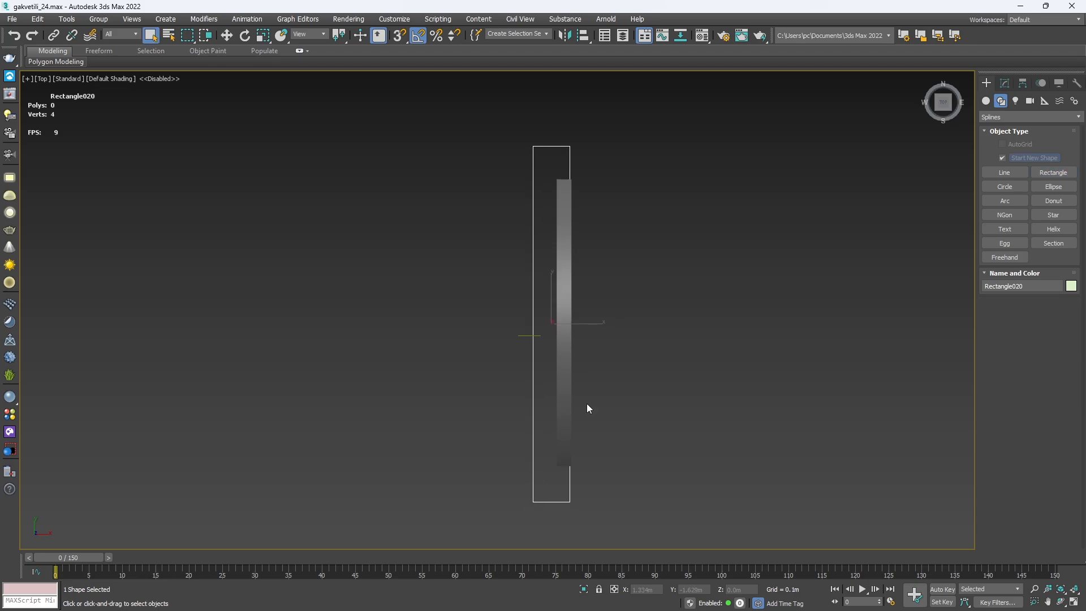
Convert the rectangle to an editable spline and delete its long segment on the frame side.
left_click(1005, 84)
right_click(522, 304)
mouse_move(566, 428)
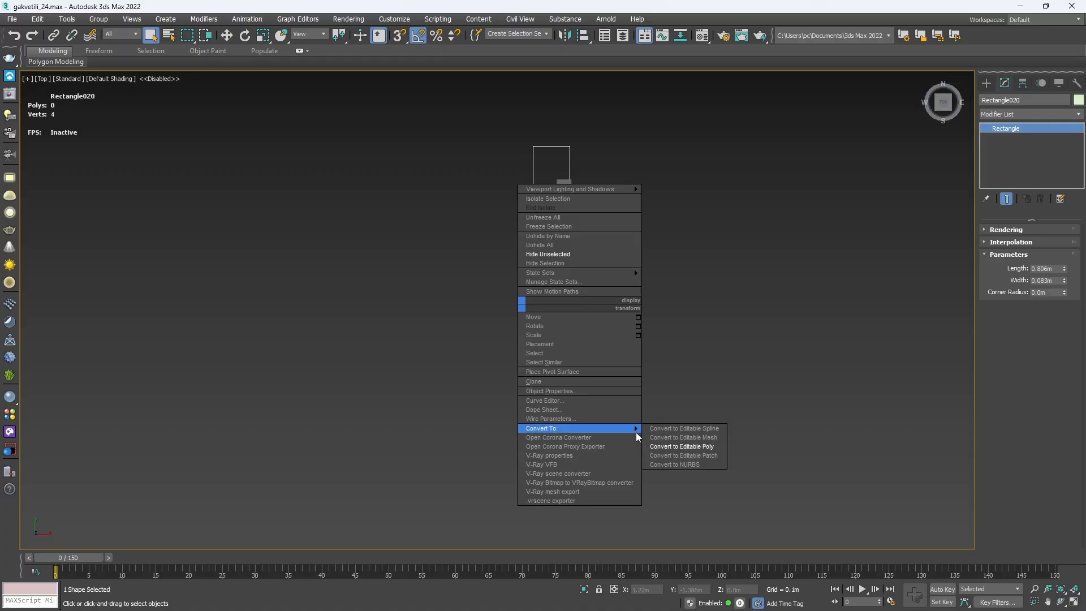
left_click(676, 429)
left_click(1029, 271)
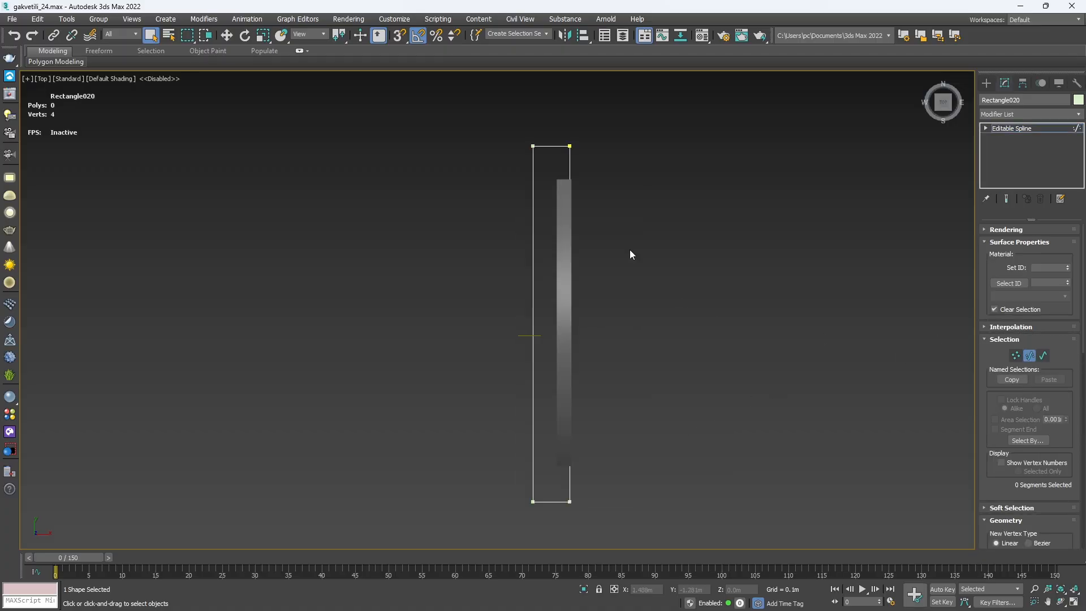
left_click(572, 165)
scroll(569, 165, "up", 3)
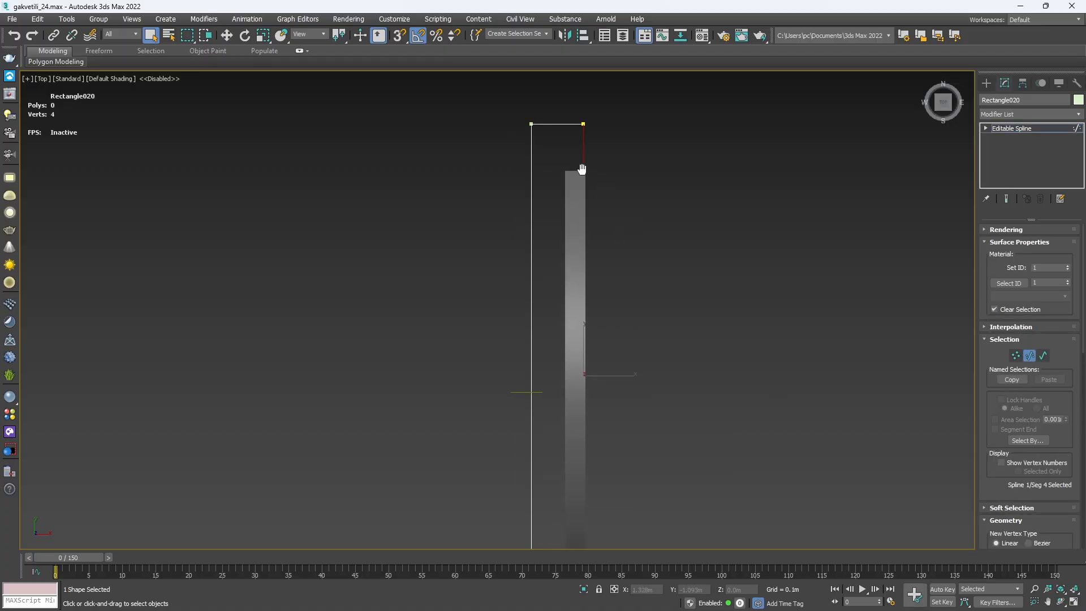
scroll(666, 298, "down", 3)
Fillet the two closed corner vertices of the open spline into large rounded bends.
key("1")
scroll(597, 405, "up", 2)
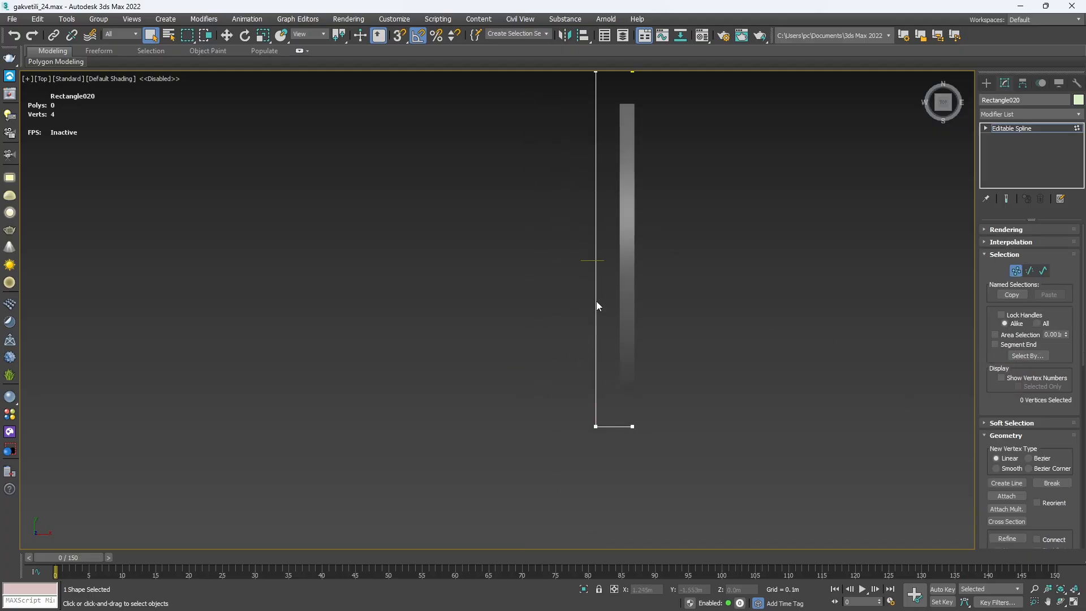
middle_click_drag(632, 164, 624, 250)
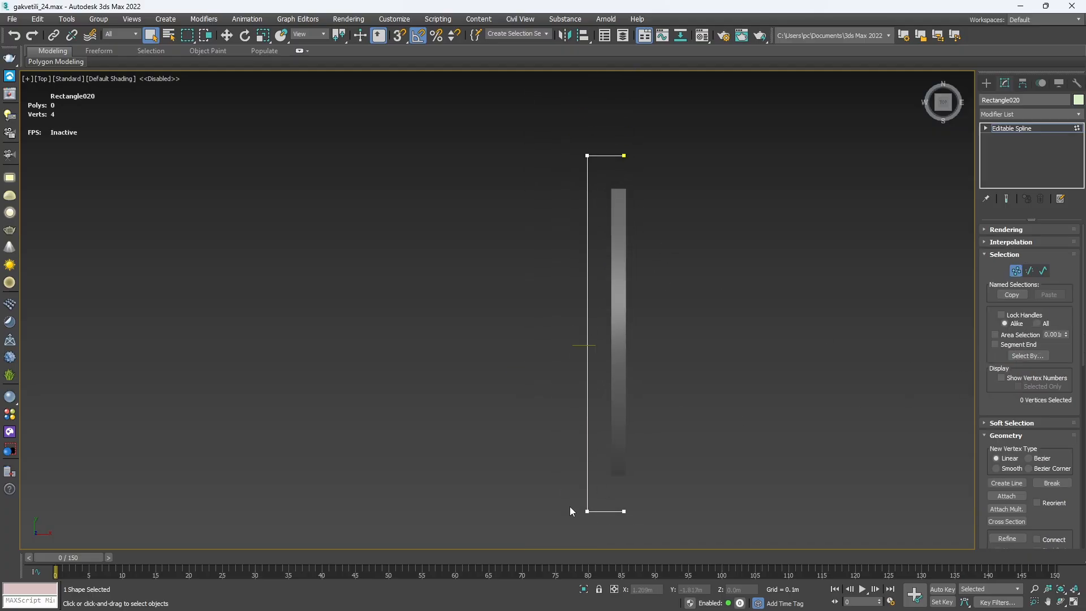
left_click(587, 155, "ctrl")
left_click_drag(992, 385, 992, 289)
scroll(1051, 430, "down", 5)
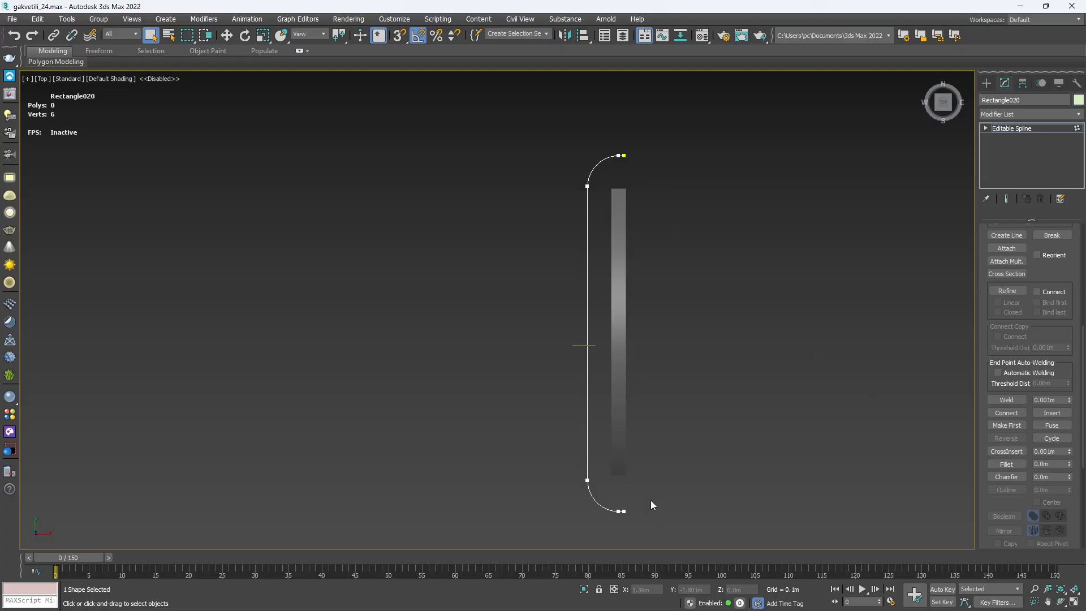
Raise the rounded spline to Z 1.93 m, just above the top of the frame.
key("p")
middle_click_drag(650, 472, 814, 412, "alt")
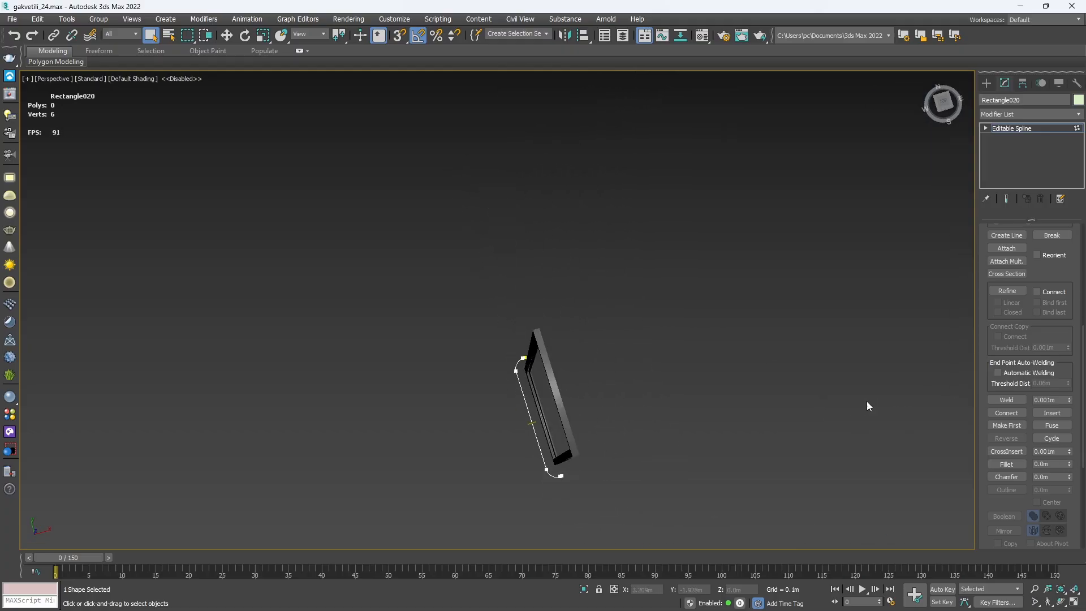
scroll(1041, 328, "up", 5)
middle_click_drag(618, 406, 543, 340, "alt")
key("w")
left_click_drag(543, 340, 571, 85)
middle_click_drag(581, 111, 538, 148, "alt")
scroll(537, 170, "up", 3)
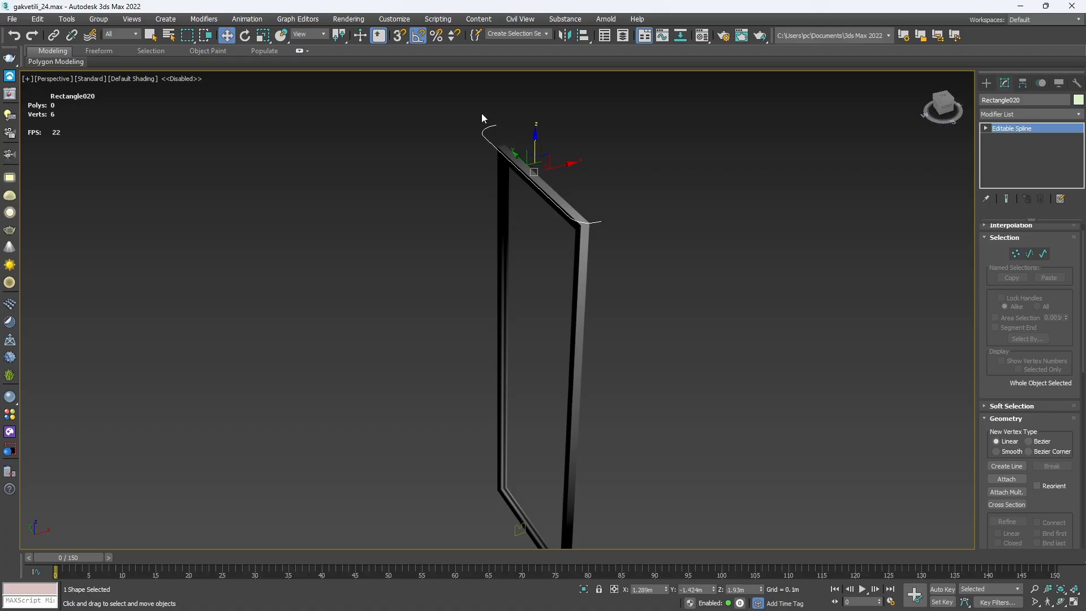
middle_click_drag(525, 197, 595, 153, "alt")
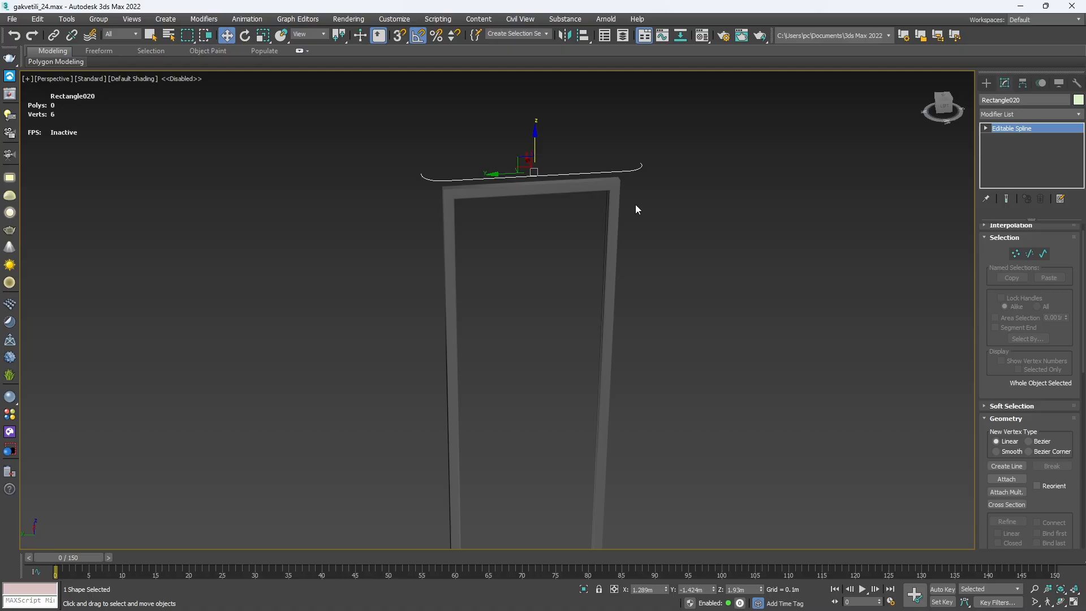
Create a long box beside the spline in the top view, about 1.122 m long, 0.069 m wide and 0.038 m high.
left_click(987, 84)
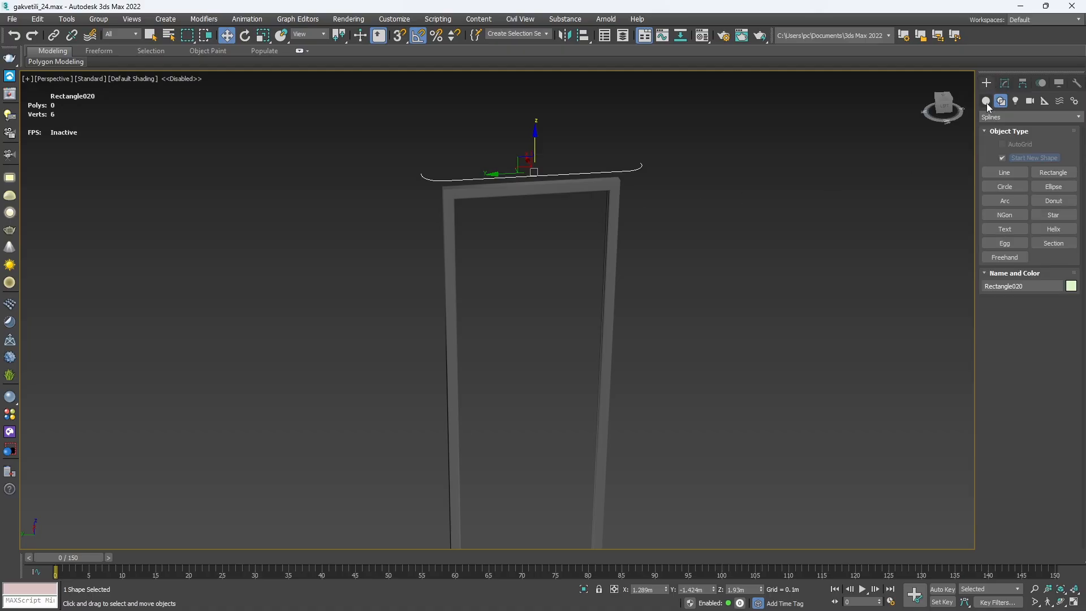
left_click(1005, 158)
key("t")
scroll(588, 293, "down", 4)
scroll(568, 263, "up", 4)
scroll(583, 226, "down", 2)
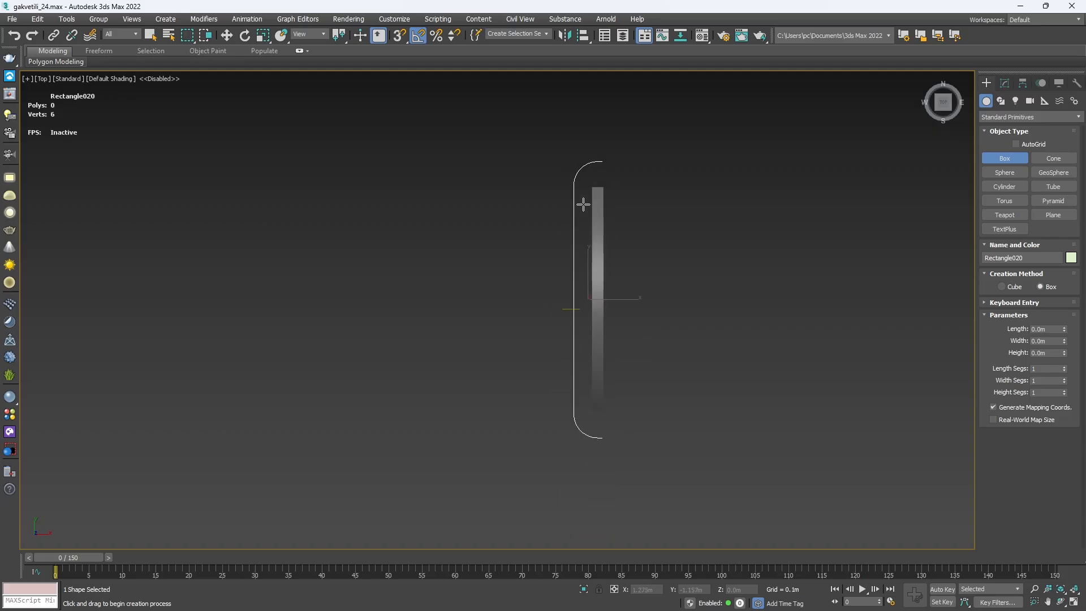
middle_click_drag(579, 421, 579, 437)
left_click_drag(534, 141, 557, 525)
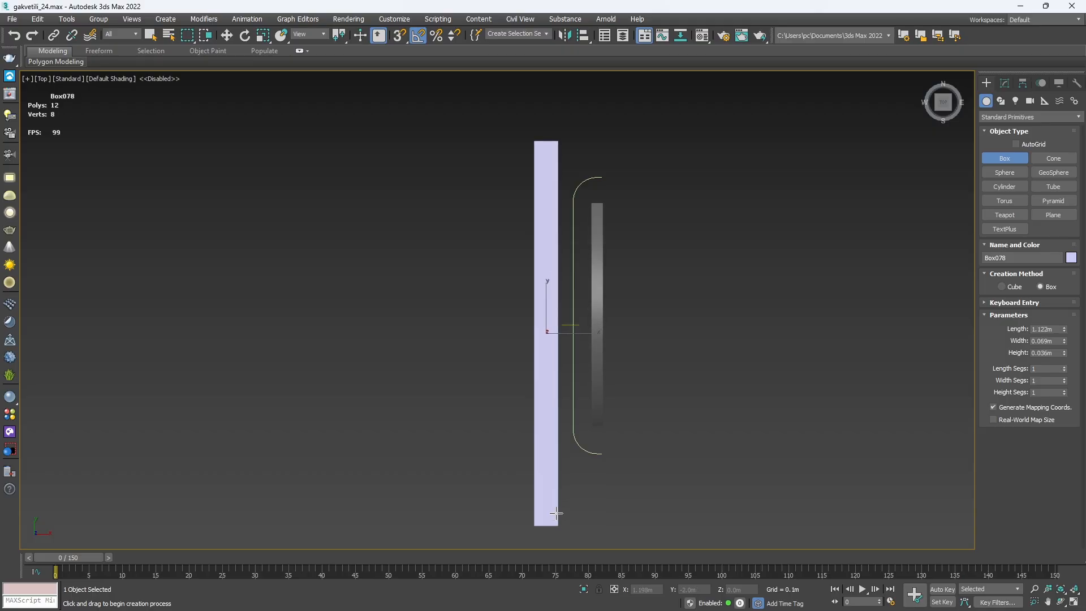
right_click(556, 514)
Raise the box to Z 1.962 m, above the frame and the rounded spline.
middle_click_drag(554, 514, 591, 399, "alt")
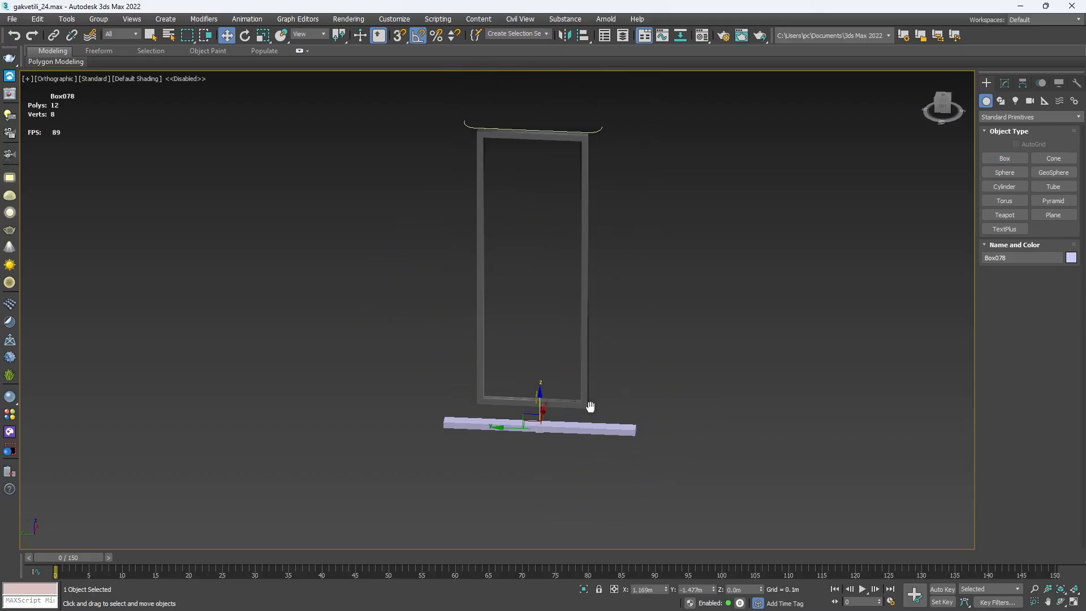
left_click_drag(541, 391, 547, 128)
middle_click_drag(547, 128, 628, 249, "alt")
Set the box's width to 0.046 m and height to 0.063 m, and convert it to an editable poly.
left_click(1004, 83)
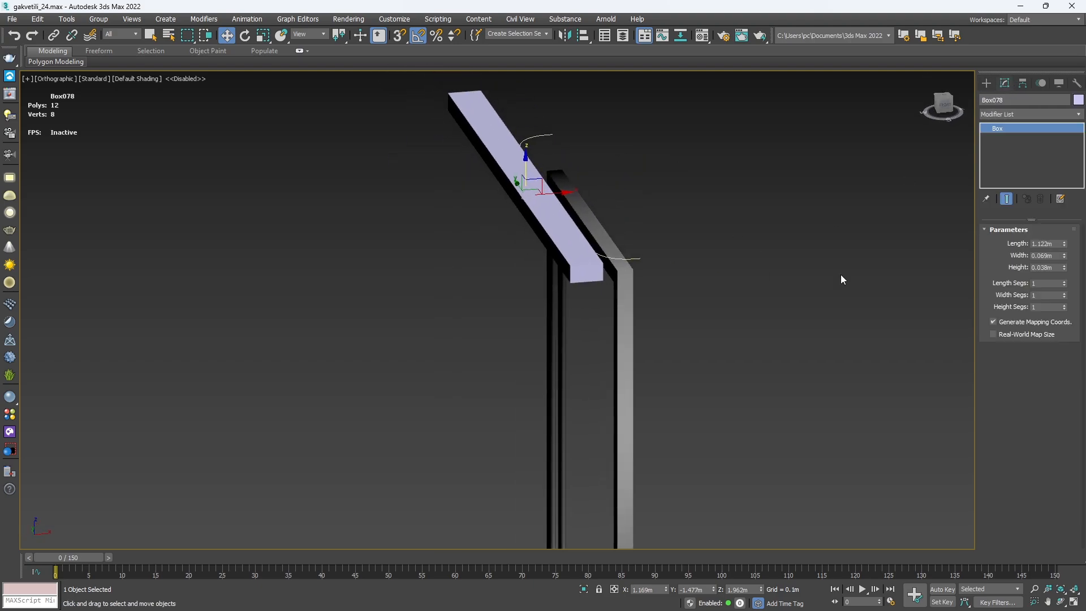
mouse_move(1064, 271)
left_mouse_down()
mouse_move(1064, 260)
mouse_move(1063, 277)
left_mouse_up()
middle_click_drag(664, 273, 628, 249, "alt")
right_click(526, 201)
mouse_move(642, 324)
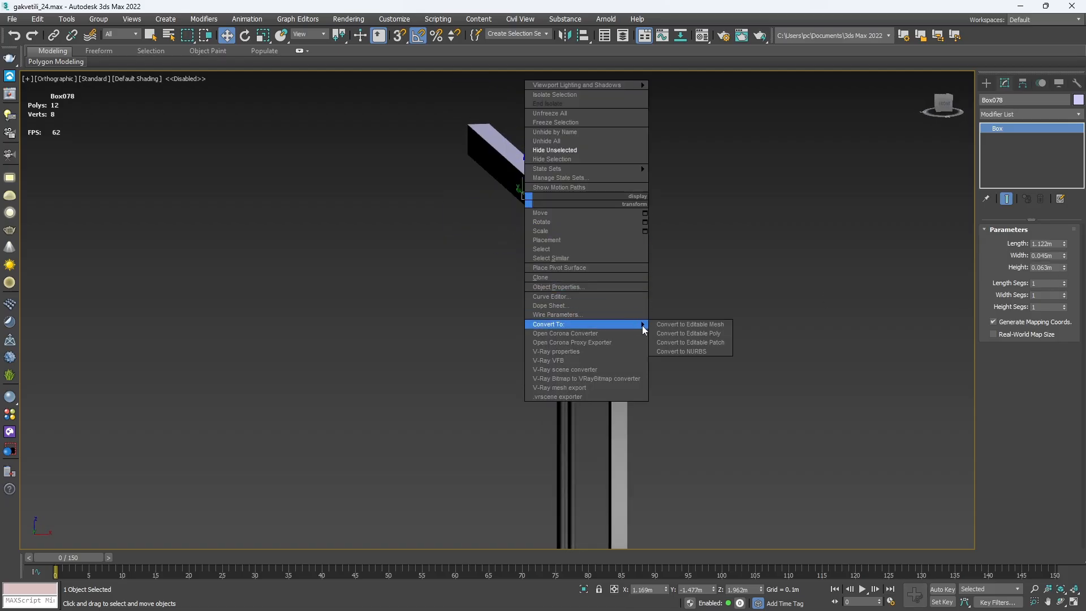
left_click(702, 334)
Connect the box's four vertical edges with 2 segments and a pinch of 52.
key("p")
middle_click_drag(693, 331, 792, 271, "alt")
scroll(673, 259, "down", 3)
left_click(1015, 243)
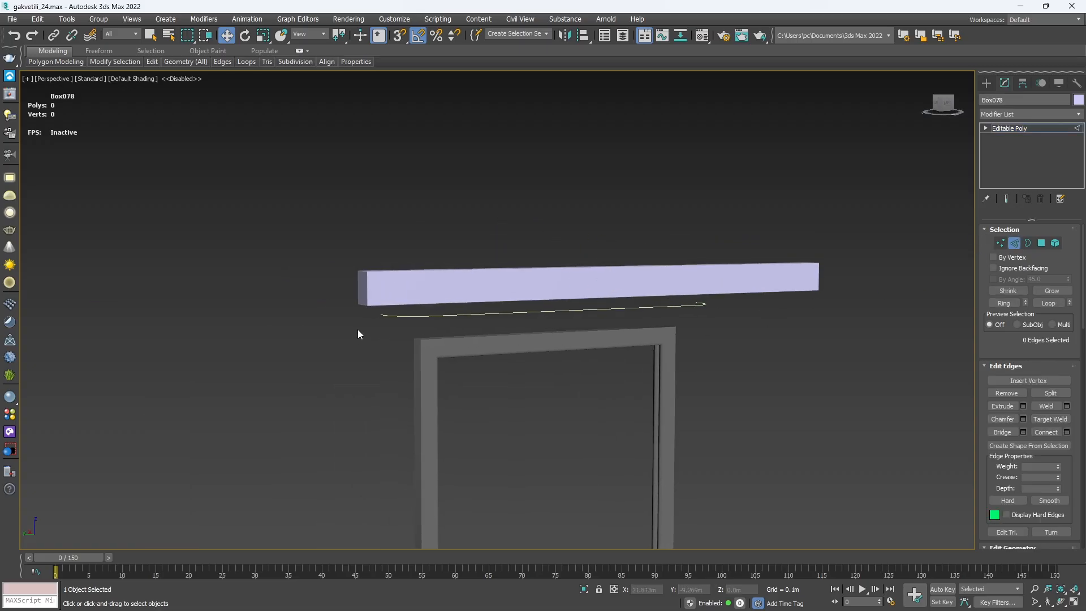
left_click_drag(390, 286, 395, 287)
middle_click_drag(395, 288, 735, 288, "alt")
scroll(663, 289, "up", 3)
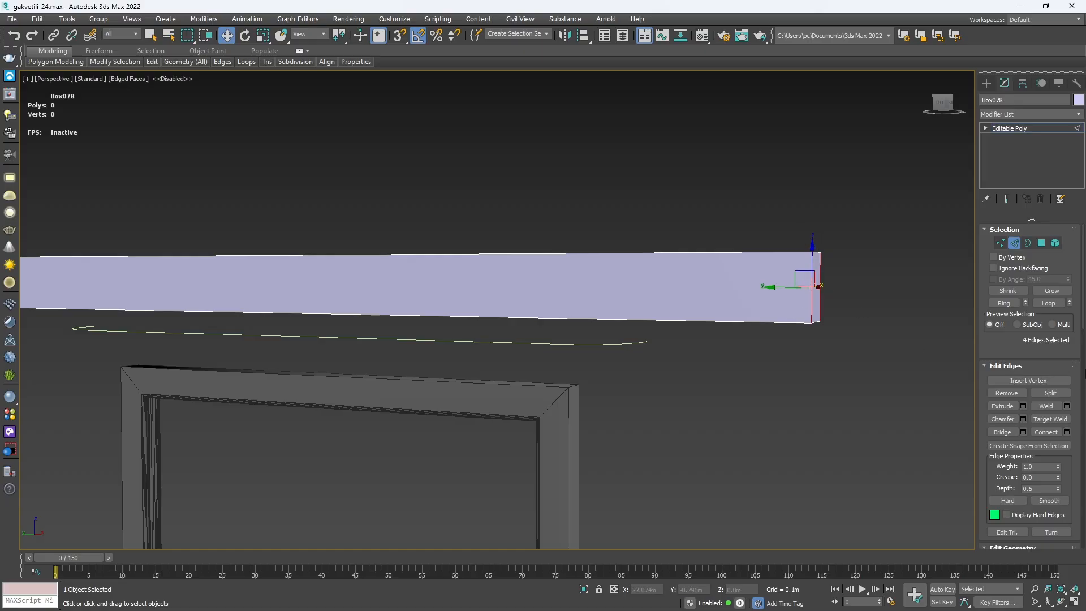
left_click(1067, 432)
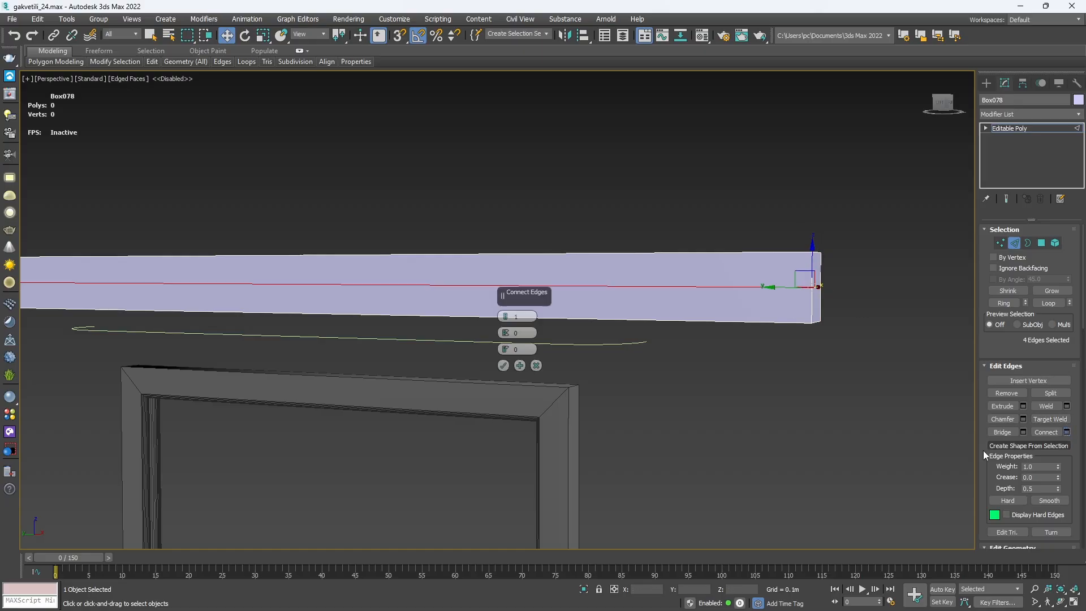
left_click(505, 316)
left_click_drag(506, 333, 534, 213)
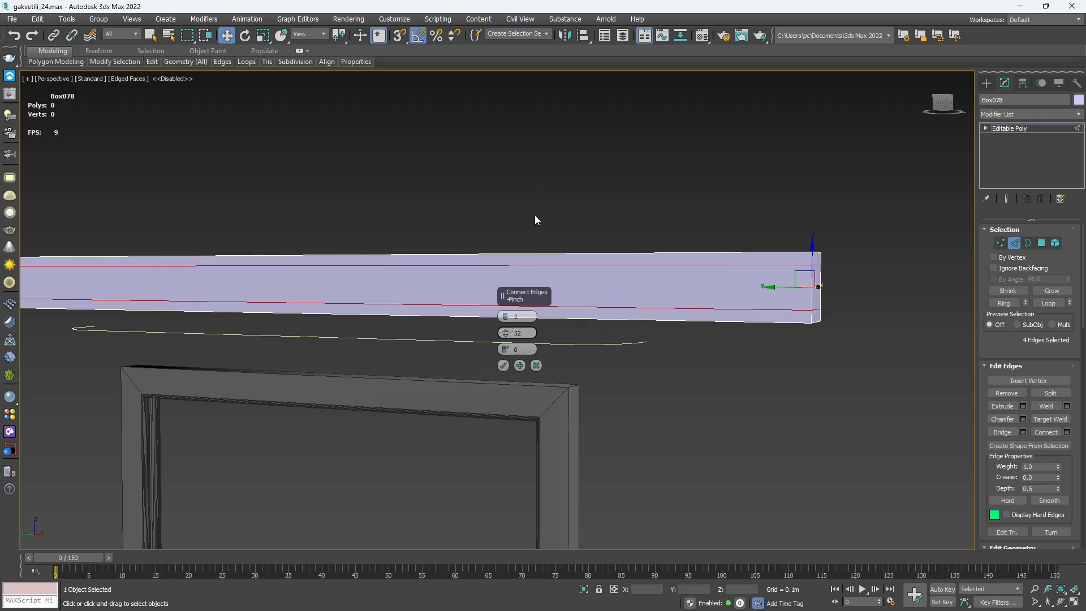
left_click(503, 366)
Chamfer the two new horizontal edge loops around the box by 0.002 m.
middle_click_drag(816, 342, 575, 311)
scroll(576, 311, "up", 4)
scroll(575, 311, "up", 3)
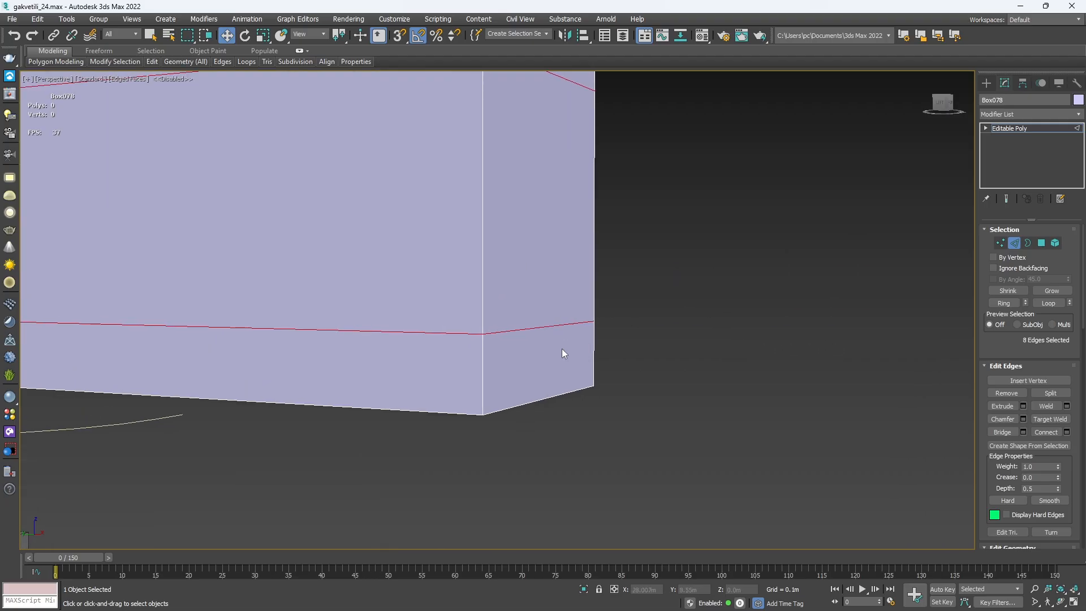
right_click(453, 333)
left_click(375, 399)
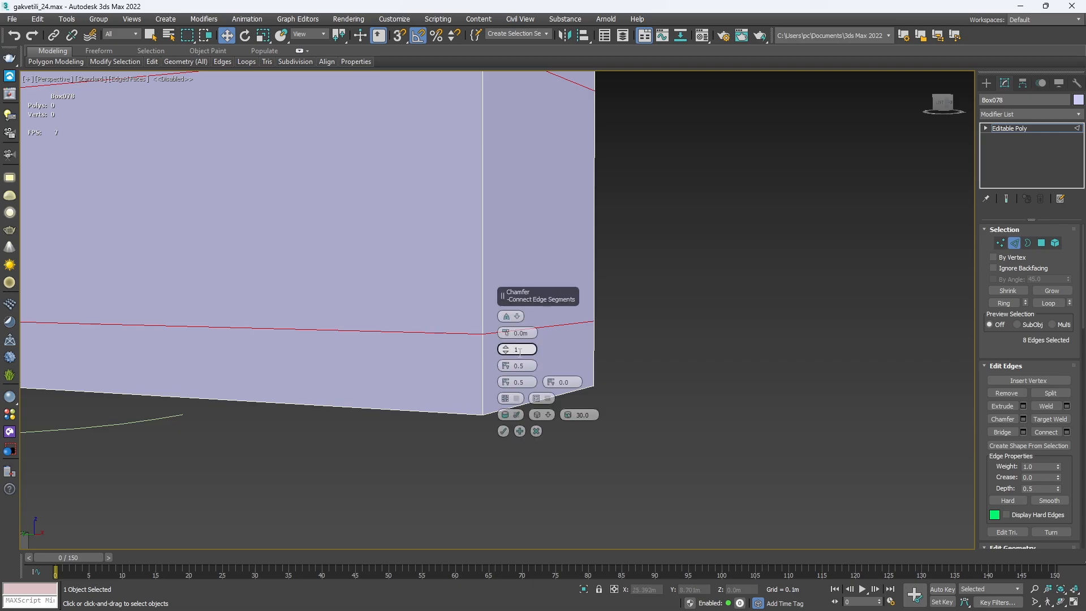
left_click_drag(507, 335, 510, 329)
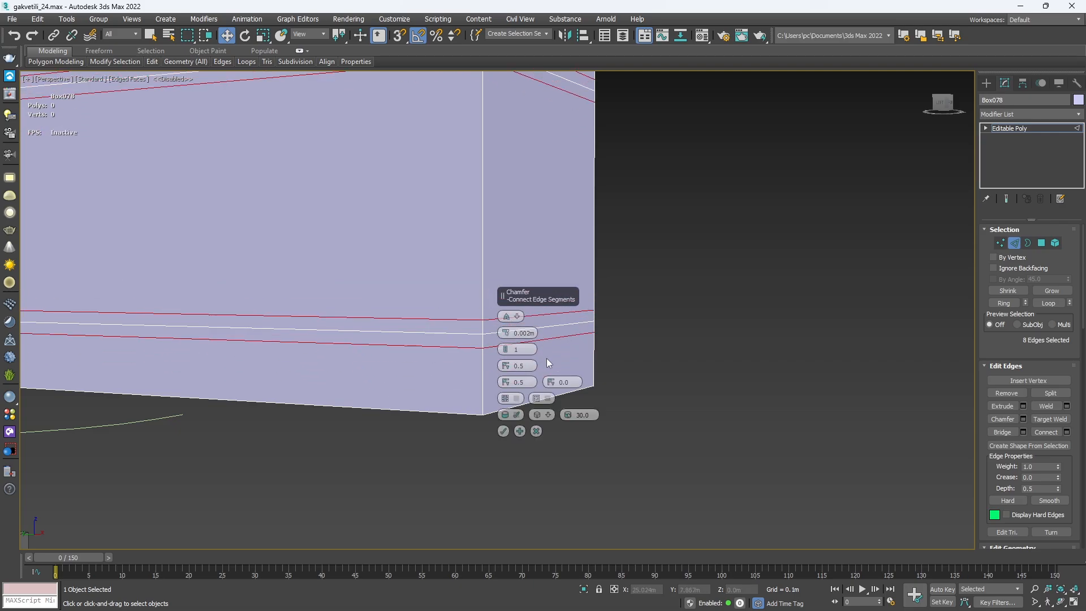
left_click(503, 430)
Connect the box's 12 lengthwise edges with 30 segments and a pinch of 0.
scroll(511, 396, "down", 6)
middle_click_drag(439, 400, 522, 418, "alt")
left_click_drag(373, 440, 374, 444)
middle_click_drag(480, 345, 579, 317)
left_click(1066, 432)
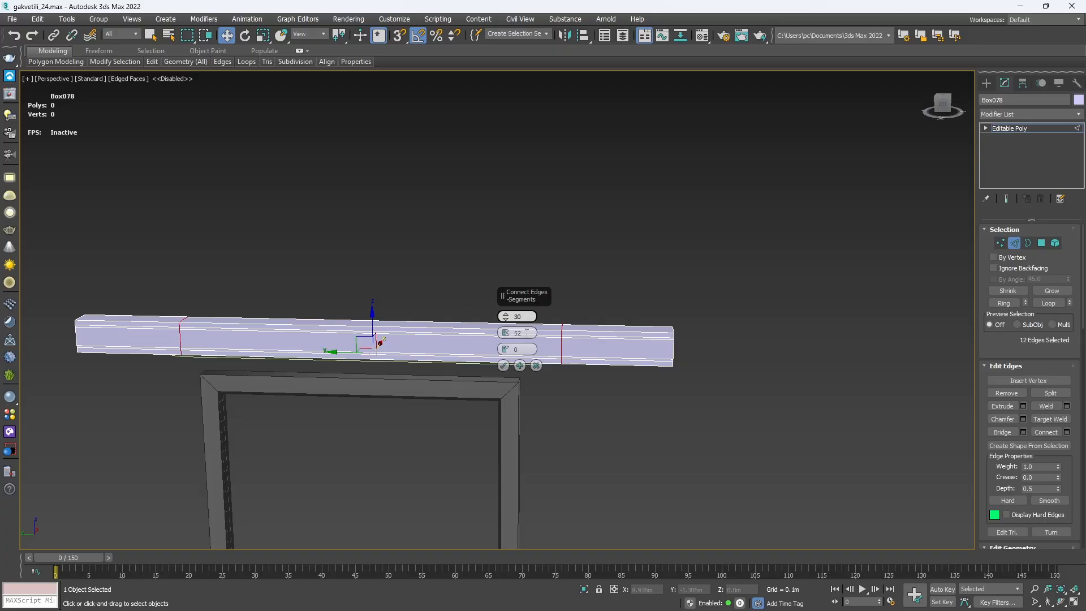
key("Tab")
right_click(507, 336)
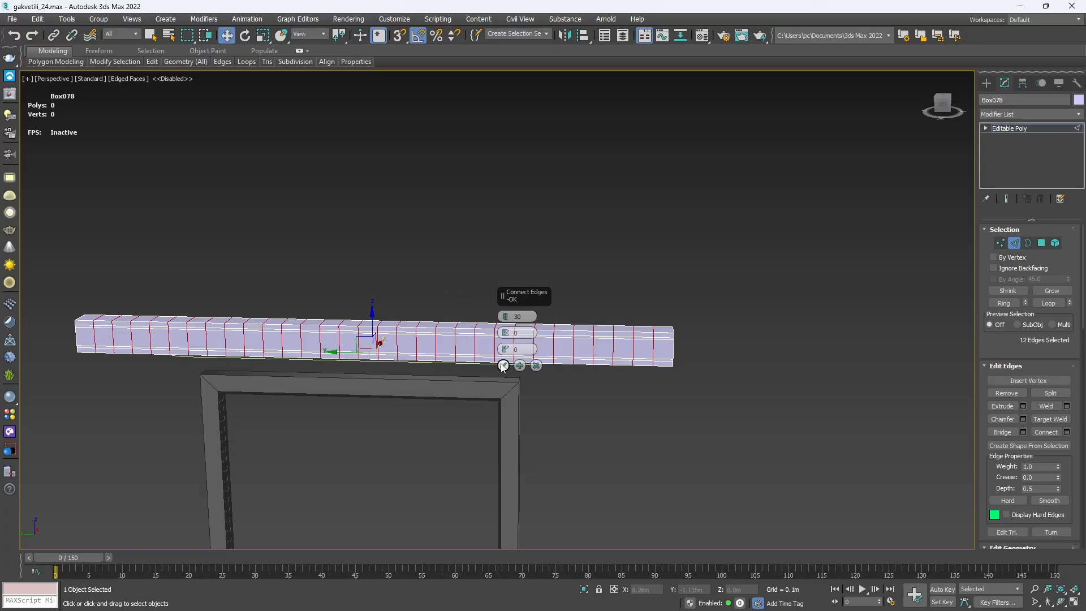
left_click(503, 366)
Chamfer the 30 new crosswise edge loops along the beam by 0.008 m and switch to polygon editing.
middle_click_drag(640, 356, 618, 358, "alt")
scroll(618, 357, "up", 6)
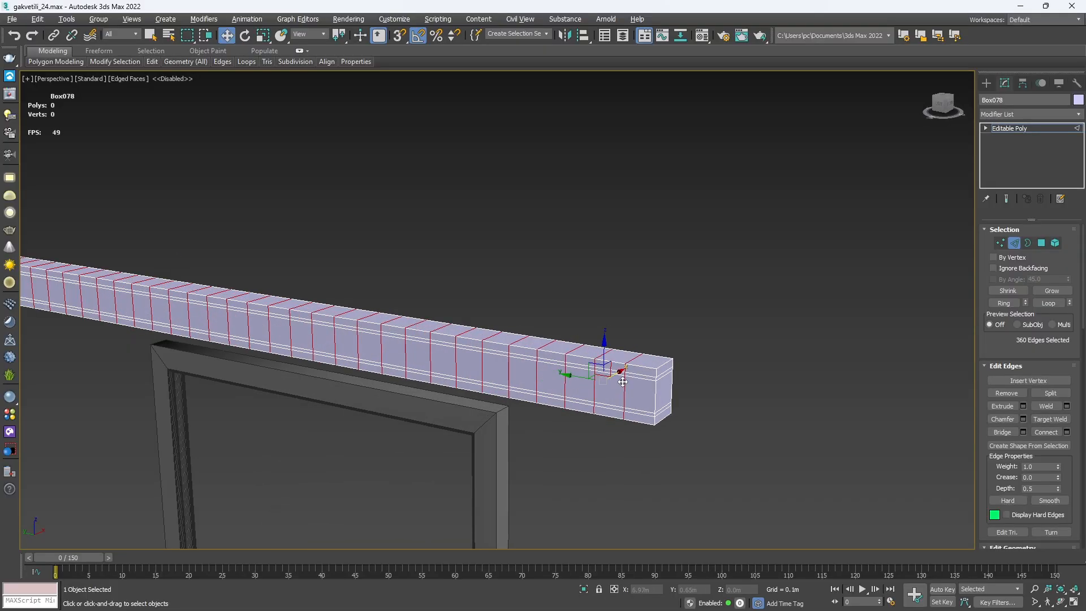
right_click(609, 355)
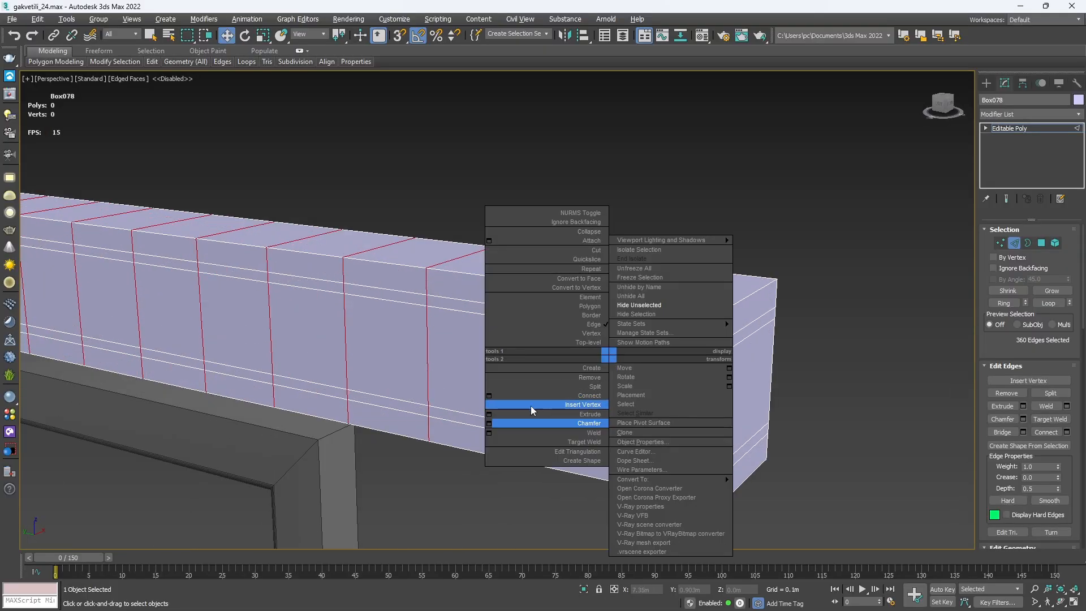
left_click(489, 423)
left_click_drag(508, 335, 512, 328)
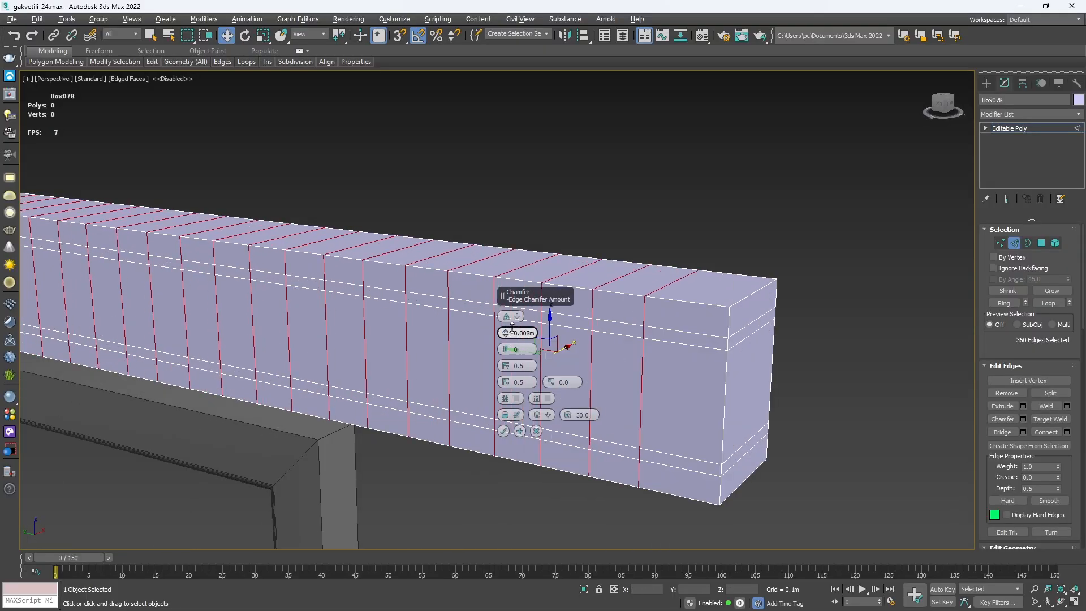
left_click(502, 431)
scroll(550, 363, "down", 4)
scroll(616, 352, "up", 2)
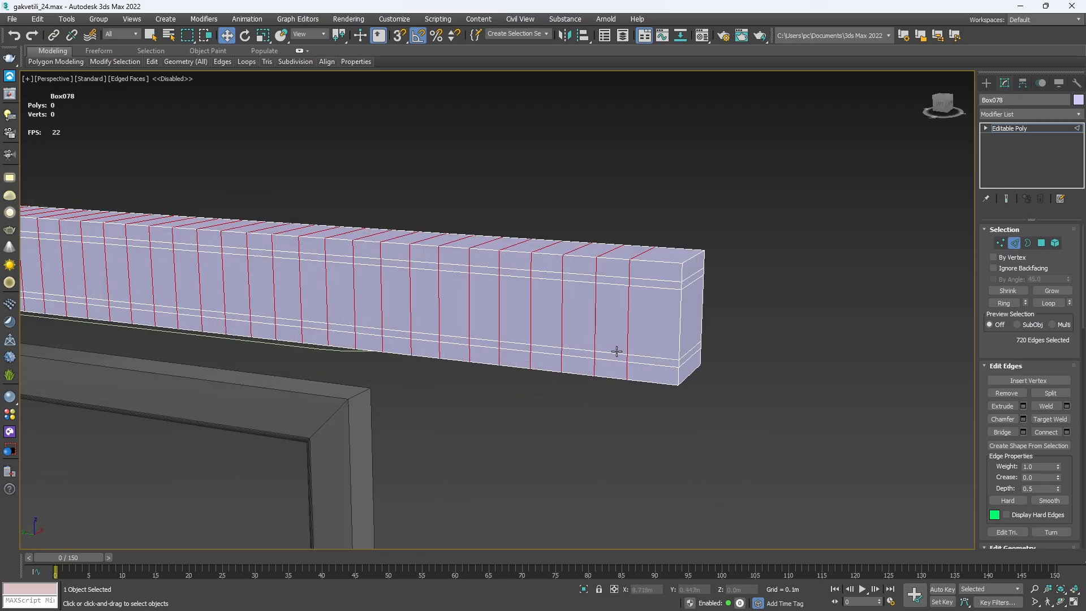
left_click(1040, 243)
left_click(644, 373)
left_click(610, 371, "ctrl")
left_click(577, 366, "ctrl")
left_click(639, 273, "ctrl")
left_click(605, 272, "ctrl")
left_click(591, 268, "ctrl")
middle_click_drag(432, 302, 545, 308)
scroll(545, 308, "down", 3)
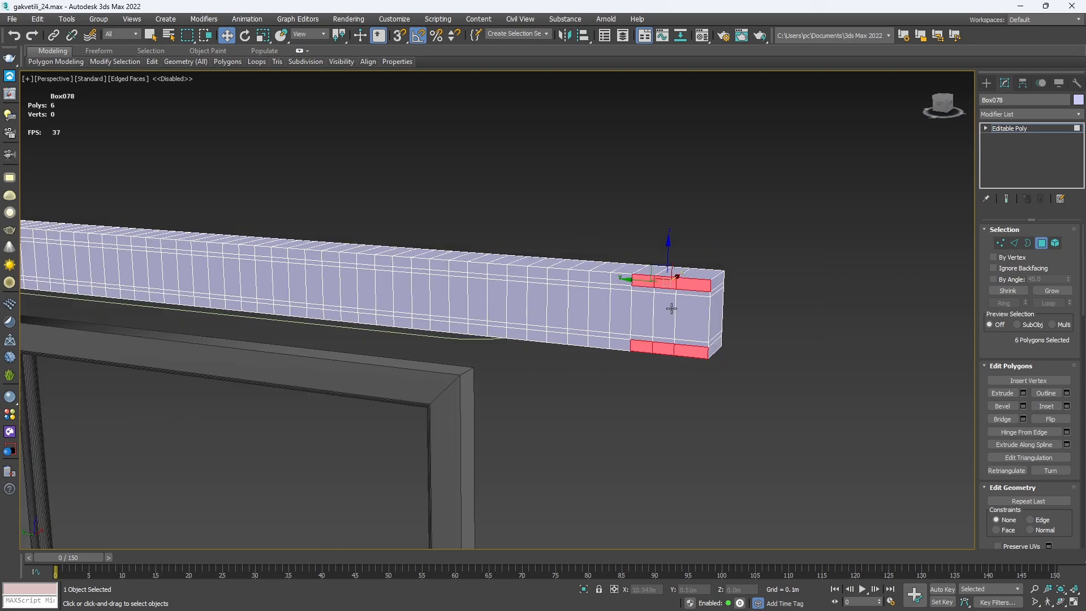
middle_click_drag(618, 337, 586, 338)
In the front view, select all polygons of the outermost upper and lower strips along the beam's long front face.
key("f")
key("z")
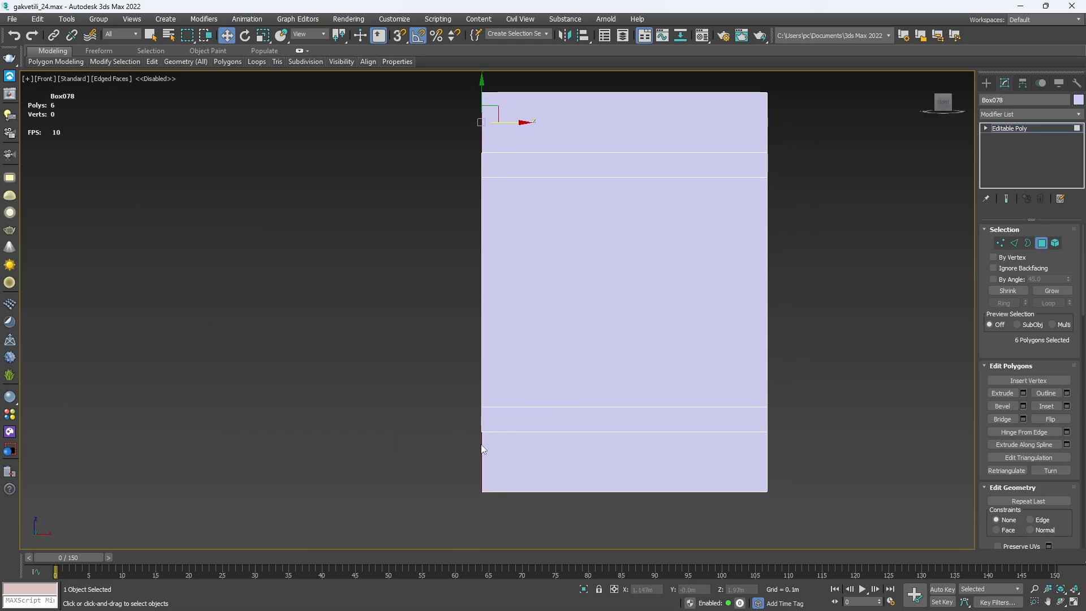
left_click_drag(481, 465, 536, 473)
middle_click_drag(439, 149, 436, 188)
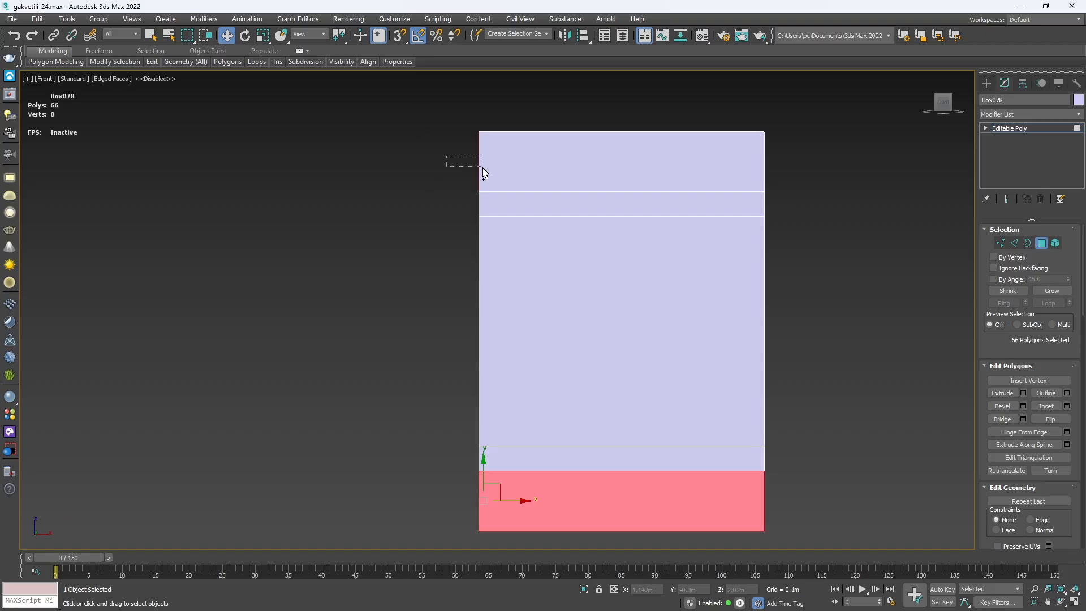
left_click_drag(480, 167, 482, 169, "ctrl")
scroll(633, 311, "down", 3)
key("p")
key("z")
middle_click_drag(582, 318, 652, 281, "alt")
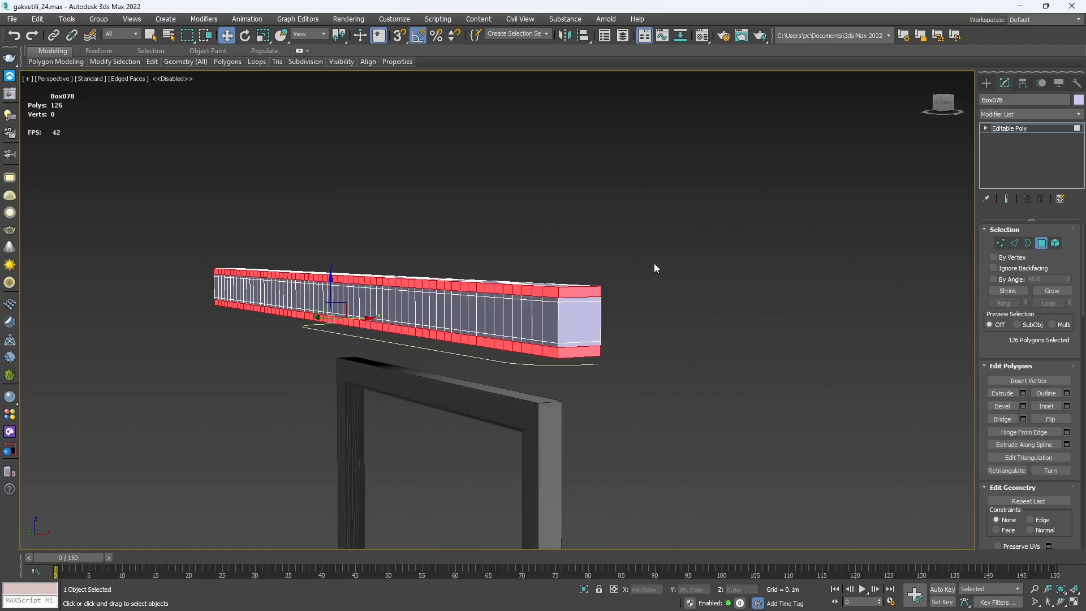
Remove the end-cap polygons at both ends of the beam from the selection.
left_click_drag(595, 375, 595, 374, "alt")
middle_click_drag(595, 375, 515, 358, "alt")
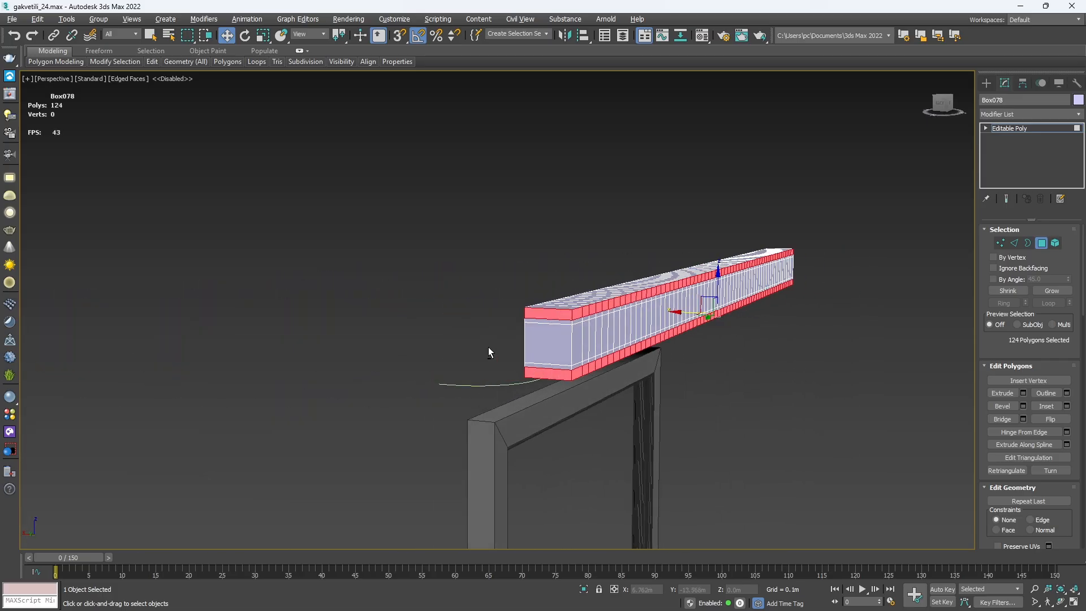
left_click_drag(514, 354, 535, 392, "alt")
middle_click_drag(600, 392, 475, 403, "alt")
Extrude the selected upper and lower strips outward from the beam's front face.
middle_click_drag(820, 361, 396, 337)
scroll(614, 334, "up", 2)
scroll(614, 334, "up", 2)
right_click(559, 282)
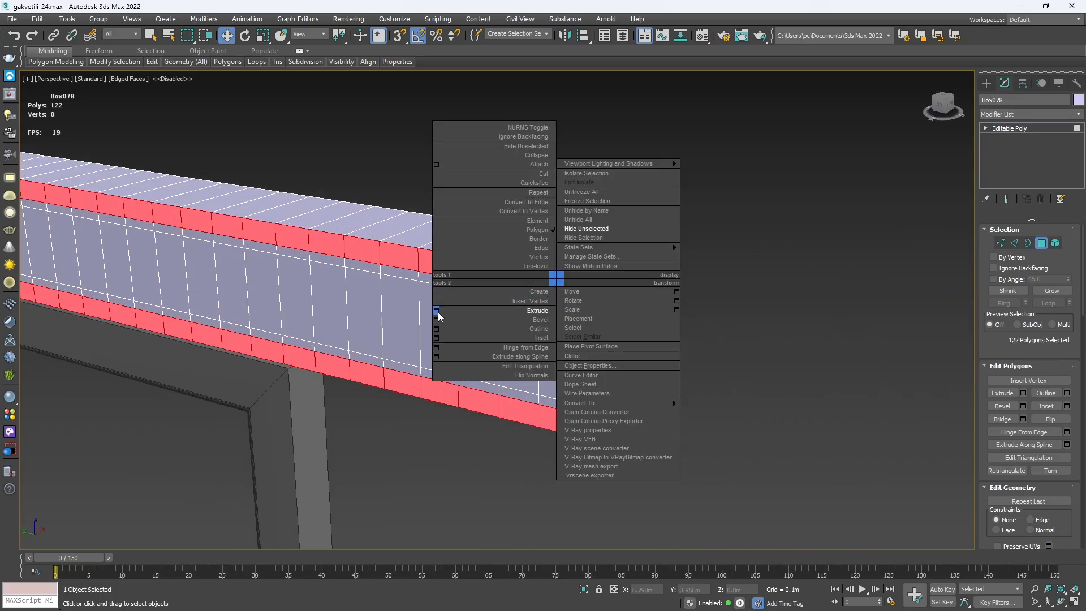
left_click(437, 312)
left_click_drag(505, 333, 513, 387)
left_click(503, 349)
middle_click_drag(502, 371, 569, 413, "alt")
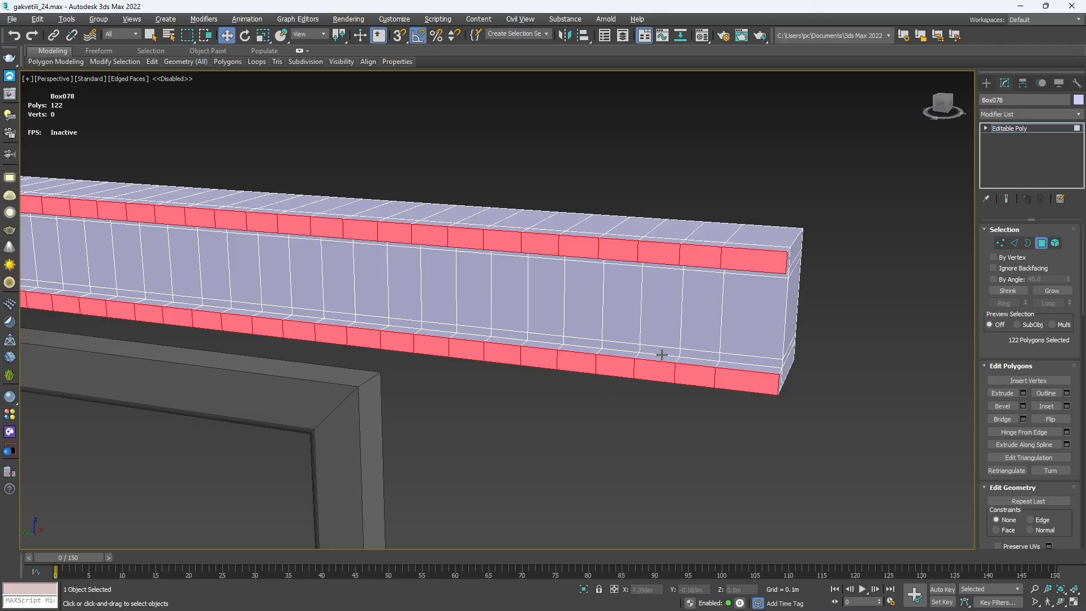
Select three alternating middle panels near the beam's end and extend the selection to all similar polygons.
left_click(700, 323)
left_click(625, 314, "ctrl")
left_click(557, 305, "ctrl")
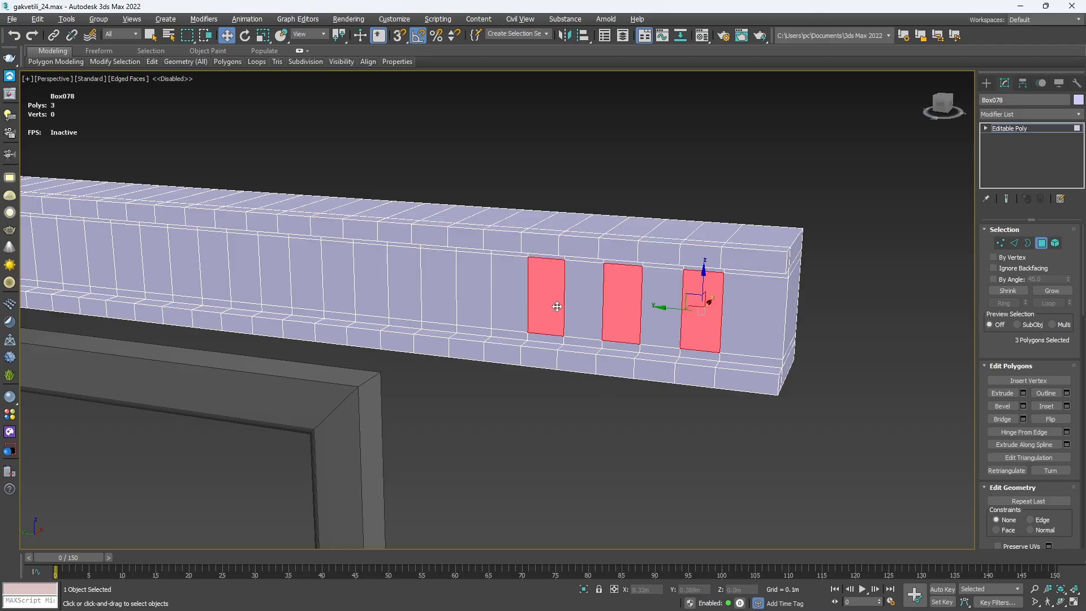
mouse_move(359, 63)
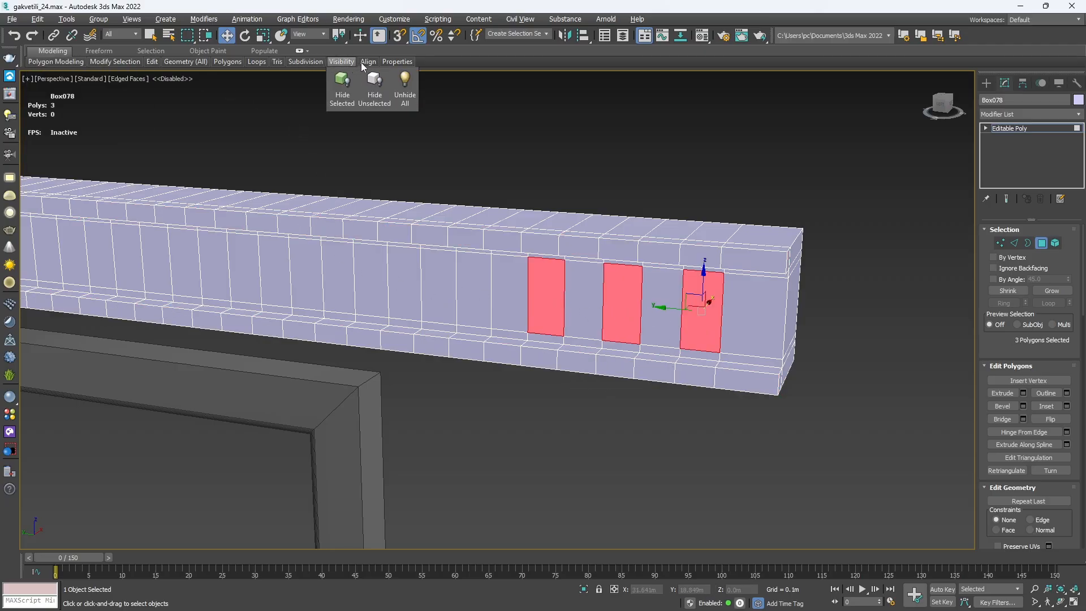
left_click(301, 50)
left_click(301, 50)
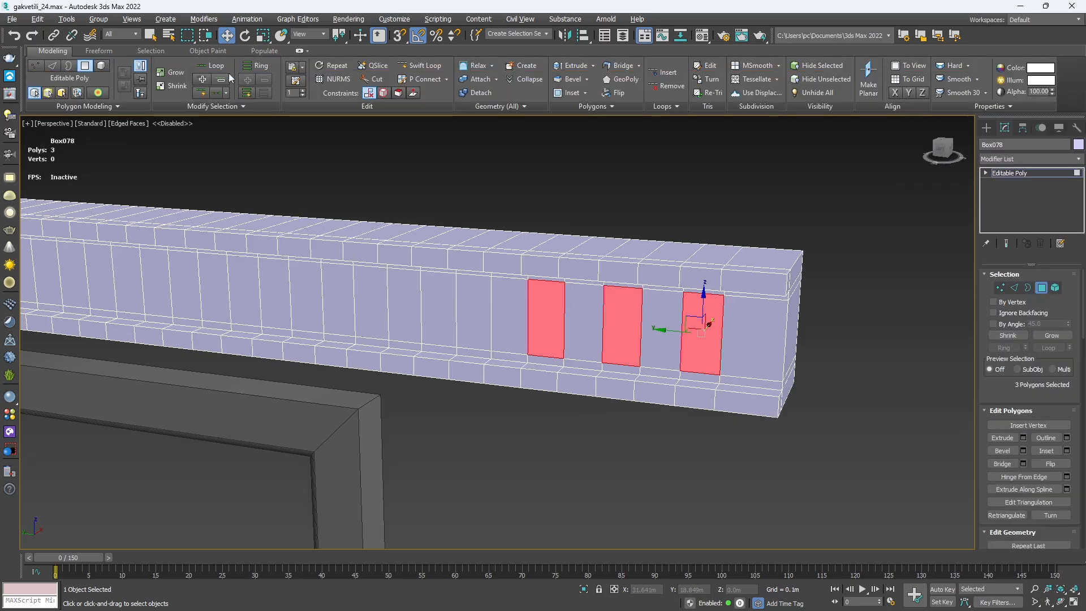
left_click(212, 107)
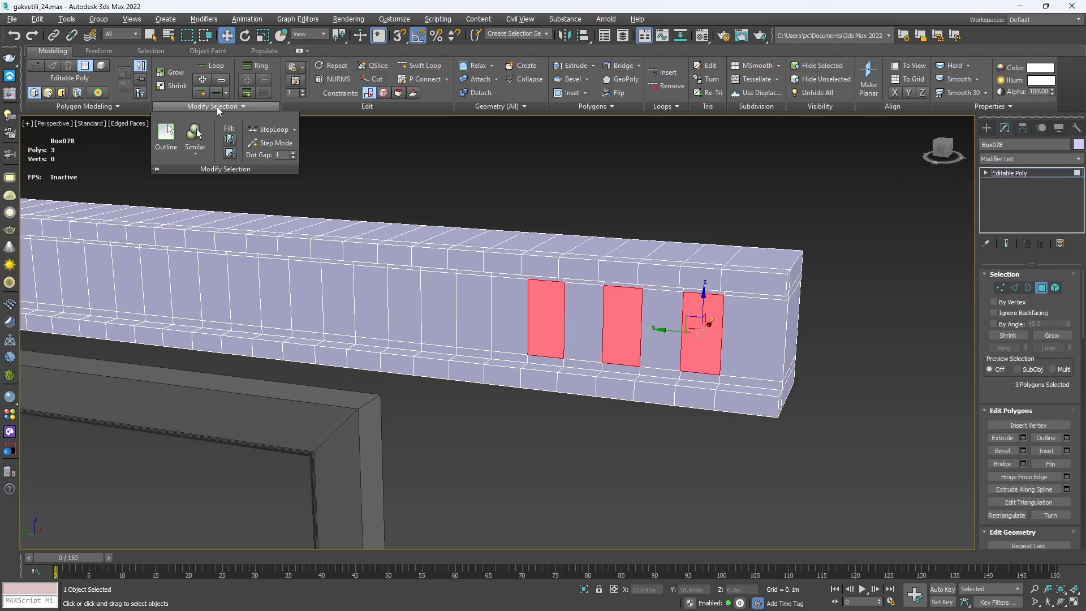
left_click(193, 135)
middle_click_drag(446, 284, 640, 296)
scroll(640, 296, "down", 3)
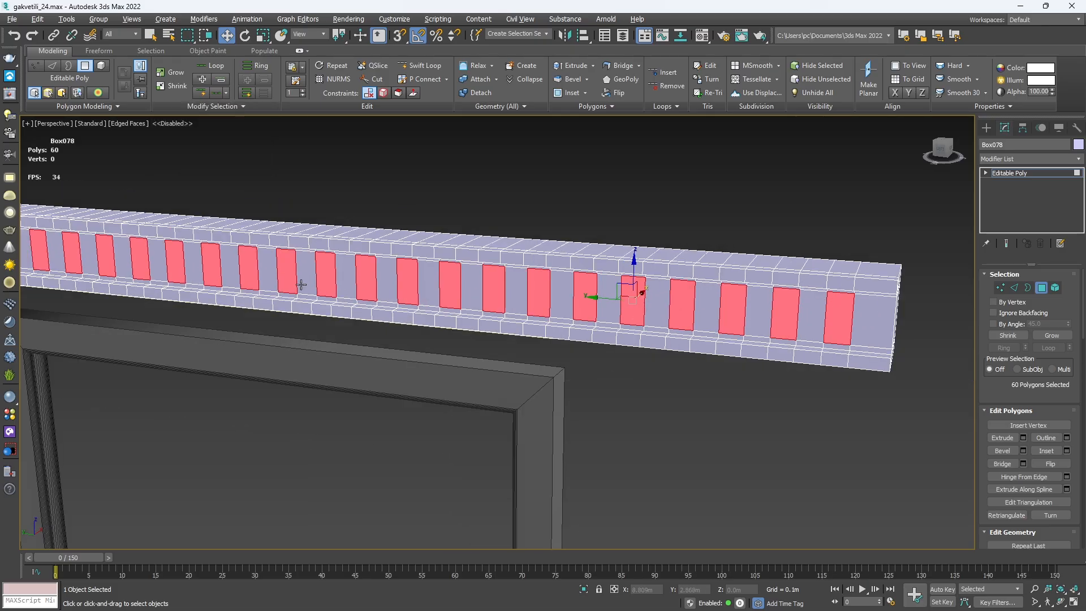
Deselect the matching polygons on the beam's back, keeping only the alternating front panels.
middle_click_drag(231, 261, 564, 260)
scroll(560, 260, "down", 4)
middle_click_drag(481, 260, 545, 260, "alt")
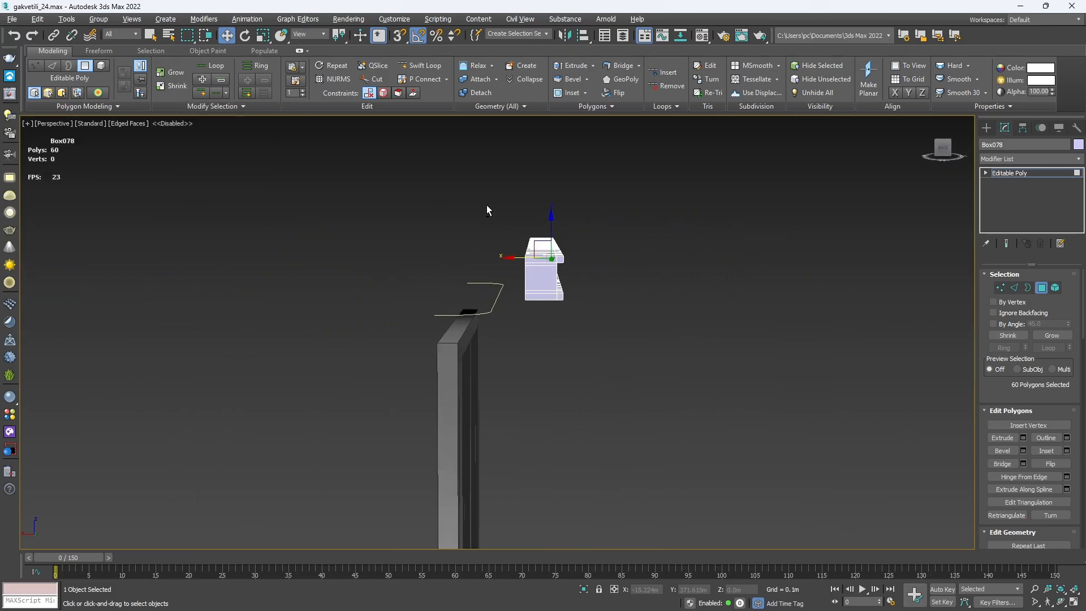
left_click_drag(532, 313, 535, 321, "alt")
middle_click_drag(535, 321, 452, 318, "alt")
Extrude the alternating front panels inward twice in succession by -0.004 m and clear the polygon selection.
middle_click_drag(794, 255, 594, 262)
scroll(623, 267, "up", 3)
scroll(599, 271, "up", 3)
middle_click_drag(614, 297, 718, 335)
left_click(1024, 437)
middle_click_drag(396, 374, 564, 388, "alt")
scroll(403, 360, "up", 2)
mouse_move(505, 354)
left_mouse_down()
mouse_move(507, 366)
mouse_move(512, 351)
left_mouse_up()
scroll(509, 362, "up", 4)
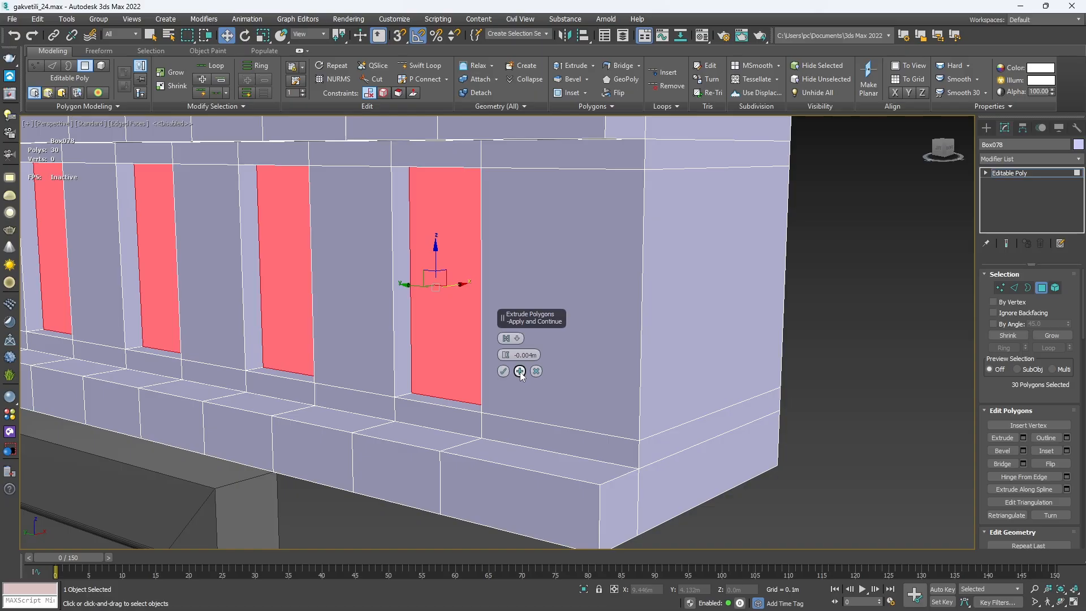
left_click(520, 371)
scroll(406, 417, "down", 4)
left_click(503, 373)
middle_click_drag(388, 412, 489, 359, "alt")
scroll(626, 367, "down", 3)
left_click(687, 368)
scroll(687, 368, "down", 2)
scroll(688, 372, "down", 1)
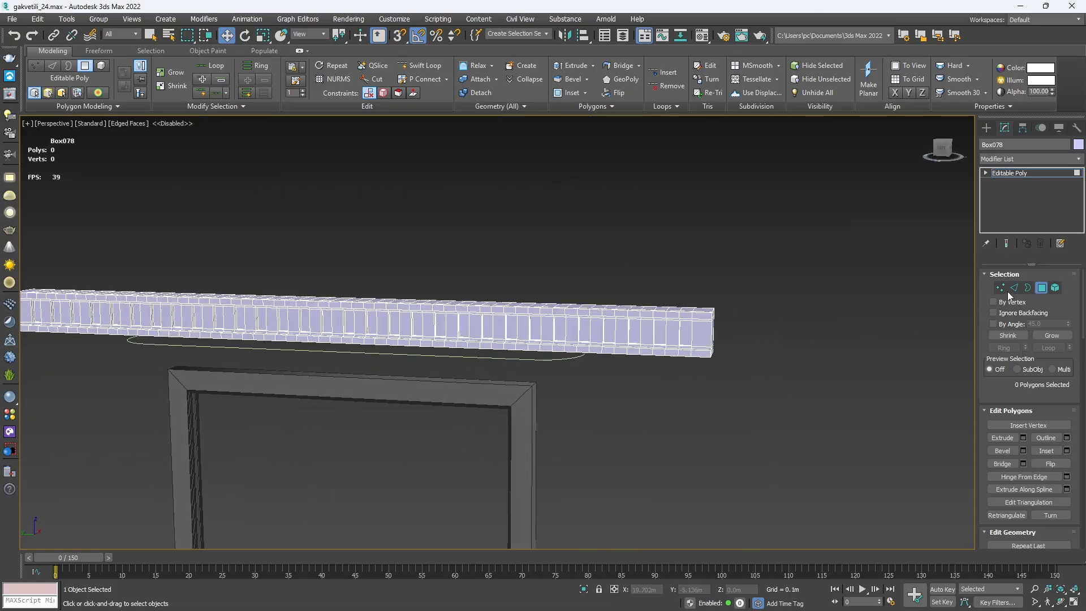
Leave polygon editing and apply a TurboSmooth modifier to the beam.
left_click(1041, 288)
left_click(1073, 159)
key("t")
left_click(1023, 363)
scroll(698, 339, "up", 4)
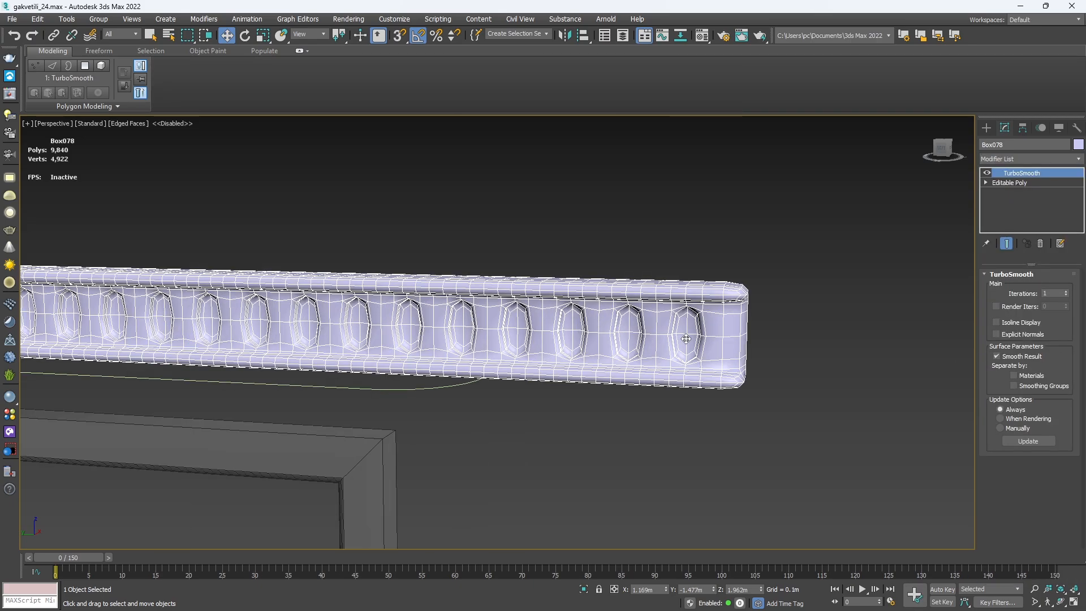
Set TurboSmooth to 2 iterations with Isoline Display on, and check the shaded recesses.
key("F4")
scroll(698, 338, "up", 3)
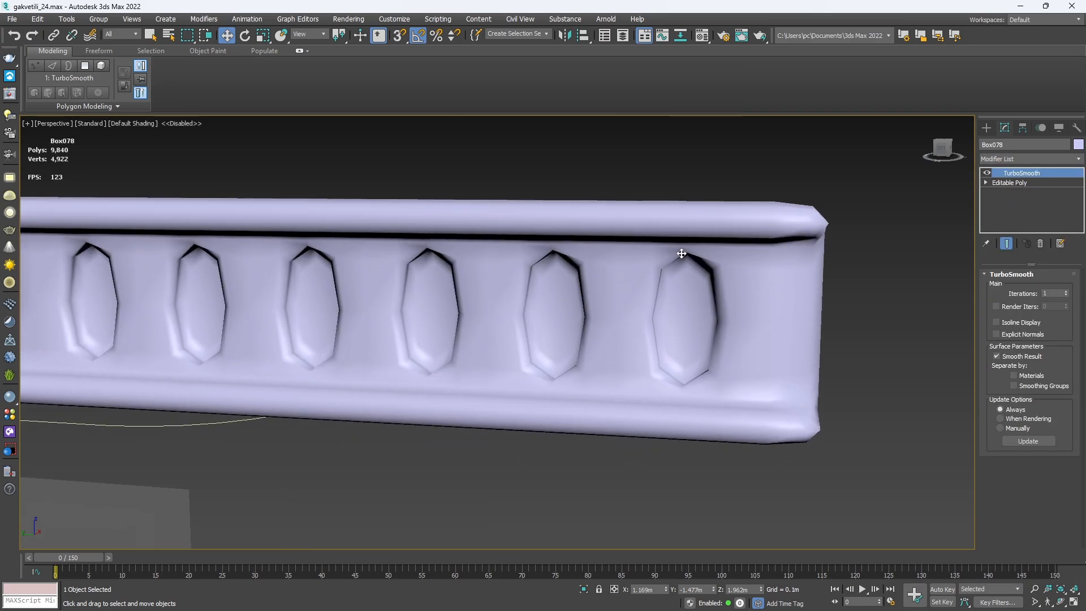
left_click(1065, 291)
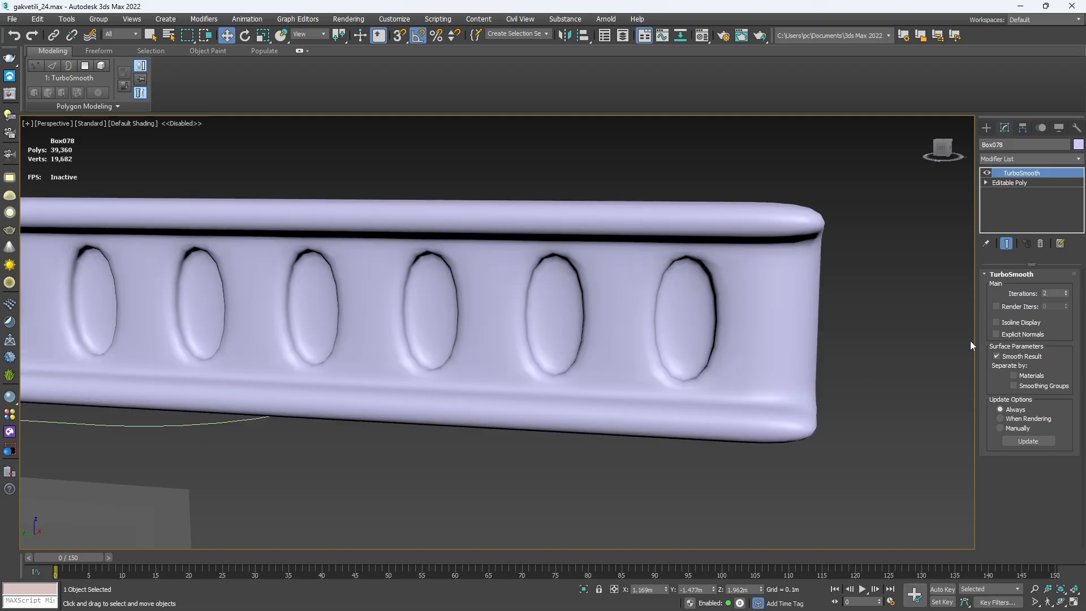
middle_click_drag(752, 360, 792, 356, "alt")
key("F4")
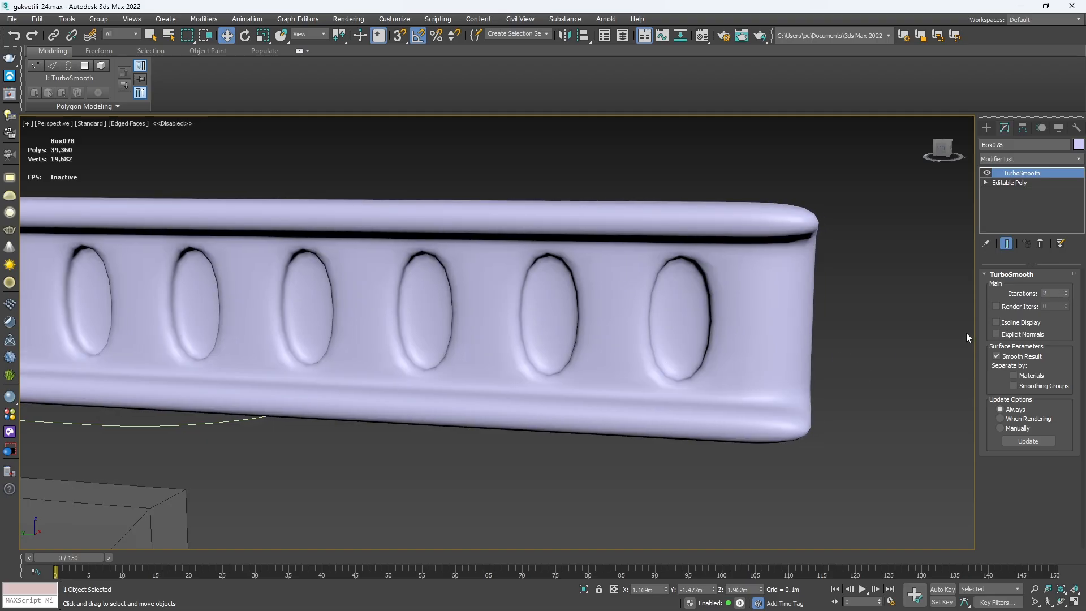
left_click(995, 322)
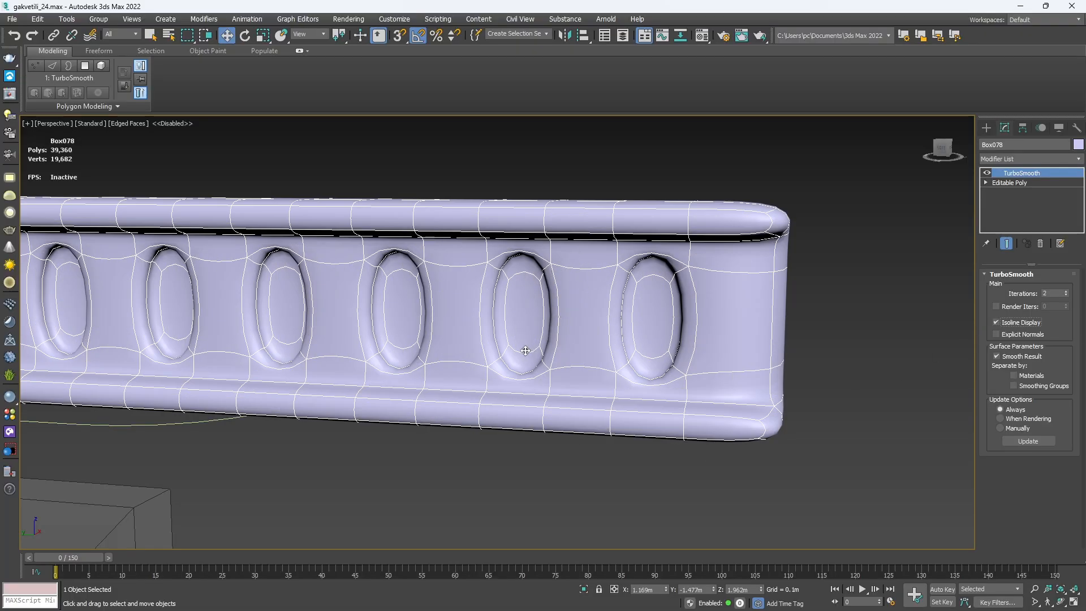
mouse_move(505, 348)
middle_mouse_down("alt")
mouse_move(589, 328)
mouse_move(541, 353)
mouse_move(584, 364)
mouse_move(506, 333)
mouse_move(516, 310)
middle_mouse_up("alt")
key("F4")
scroll(516, 311, "up", 5)
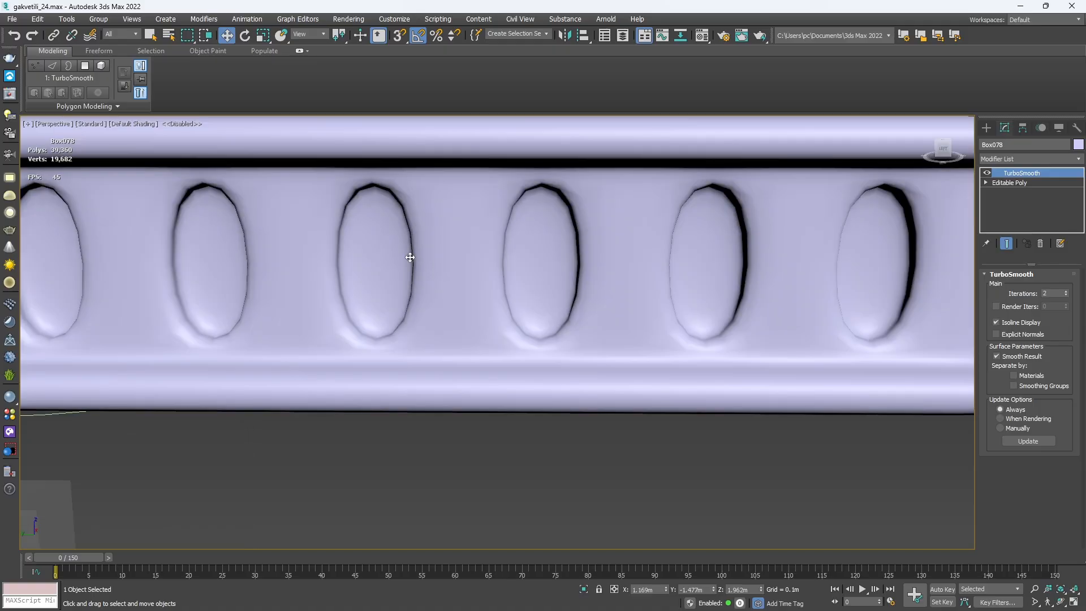
middle_click_drag(415, 267, 574, 249, "alt")
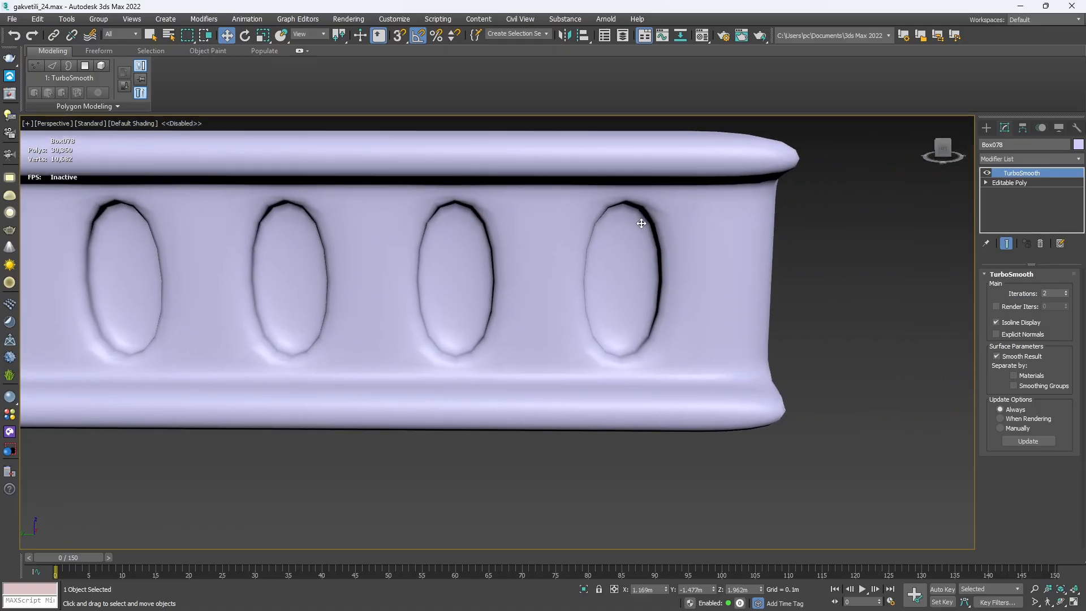
Use Swift Loop on the base poly to add lengthwise loops near the recesses' upper and lower edges and a crosswise loop near the beam's end.
left_click(996, 182)
key("F4")
scroll(633, 307, "down", 5)
left_click(423, 67)
scroll(625, 255, "up", 3)
left_click(624, 238)
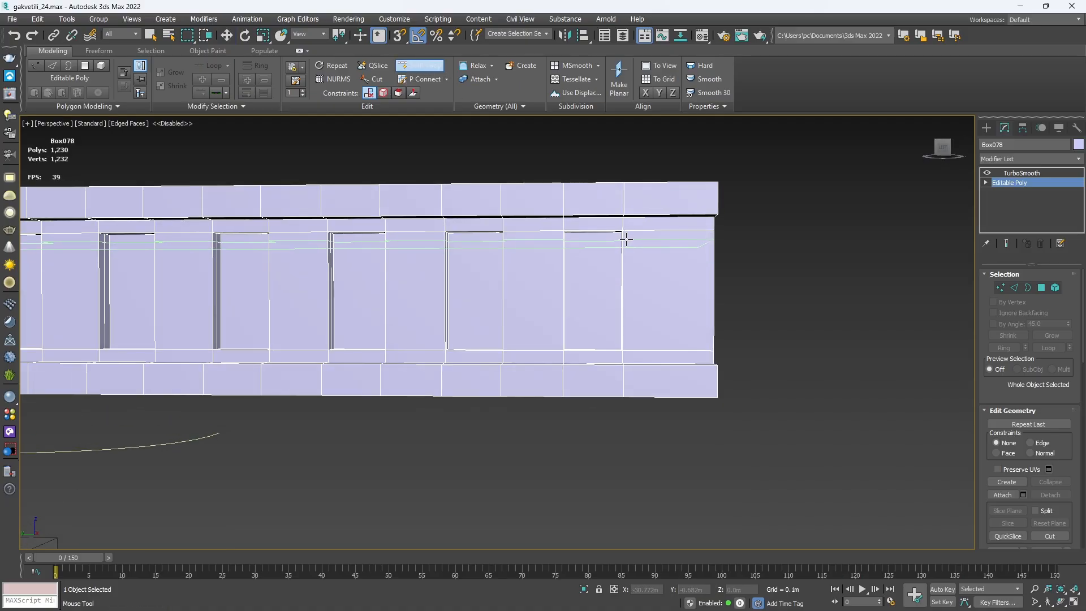
middle_click_drag(622, 339, 672, 338, "alt")
left_click(609, 376)
left_click(673, 338)
Add a crosswise support loop near the beam's opposite end and lengthwise loops across its top and bottom faces.
scroll(672, 338, "down", 4)
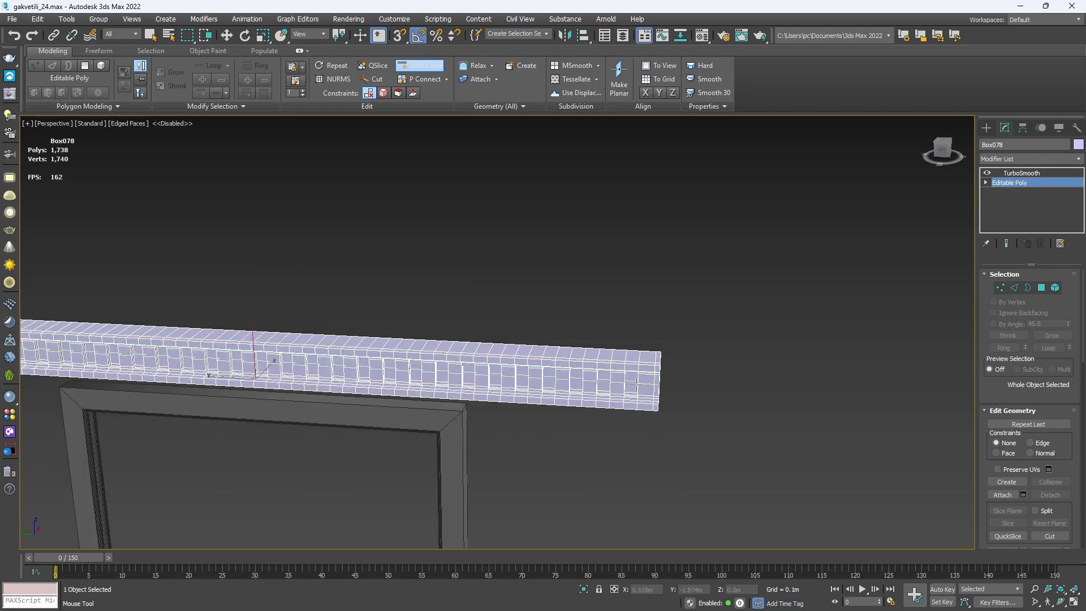
scroll(356, 318, "up", 4)
left_click(405, 307)
middle_click_drag(405, 307, 593, 334, "alt")
left_click(602, 338)
left_click(645, 338)
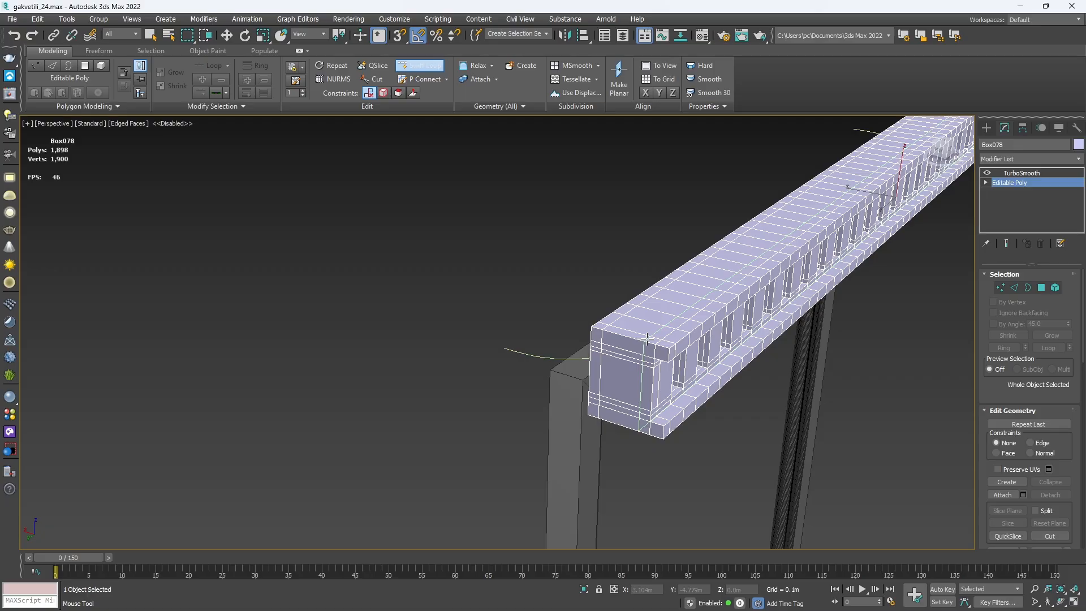
left_click(625, 334)
left_click(627, 334)
key("w")
Show the smoothed end result without edges and examine the beam and the spline path from several sides.
middle_click_drag(627, 335, 862, 310, "alt")
left_click(1007, 244)
scroll(661, 302, "up", 5)
scroll(568, 328, "down", 2)
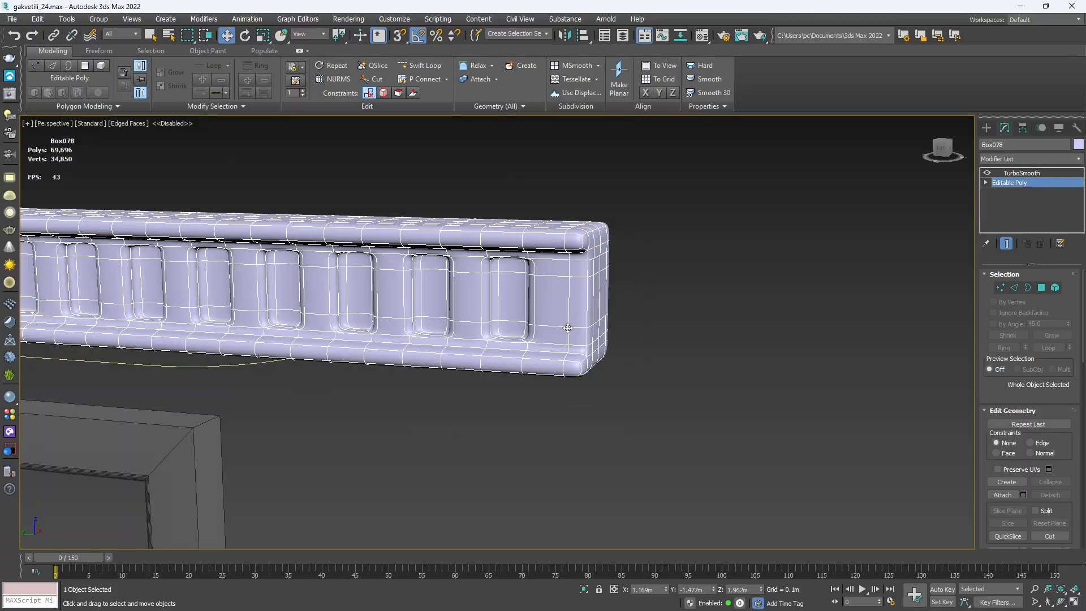
key("F4")
scroll(562, 337, "down", 2)
scroll(635, 315, "down", 3)
scroll(628, 352, "down", 2)
middle_click_drag(643, 352, 608, 378, "alt")
scroll(534, 345, "down", 5)
middle_click_drag(548, 323, 487, 332, "alt")
scroll(448, 302, "up", 3)
middle_click_drag(447, 302, 474, 292, "alt")
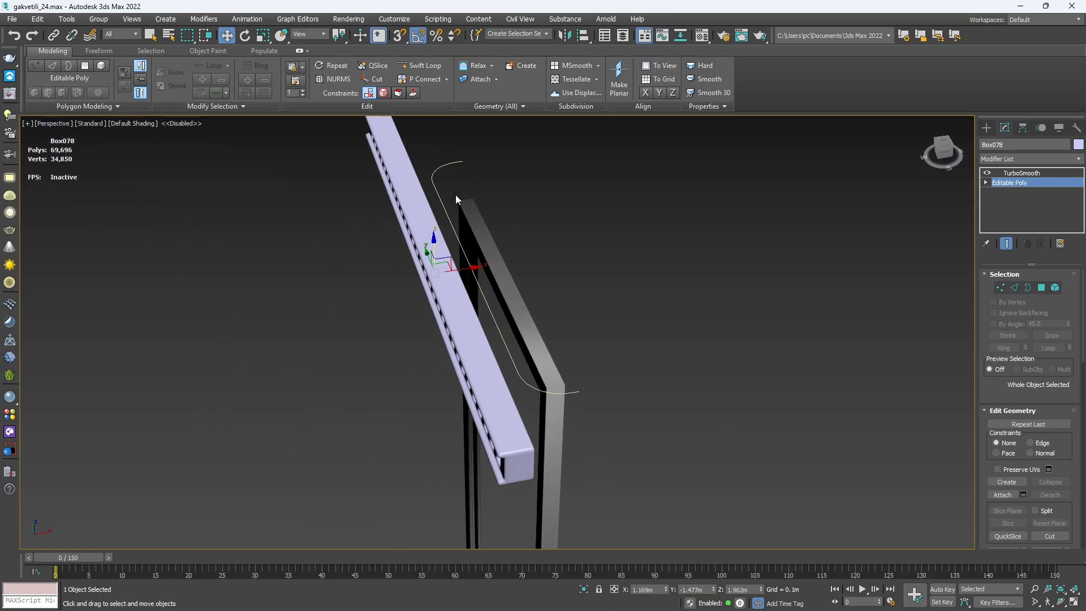
middle_click_drag(543, 404, 916, 318, "alt")
Add a Path Deform modifier above TurboSmooth on the beam and bring its parameters into view.
left_click(1007, 244)
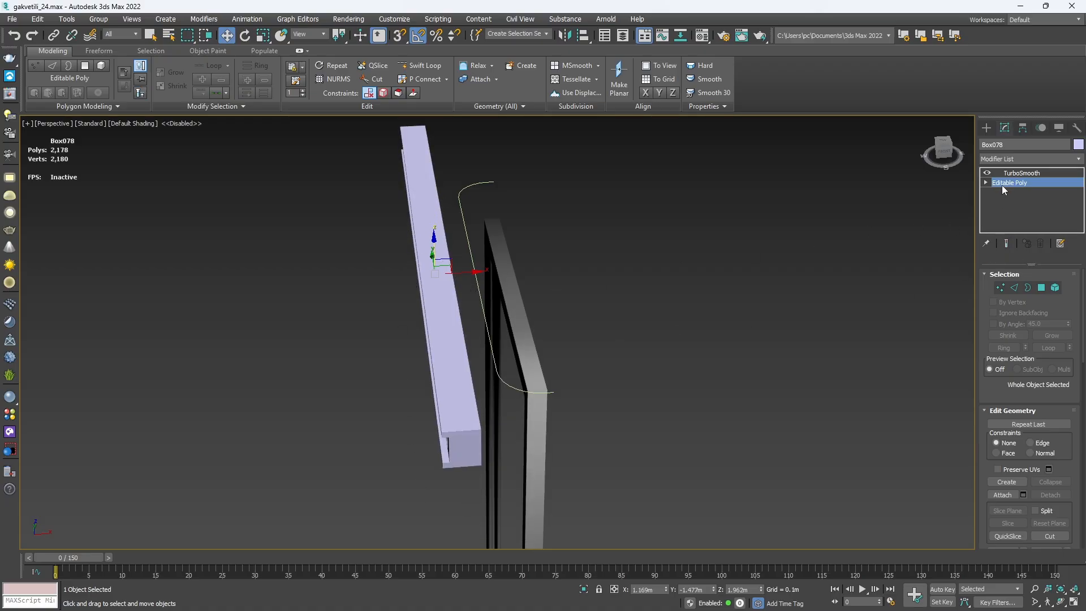
left_click(1021, 172)
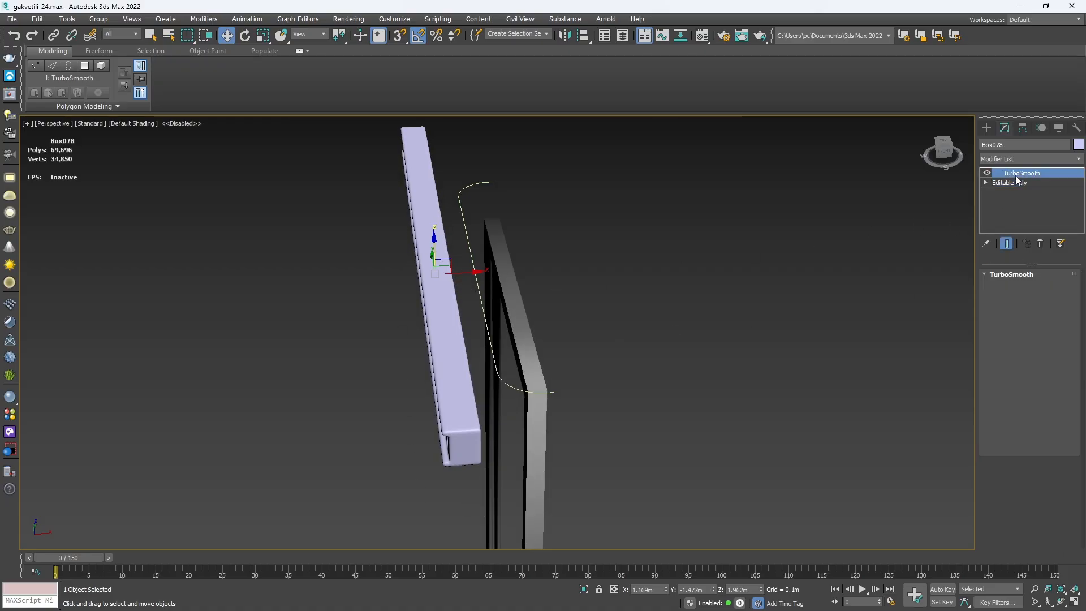
left_click(1078, 160)
scroll(1053, 437, "down", 5)
scroll(1053, 438, "down", 5)
scroll(1052, 435, "down", 1)
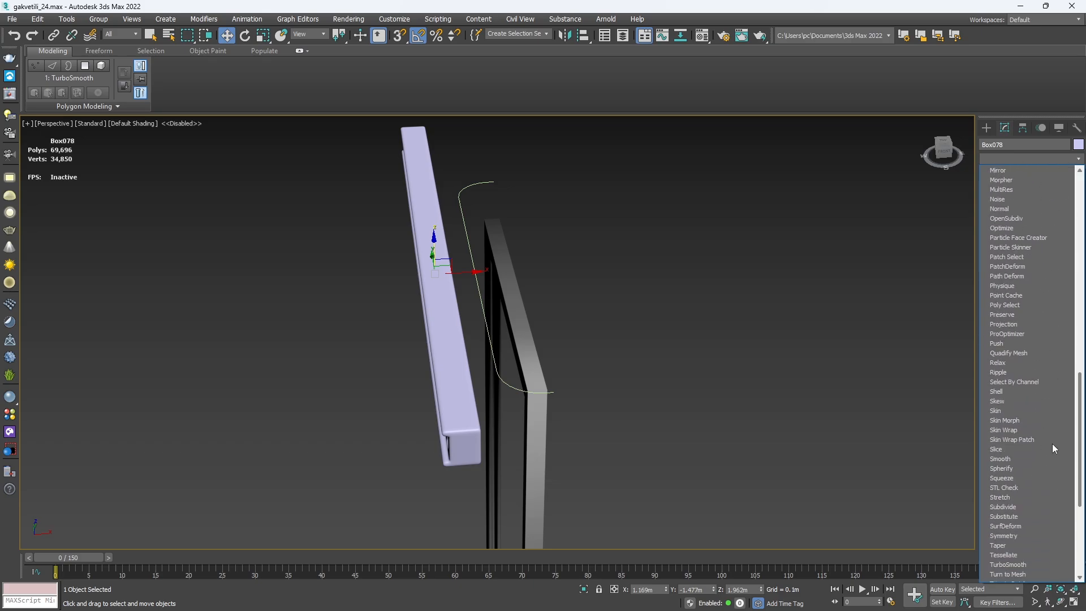
left_click(1016, 276)
scroll(1017, 300, "down", 1)
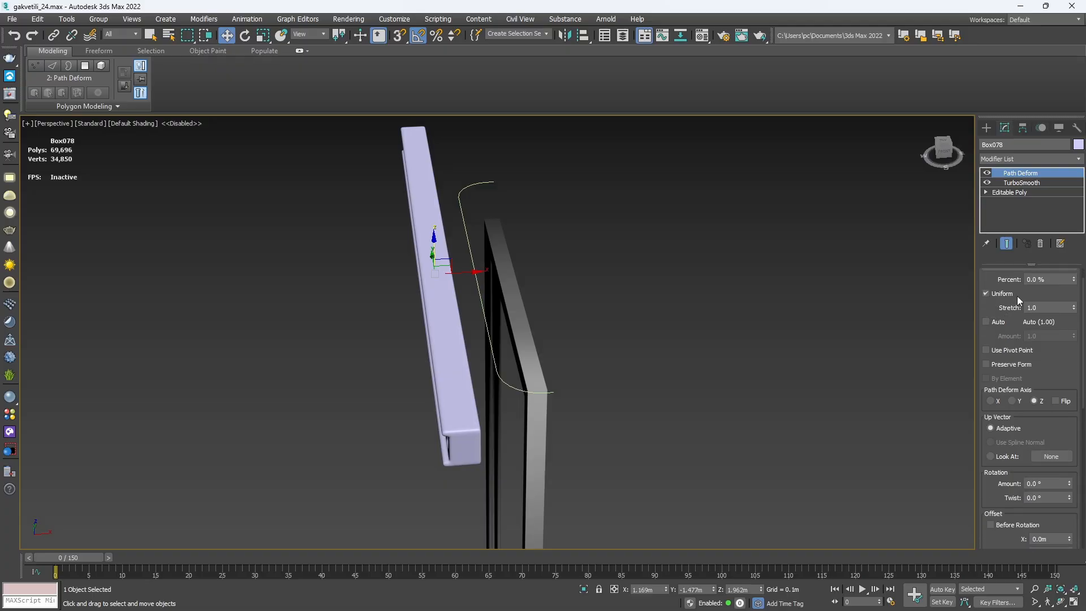
Pick the rounded spline above the tall frame as the path for the beam's Path Deform modifier.
scroll(1057, 372, "up", 1)
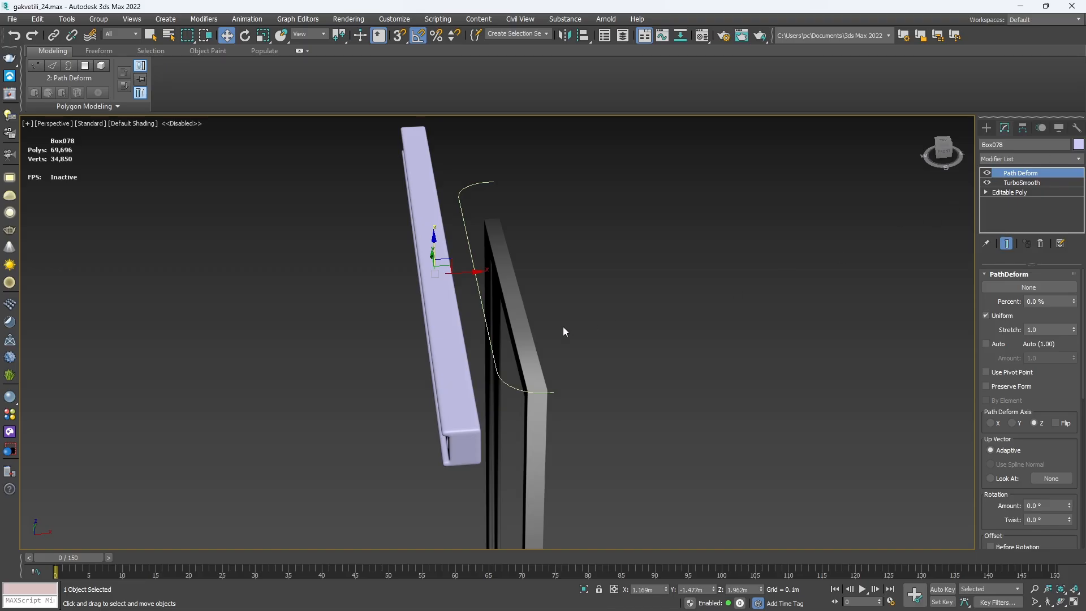
mouse_move(485, 346)
middle_mouse_down("alt")
mouse_move(543, 328)
mouse_move(496, 343)
middle_mouse_up("alt")
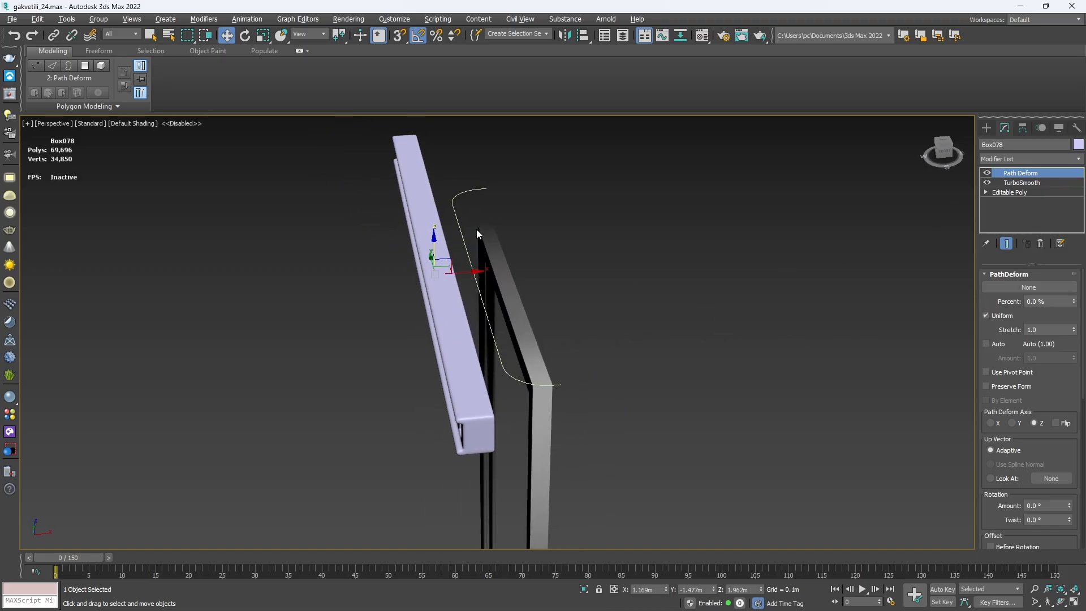
left_click(1037, 288)
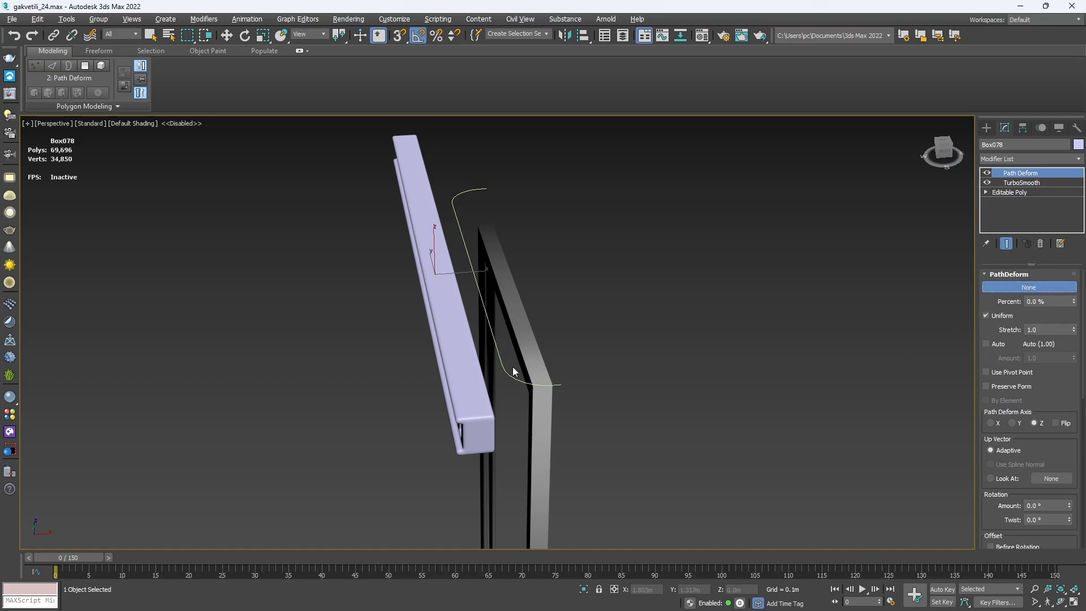
left_click(460, 193)
middle_click_drag(500, 310, 498, 315, "alt")
scroll(499, 315, "up", 1)
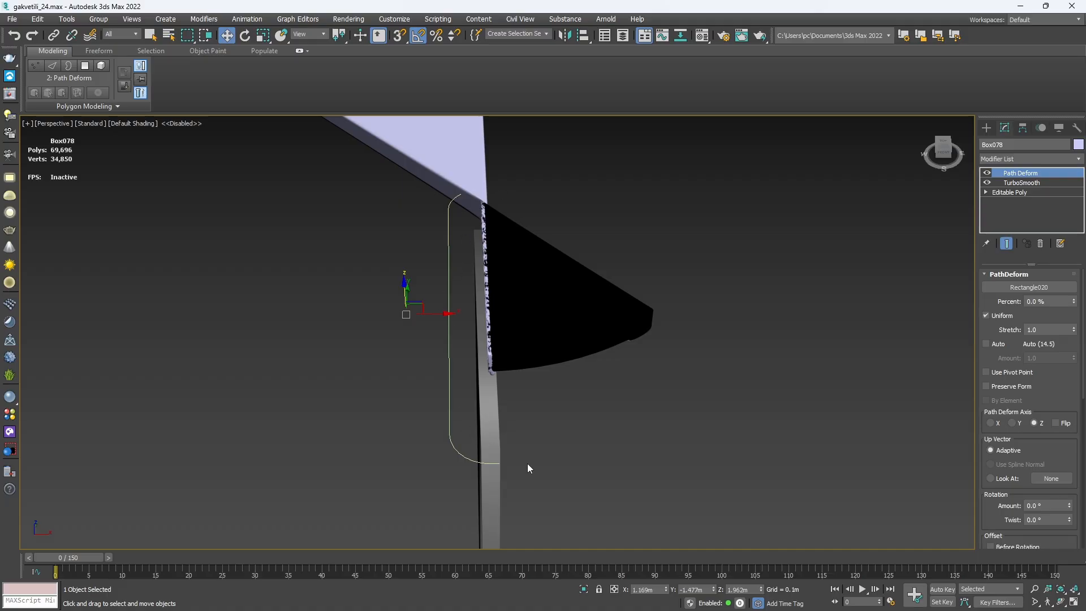
Set the beam's Path Deform axis to Y, trying X first and comparing with the undeformed base poly.
left_click(990, 423)
mouse_move(559, 403)
middle_mouse_down("alt")
mouse_move(569, 408)
mouse_move(547, 381)
mouse_move(560, 396)
middle_mouse_up("alt")
left_click(1012, 192)
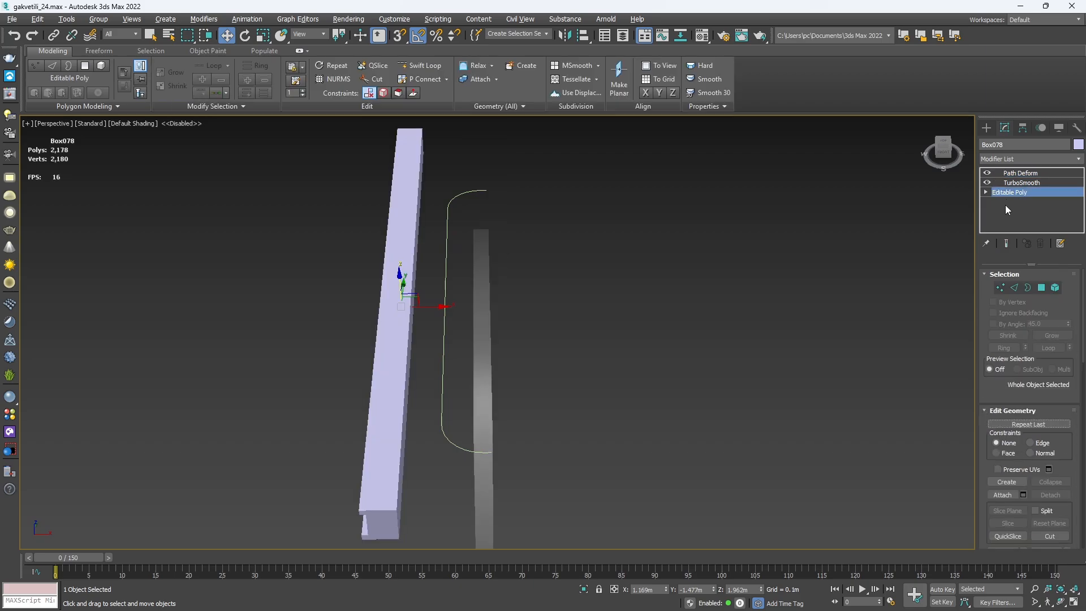
left_click(1021, 173)
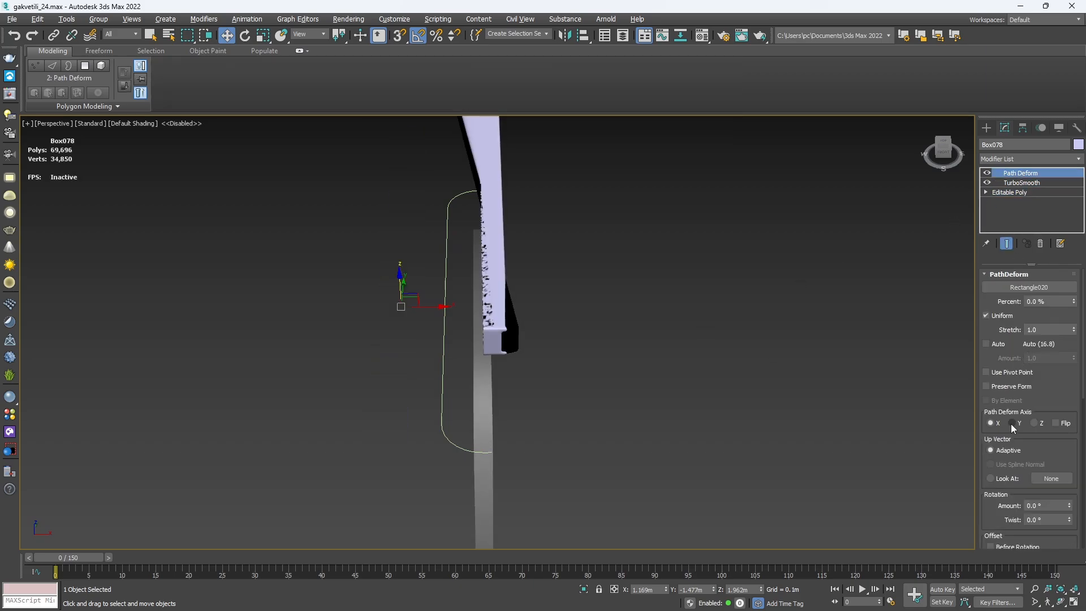
left_click(1011, 424)
mouse_move(539, 375)
middle_mouse_down("alt")
mouse_move(585, 367)
mouse_move(545, 357)
middle_mouse_up("alt")
scroll(458, 207, "up", 3)
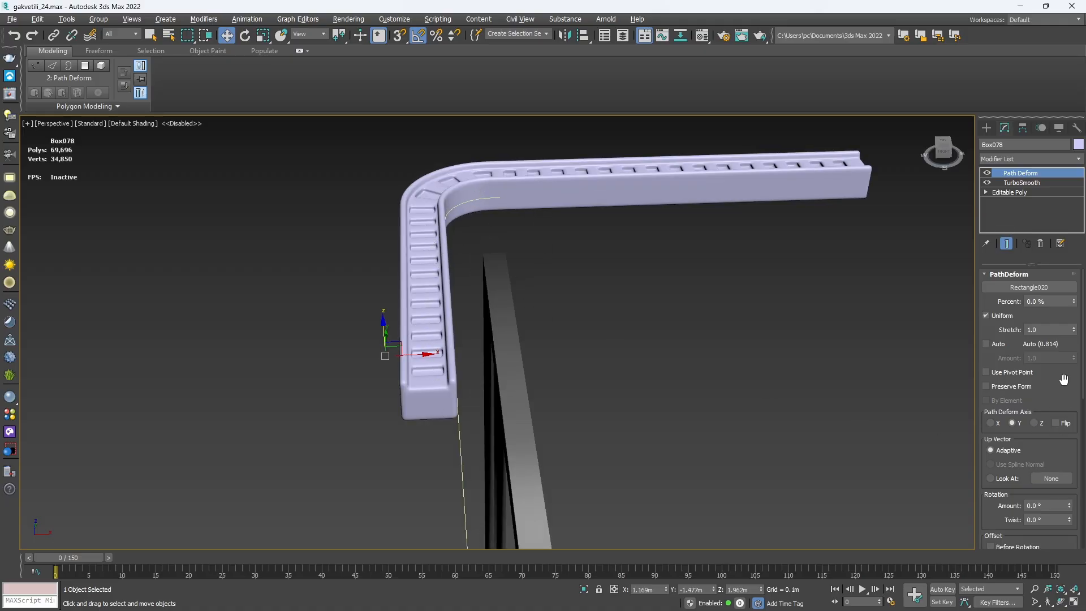
Move the beam along the spline by setting the Path Deform percent to 50%.
middle_click_drag(644, 365, 647, 331)
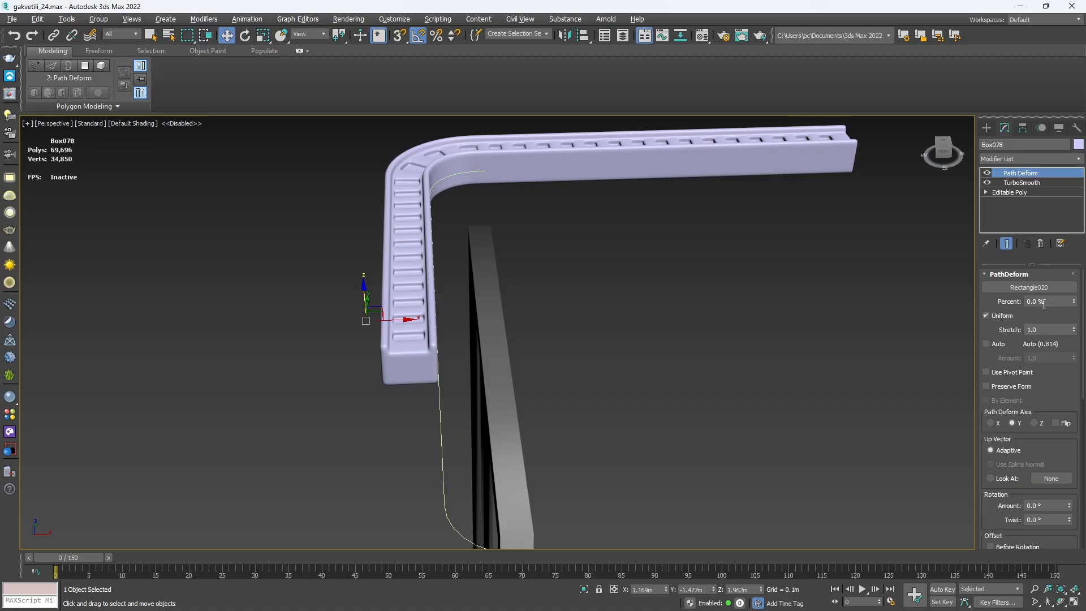
left_click_drag(1075, 301, 1001, 138)
scroll(838, 350, "down", 3)
left_click(1074, 299)
left_click_drag(1073, 299, 1064, 264)
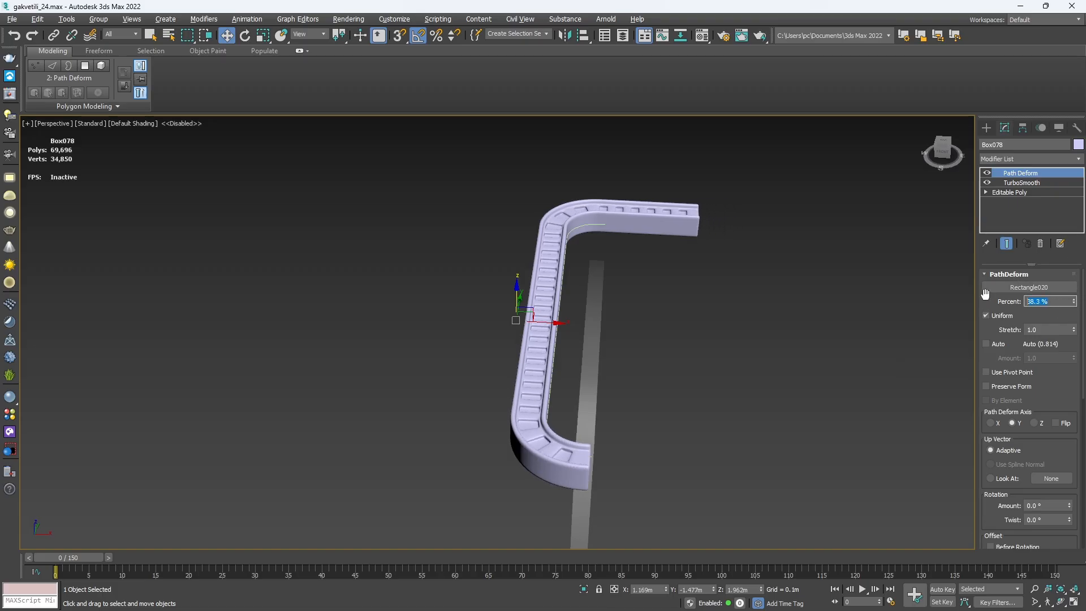
key("Return")
middle_click_drag(633, 392, 611, 385, "alt")
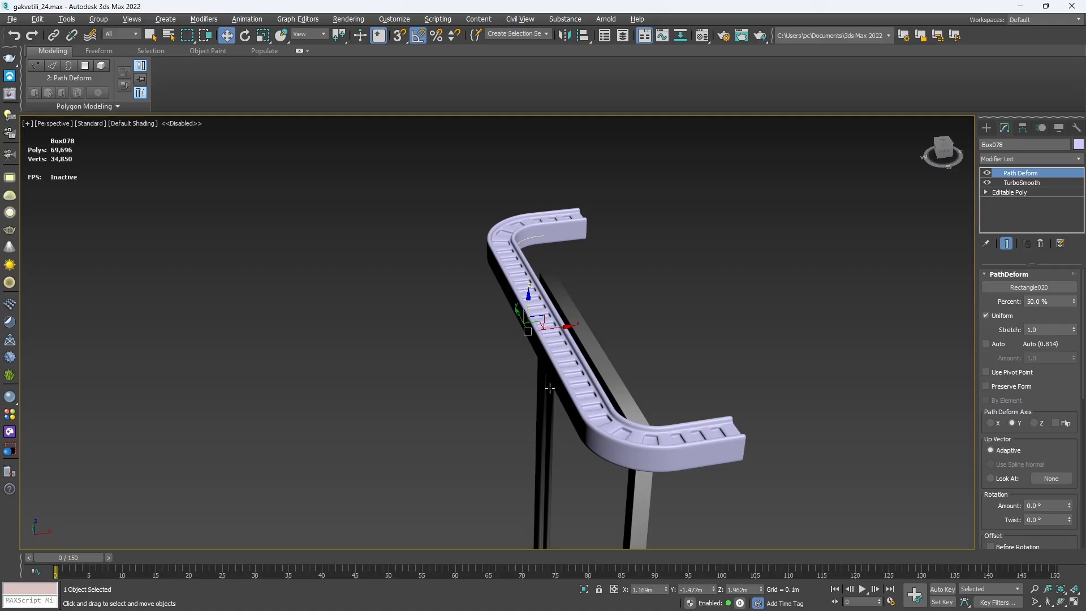
Set the Path Deform rotation amount to 90° so the beam's recessed panels face outward.
scroll(1060, 400, "down", 3)
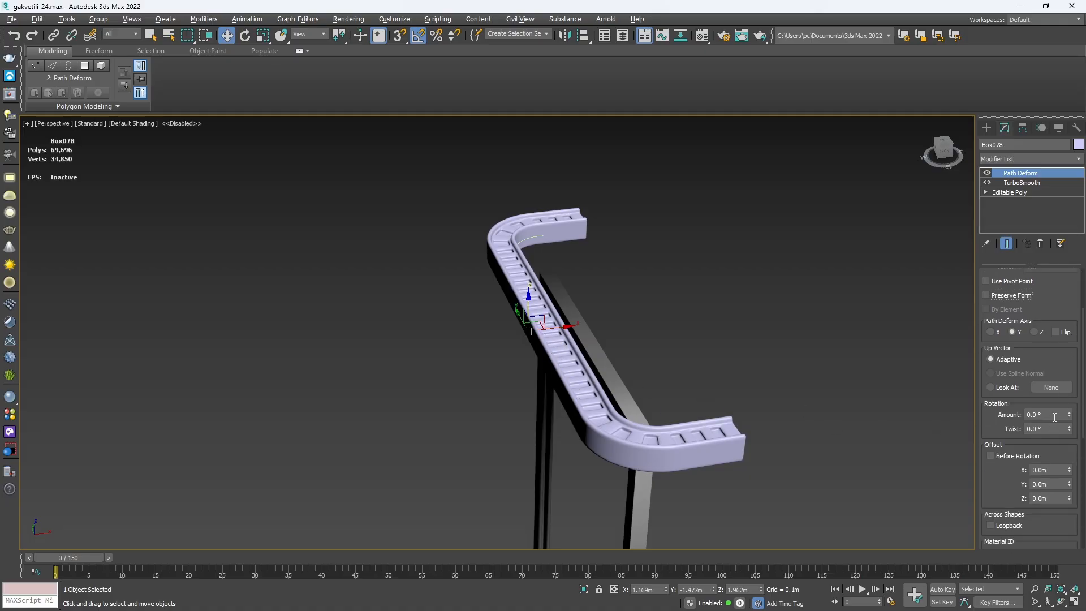
left_click_drag(1068, 414, 1068, 411)
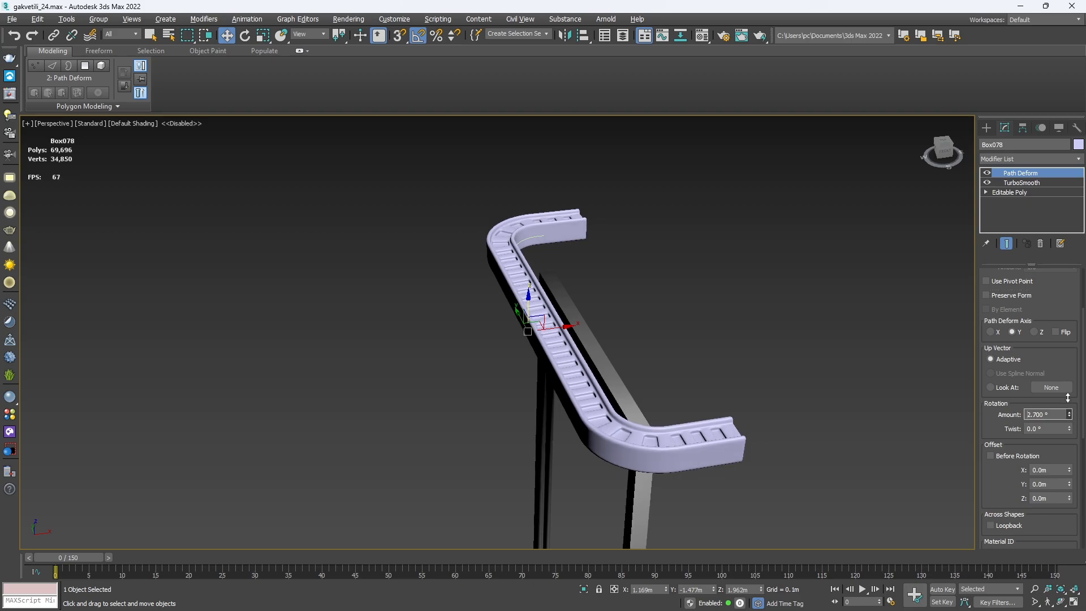
type("90")
key("Return")
mouse_move(614, 397)
middle_mouse_down("alt")
mouse_move(788, 381)
mouse_move(616, 378)
middle_mouse_up("alt")
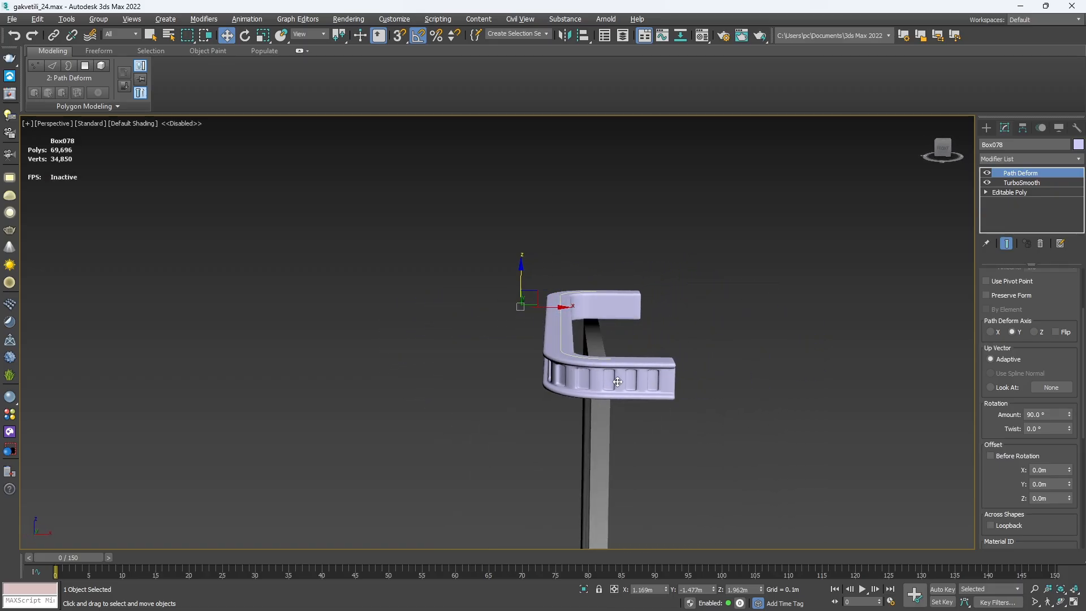
Reduce the Path Deform stretch to 0.82 so the beam's ends match the ends of the spline.
scroll(1046, 295, "up", 1)
scroll(606, 388, "up", 5)
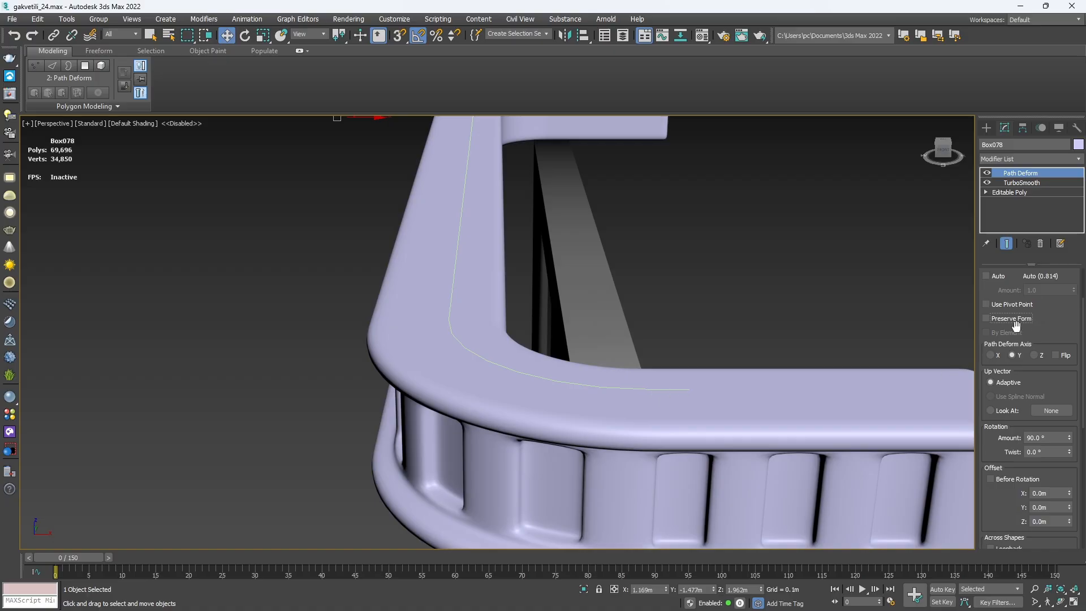
scroll(1014, 328, "up", 3)
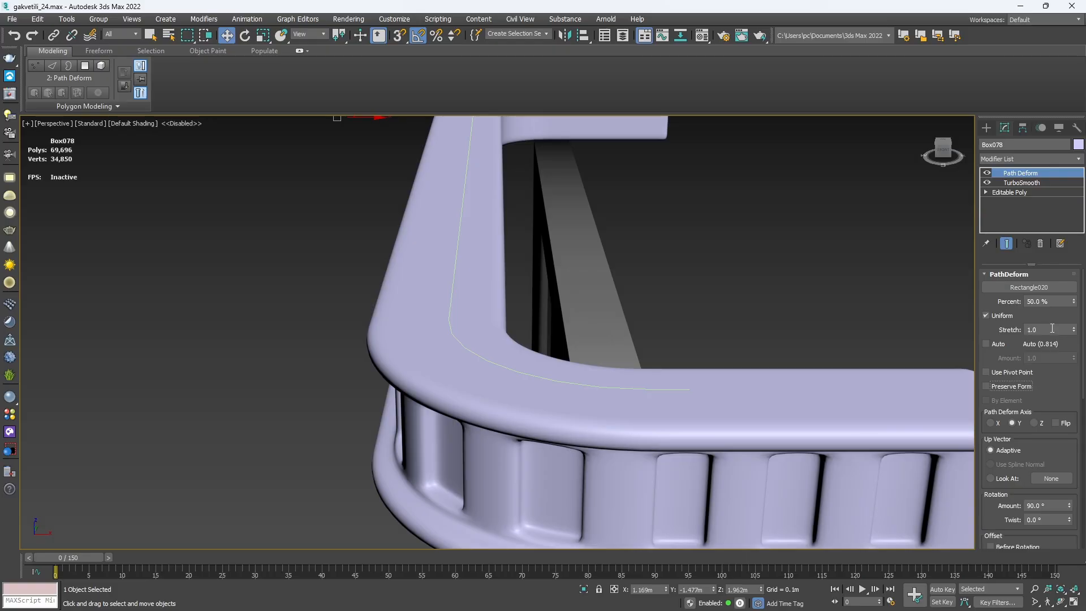
left_click(1073, 333)
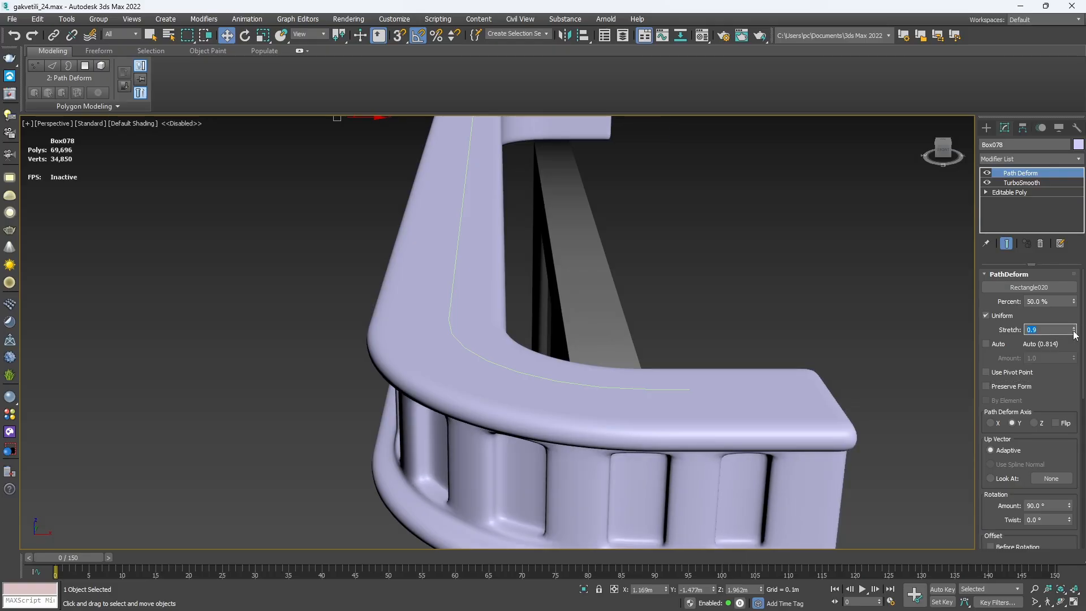
left_click(1074, 333)
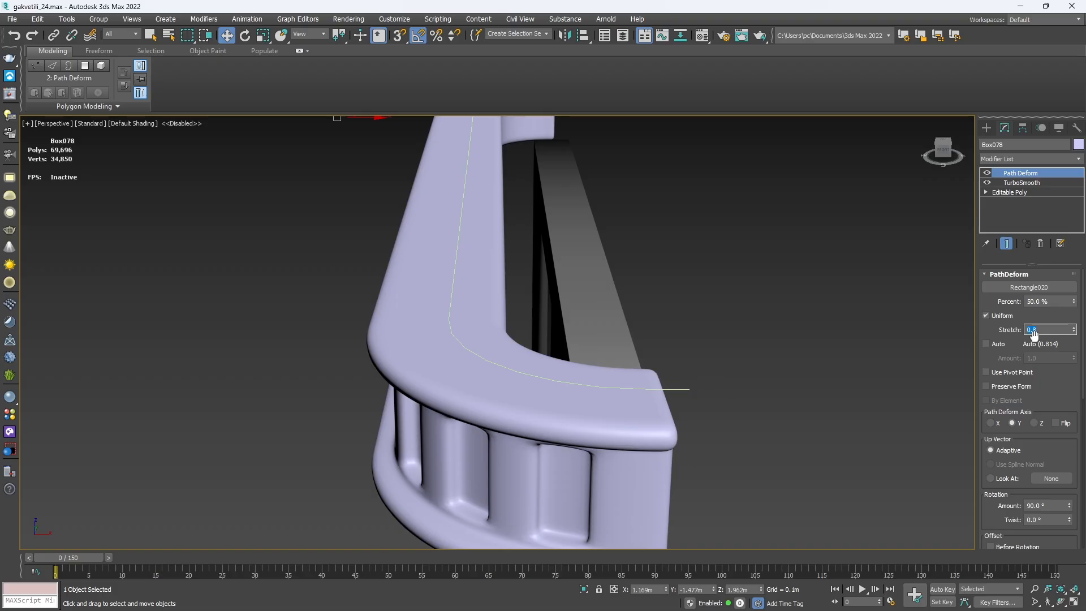
left_click(1074, 328)
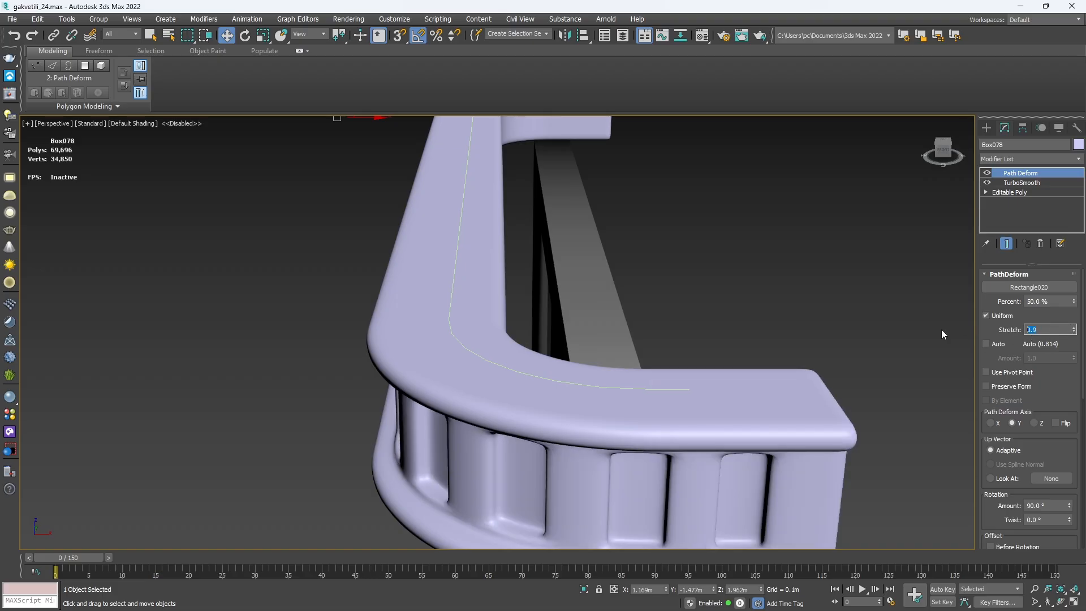
type("0.85")
key("Return")
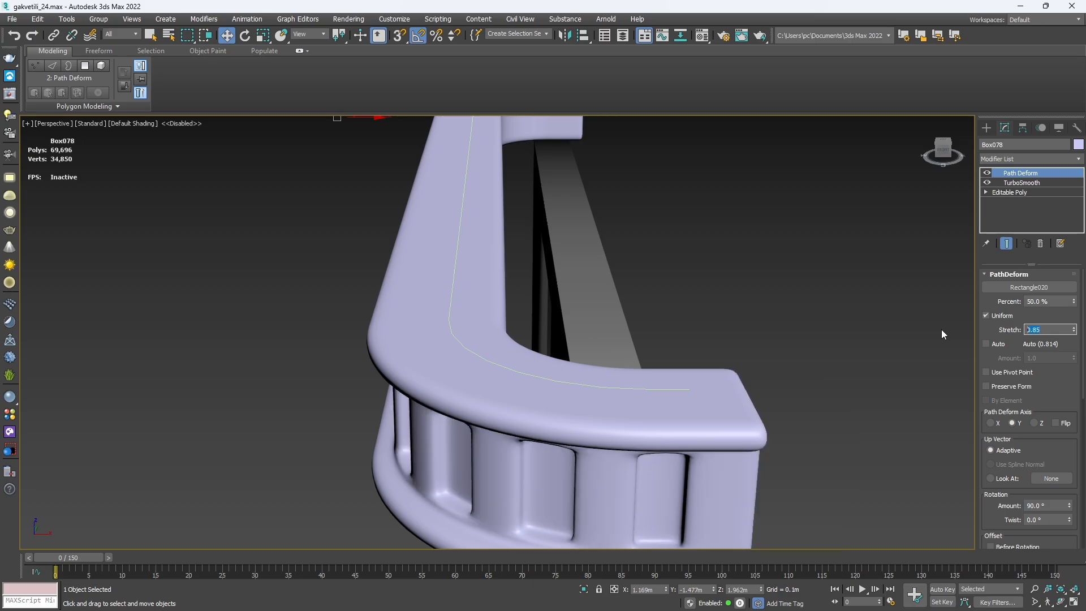
type("0.82")
key("Return")
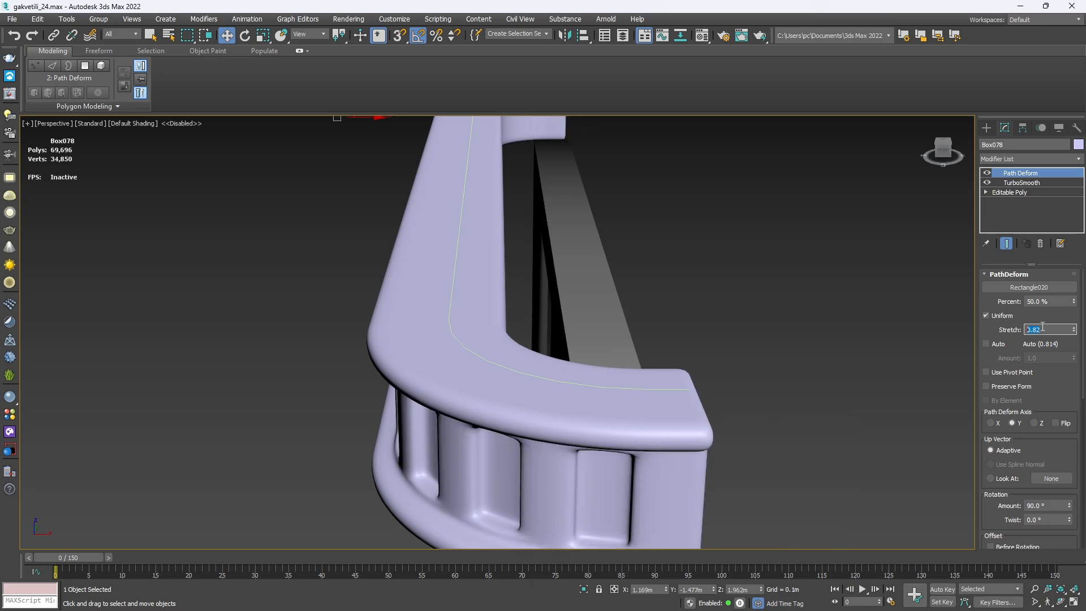
Frame the whole deformed beam and examine its rounded corners and recessed panels from several sides.
key("z")
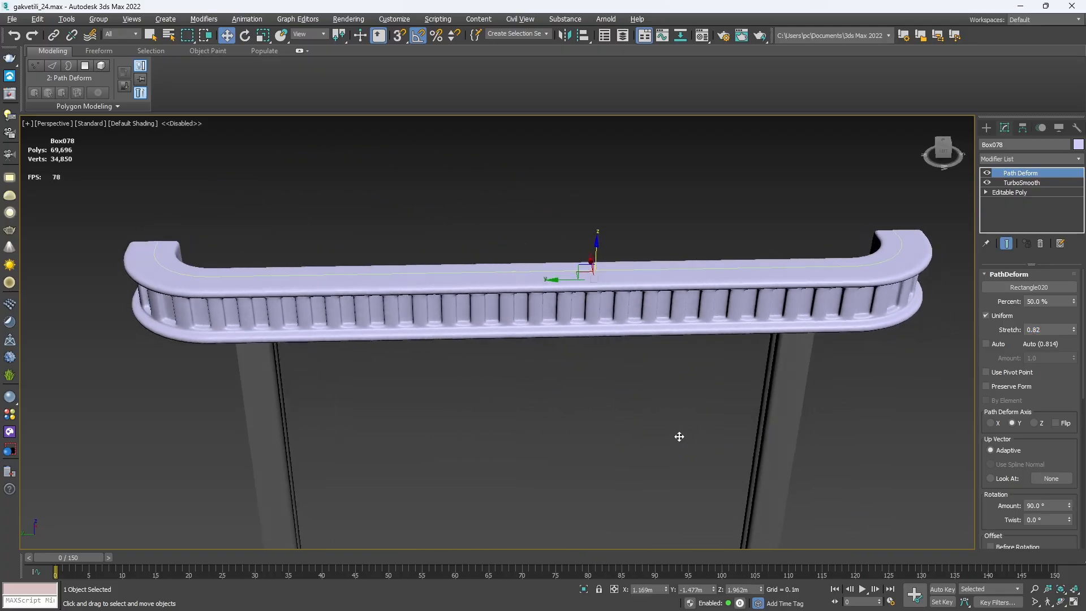
left_click(1053, 331)
middle_click_drag(520, 387, 593, 362, "alt")
middle_click_drag(388, 338, 787, 273, "alt")
middle_click_drag(852, 226, 767, 328, "alt")
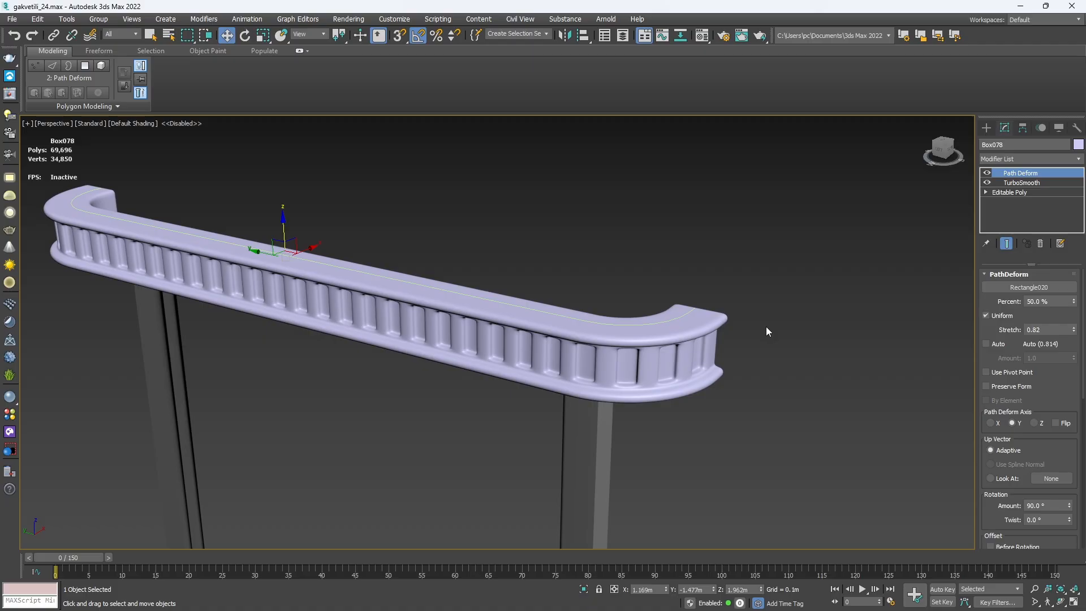
middle_click_drag(766, 332, 656, 371, "alt")
middle_click_drag(541, 319, 215, 271)
scroll(328, 276, "down", 5)
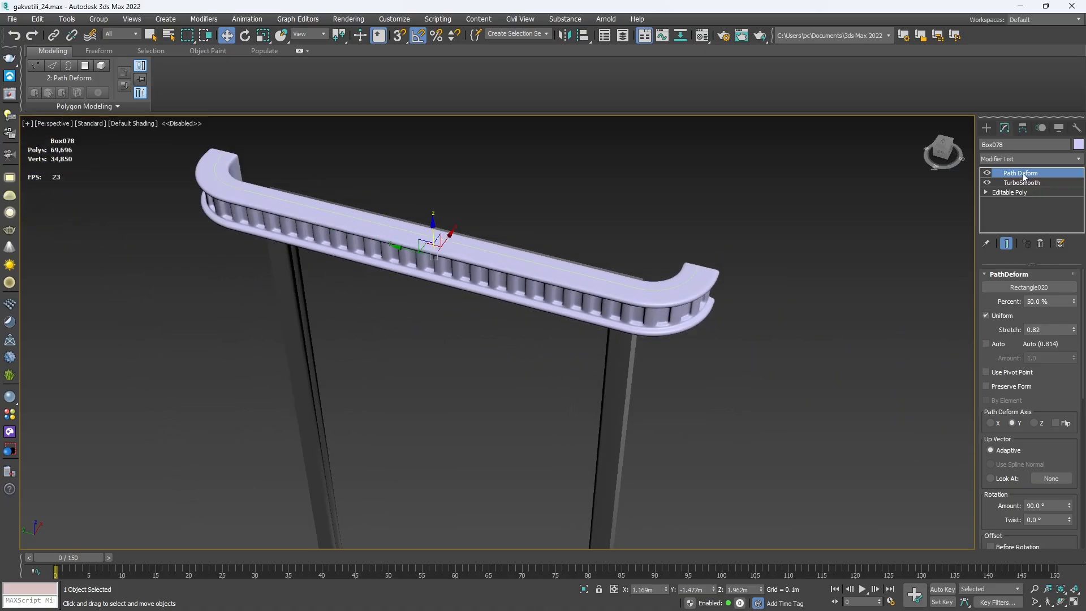
Hide the effects of Path Deform and TurboSmooth, show edged faces and examine the straight low-poly beam.
left_click(987, 173)
left_click(987, 183)
scroll(736, 296, "up", 5)
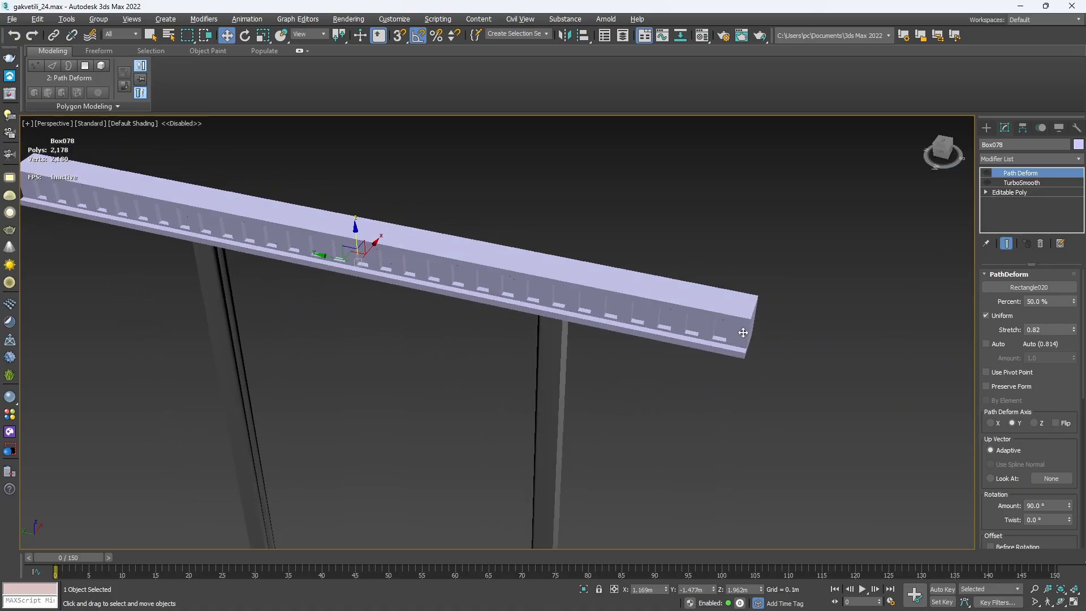
key("F4")
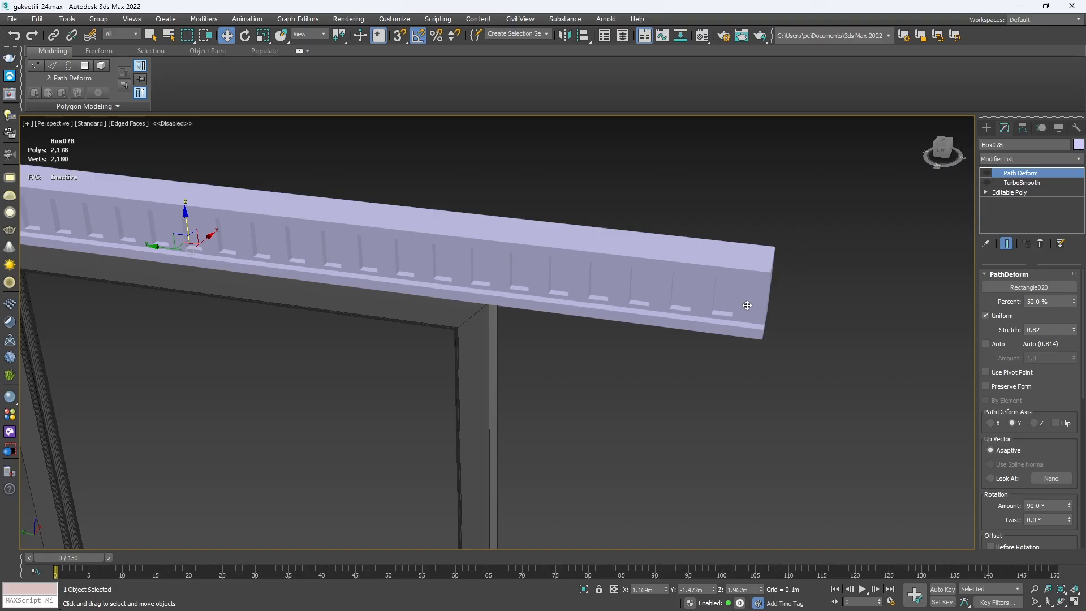
middle_click_drag(784, 238, 799, 239, "alt")
Re-enable TurboSmooth to examine the straight beam's mesh, then restore Path Deform and hide the edges.
left_click(988, 183)
left_click(1008, 185)
middle_click_drag(756, 312, 717, 317, "alt")
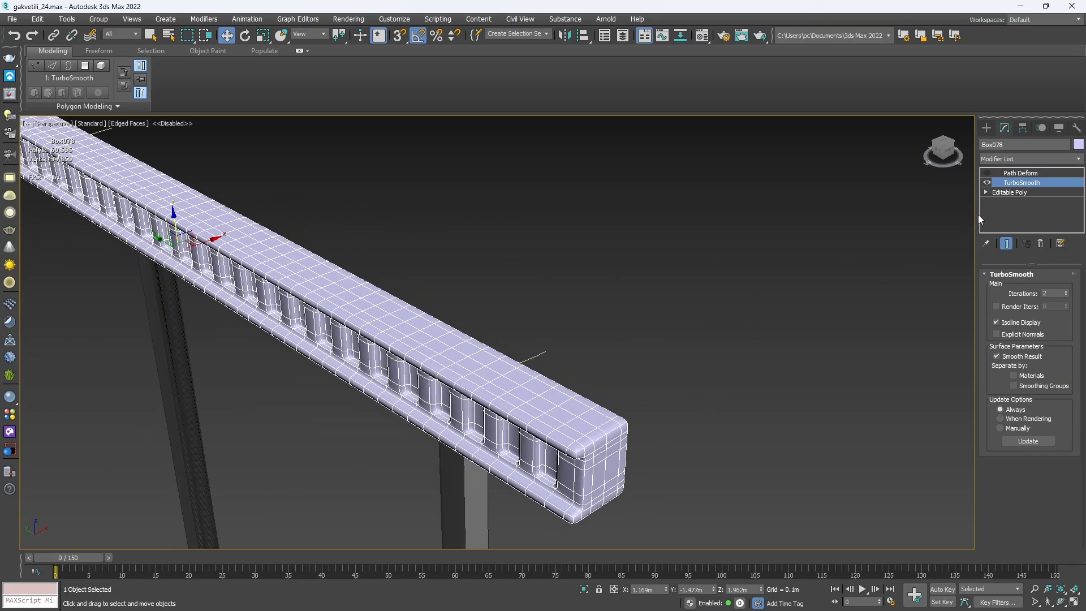
left_click(1019, 173)
left_click(987, 173)
mouse_move(582, 374)
middle_mouse_down("alt")
mouse_move(630, 364)
mouse_move(640, 399)
mouse_move(664, 359)
mouse_move(681, 359)
mouse_move(660, 279)
middle_mouse_up("alt")
key("F4")
scroll(687, 347, "down", 4)
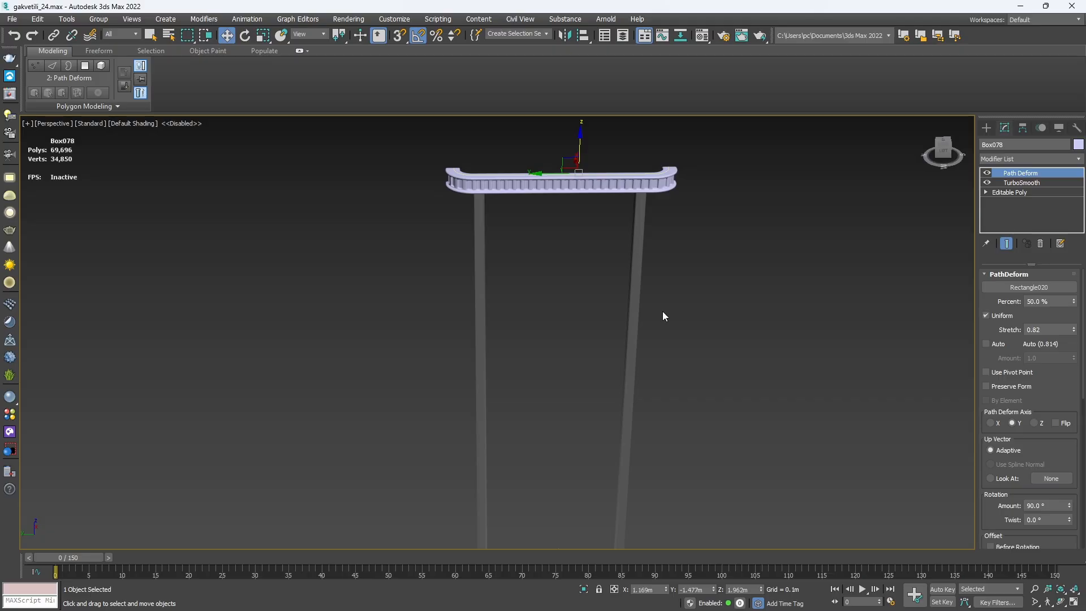
Select the profile spline at the frame's base, then the swept frame, to review how the frame was built.
middle_click_drag(647, 407, 643, 274)
middle_click_drag(570, 431, 656, 469, "alt")
left_click(674, 480)
scroll(543, 452, "up", 6)
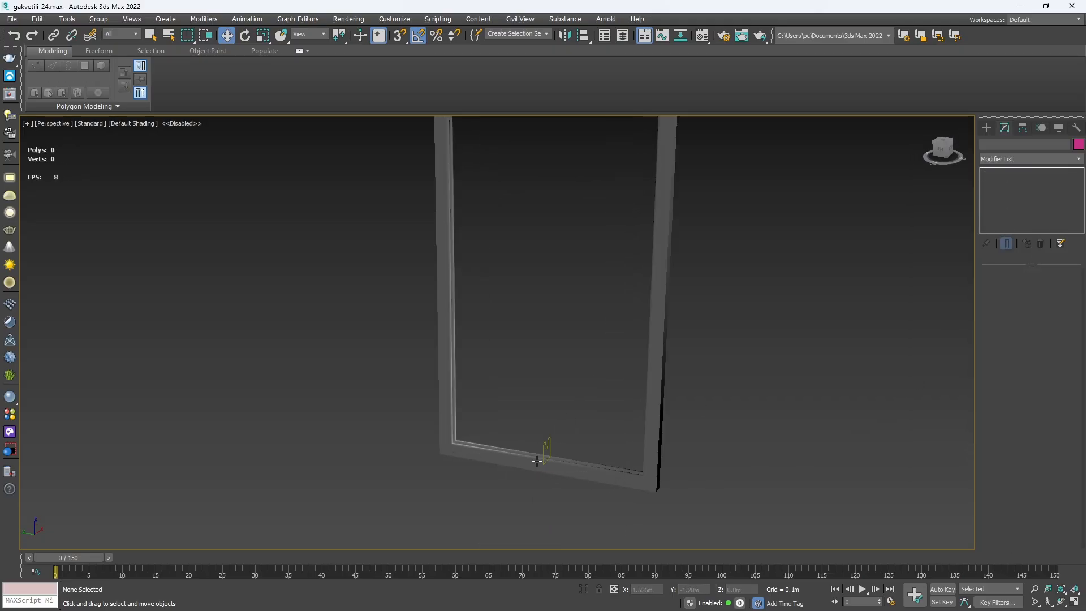
left_click(514, 417)
middle_click_drag(530, 441, 528, 416, "alt")
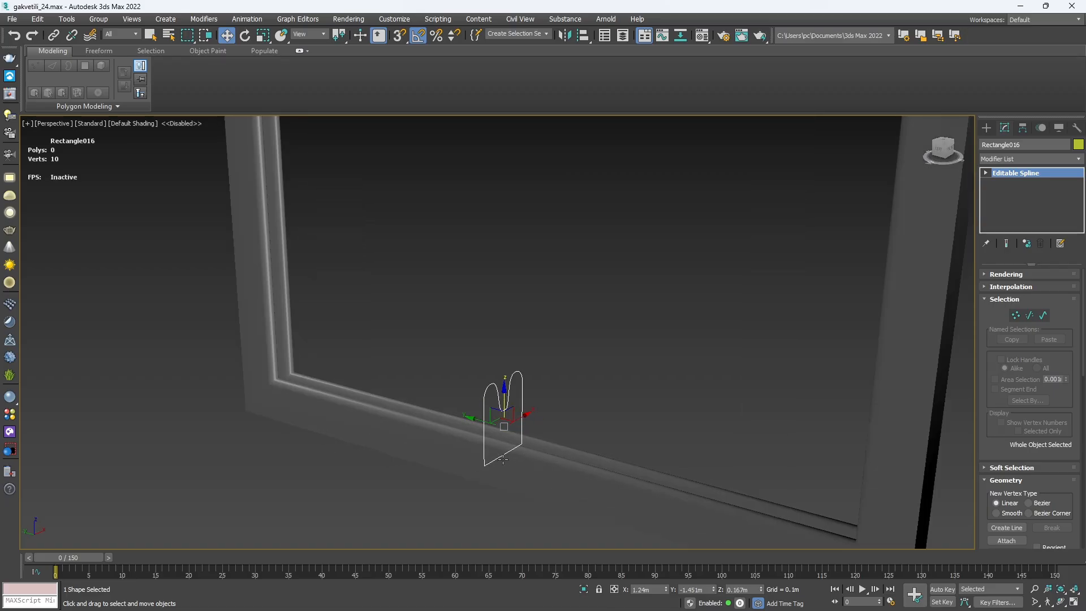
left_click(427, 430)
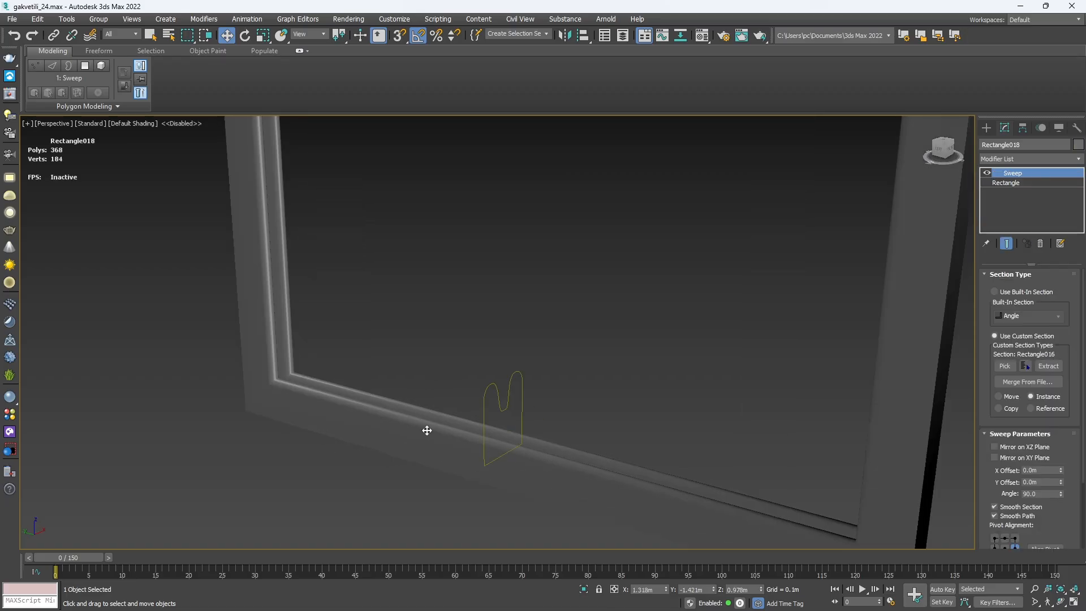
key("z")
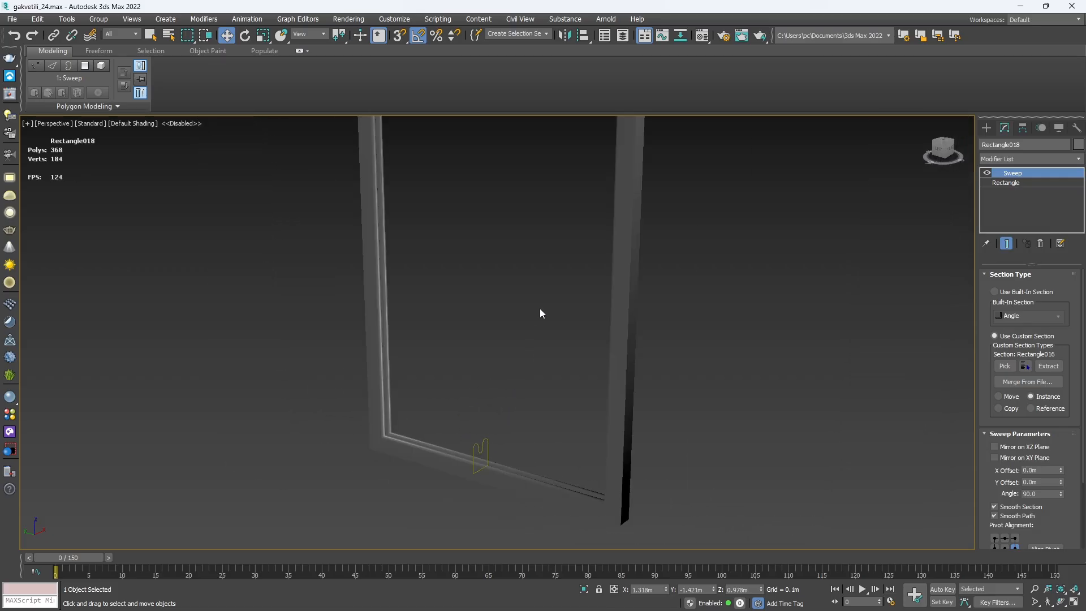
Reselect the deformed beam, show edged faces and examine its mesh around the rounded corners.
left_click(541, 285)
middle_click_drag(541, 285, 564, 203, "alt")
middle_click_drag(384, 416, 413, 406, "alt")
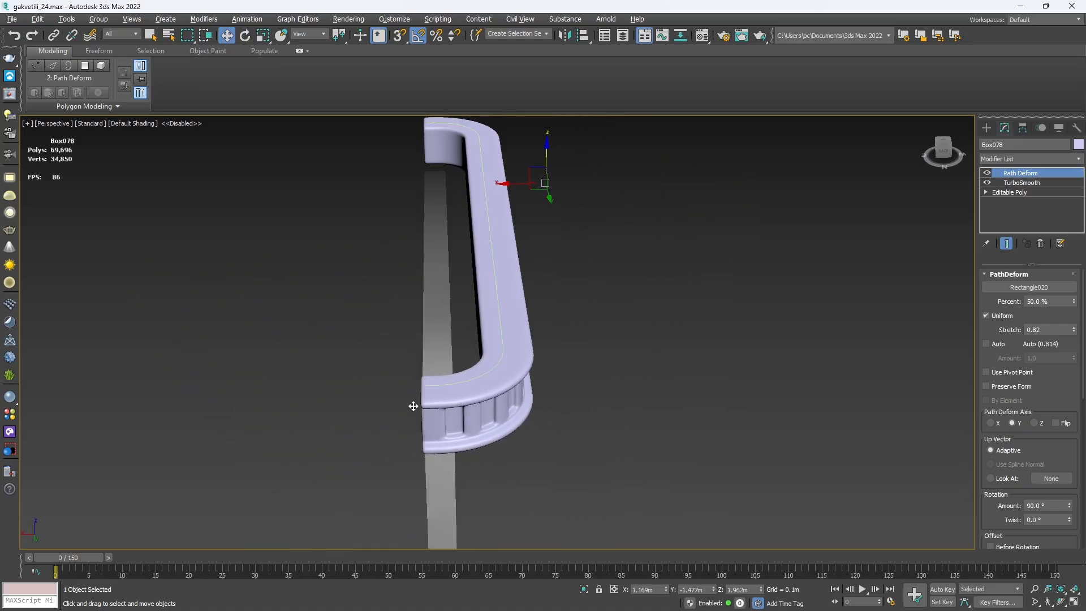
middle_click_drag(480, 393, 470, 382, "alt")
middle_click_drag(536, 442, 560, 266, "alt")
scroll(582, 233, "up", 5)
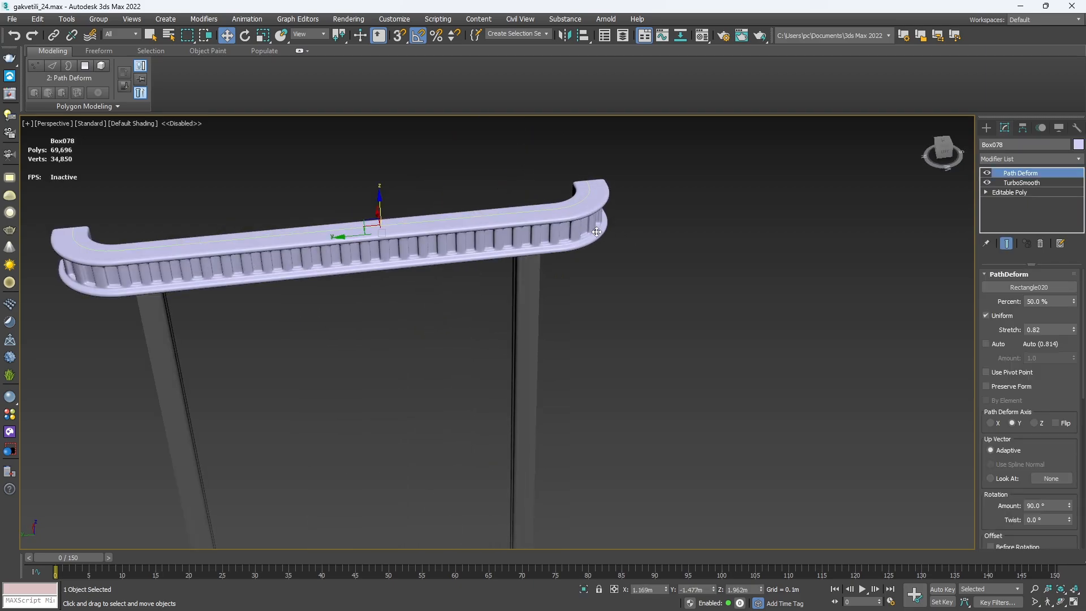
key("F4")
scroll(565, 238, "up", 3)
middle_click_drag(524, 278, 599, 206, "alt")
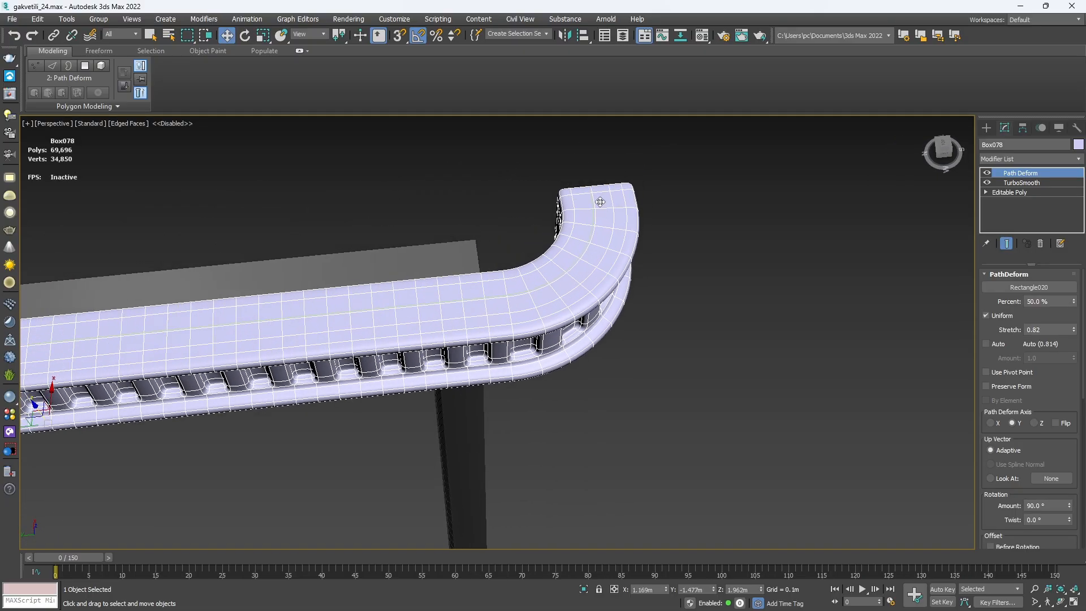
middle_click_drag(514, 312, 623, 301, "alt")
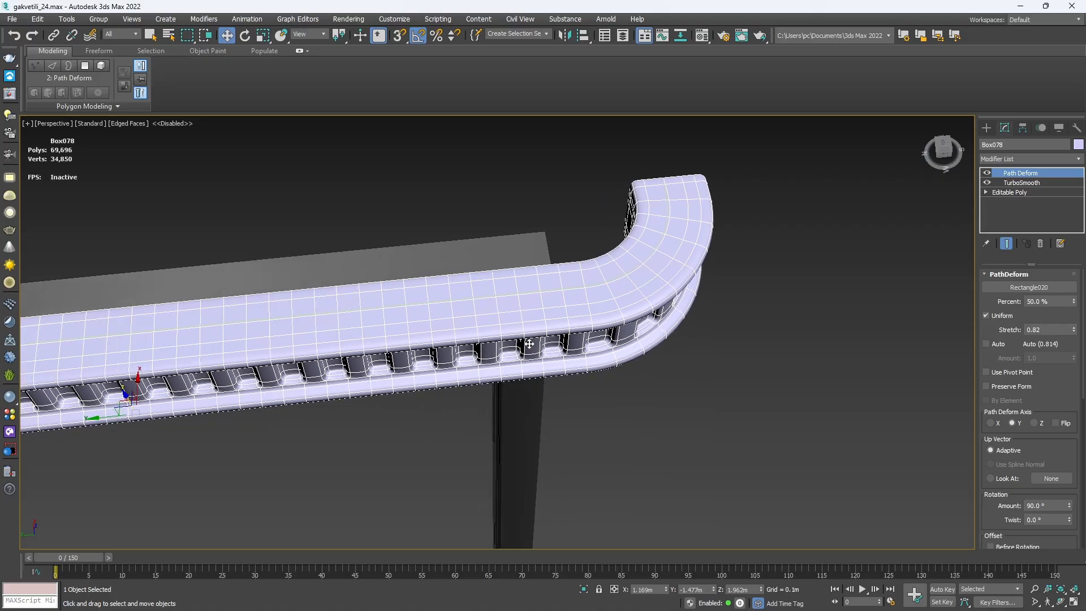
Hide the edged faces, reselect the deformed beam and examine its smoothed surface, rounded corner and full length above the frame.
middle_click_drag(525, 336, 531, 312, "alt")
left_click(521, 262)
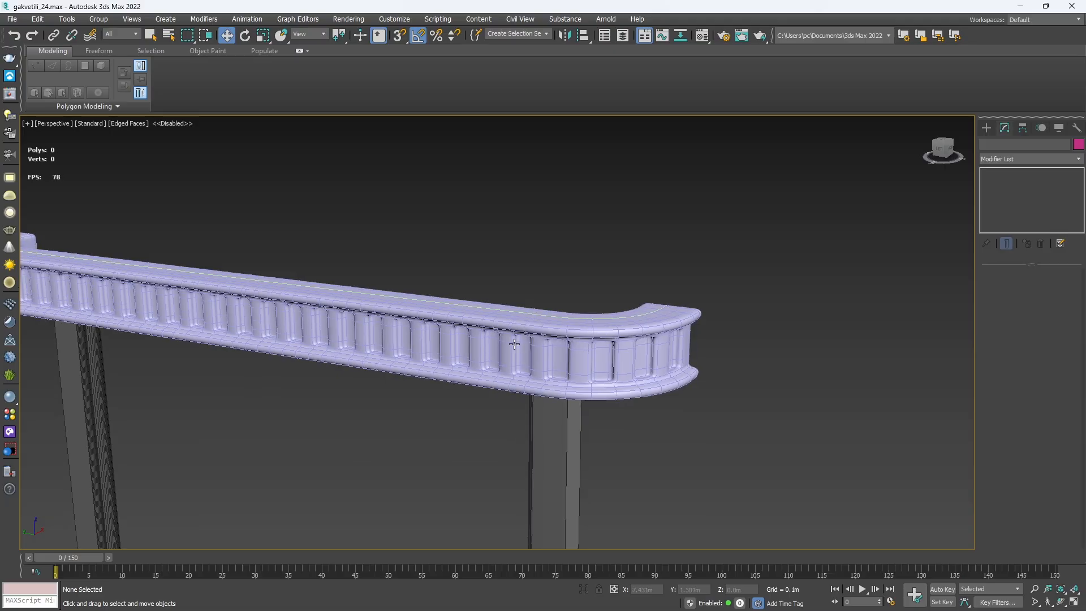
scroll(526, 339, "down", 6)
left_click(542, 356)
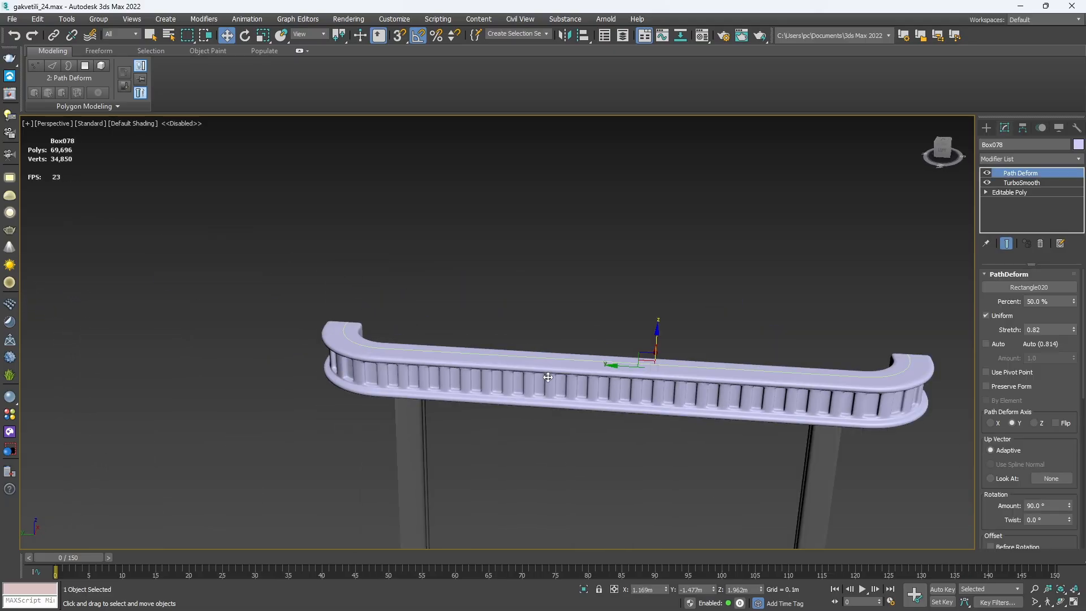
middle_click_drag(475, 373, 249, 322)
scroll(622, 354, "up", 5)
middle_click_drag(622, 354, 596, 337)
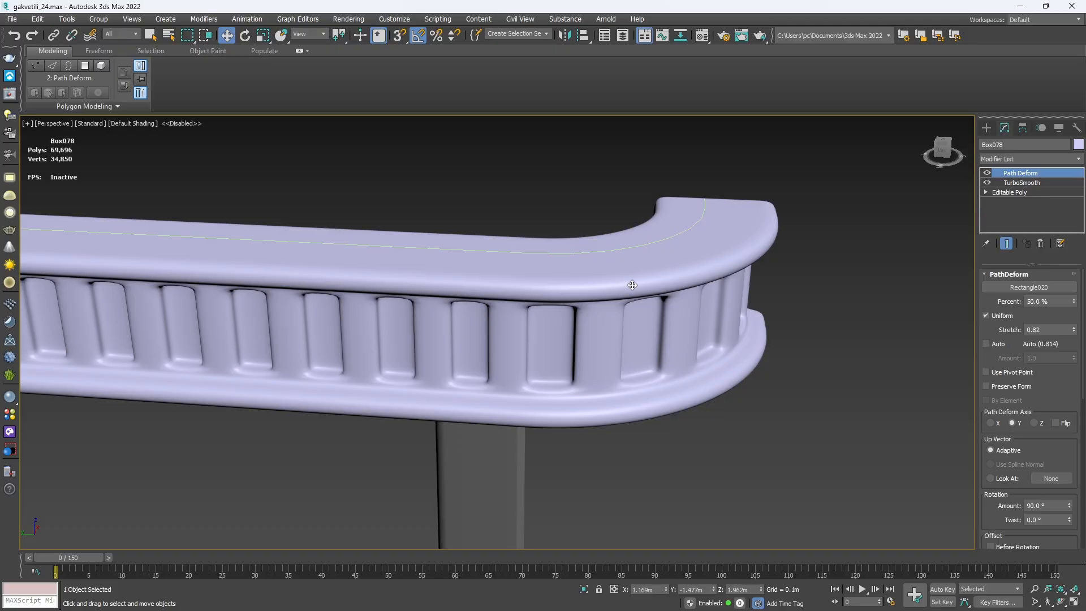
scroll(632, 285, "down", 3)
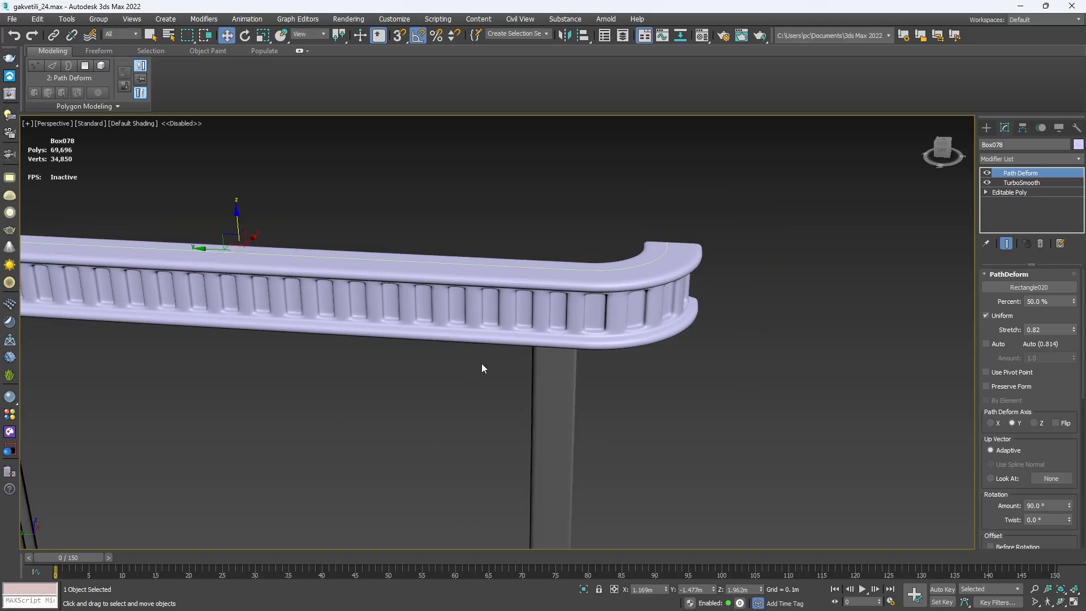
scroll(498, 362, "down", 5)
mouse_move(579, 357)
middle_mouse_down("alt")
mouse_move(555, 374)
mouse_move(561, 366)
middle_mouse_up("alt")
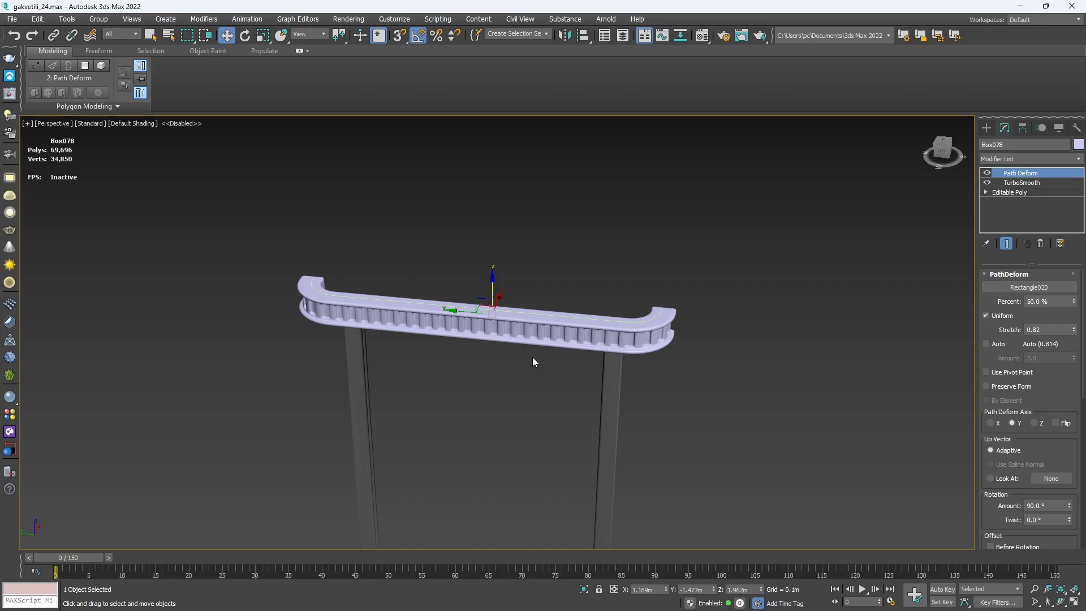
middle_click_drag(531, 379, 532, 356)
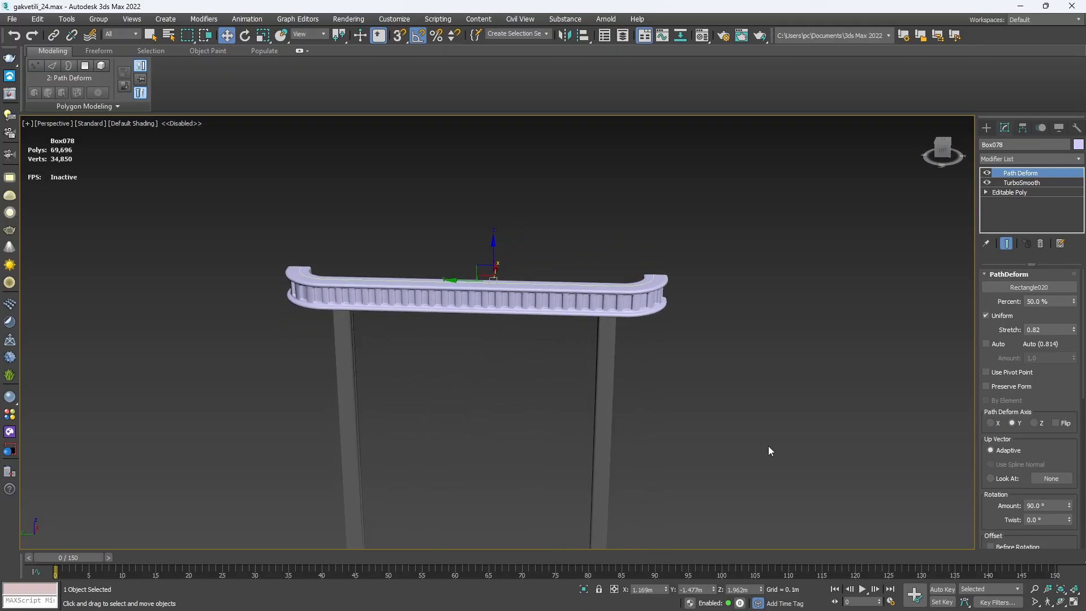
Draw an open zigzag Line spline of 18 points alongside the beam in the Top view, starting near its rounded corner.
key("t")
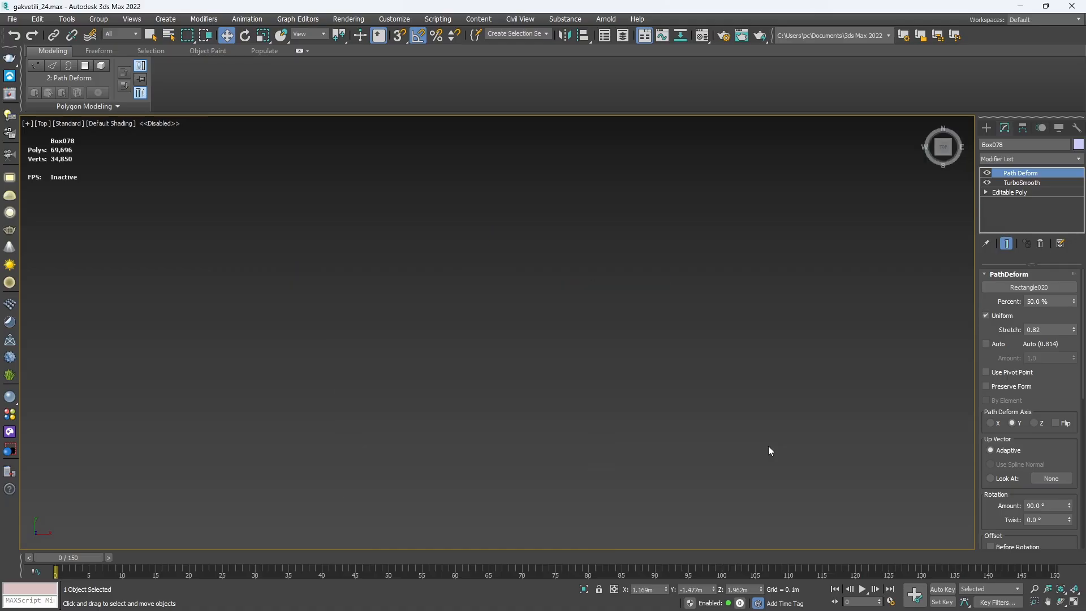
scroll(542, 449, "up", 3)
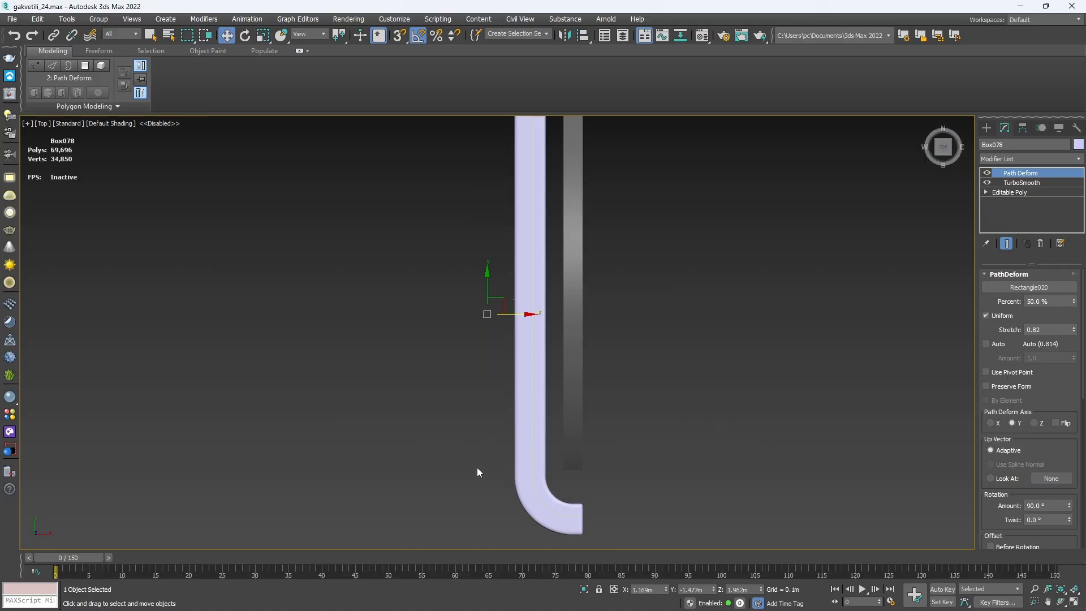
left_click(985, 127)
left_click(1001, 146)
left_click(1004, 217)
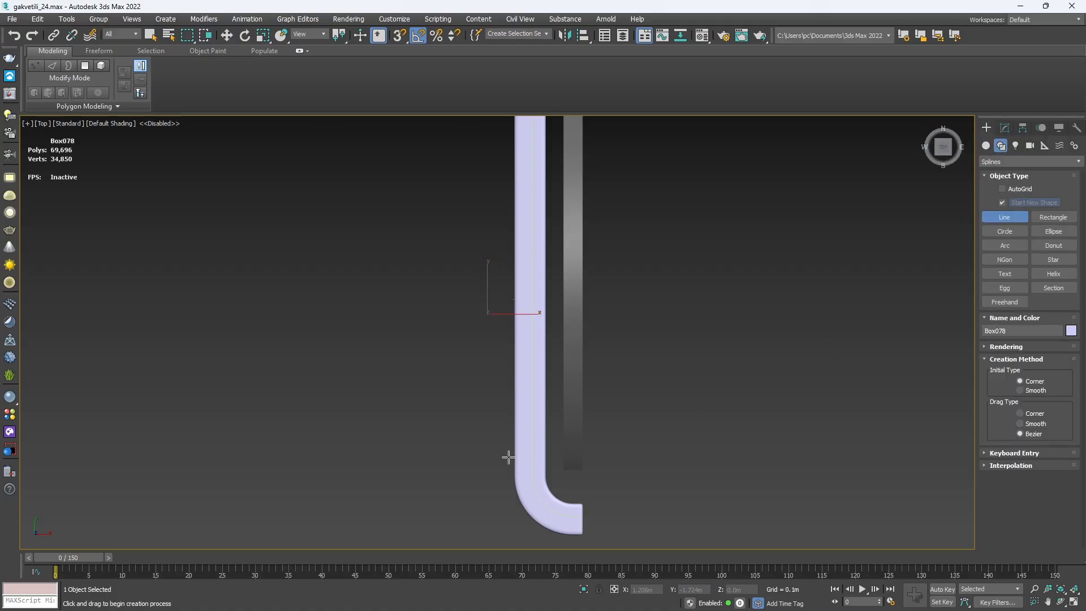
middle_click_drag(502, 492, 521, 475)
left_click(518, 489)
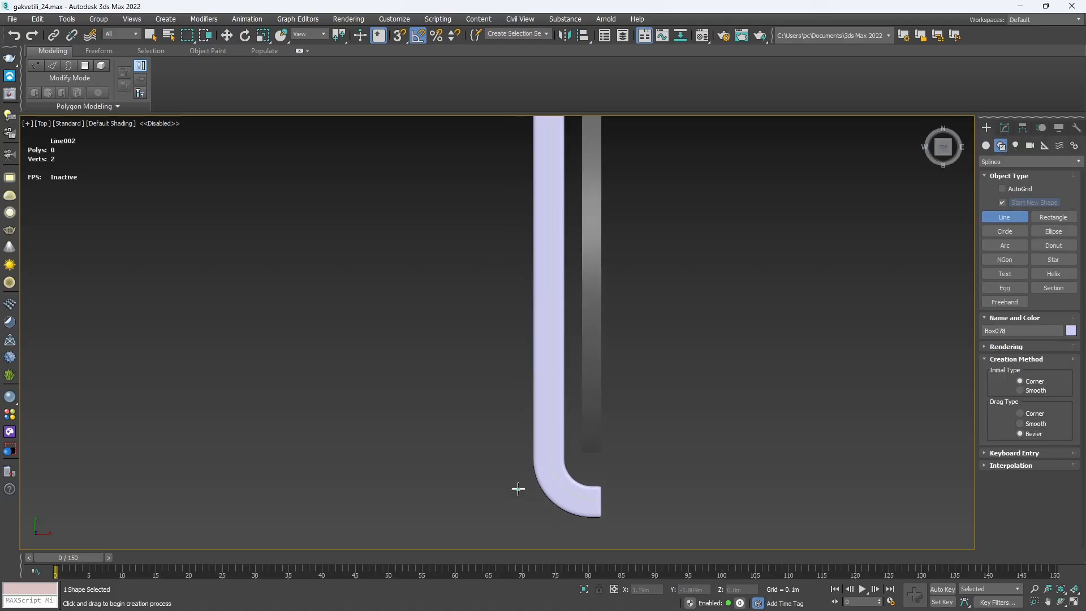
left_click(498, 453)
left_click(496, 425)
left_click(510, 421)
left_click(512, 399)
left_click(511, 385)
left_click(497, 377)
left_click(497, 359)
left_click(509, 354)
left_click(510, 336)
left_click(495, 322)
left_click(495, 306)
left_click(508, 311)
left_click(508, 295)
left_click(495, 281)
left_click(500, 266)
left_click(507, 263)
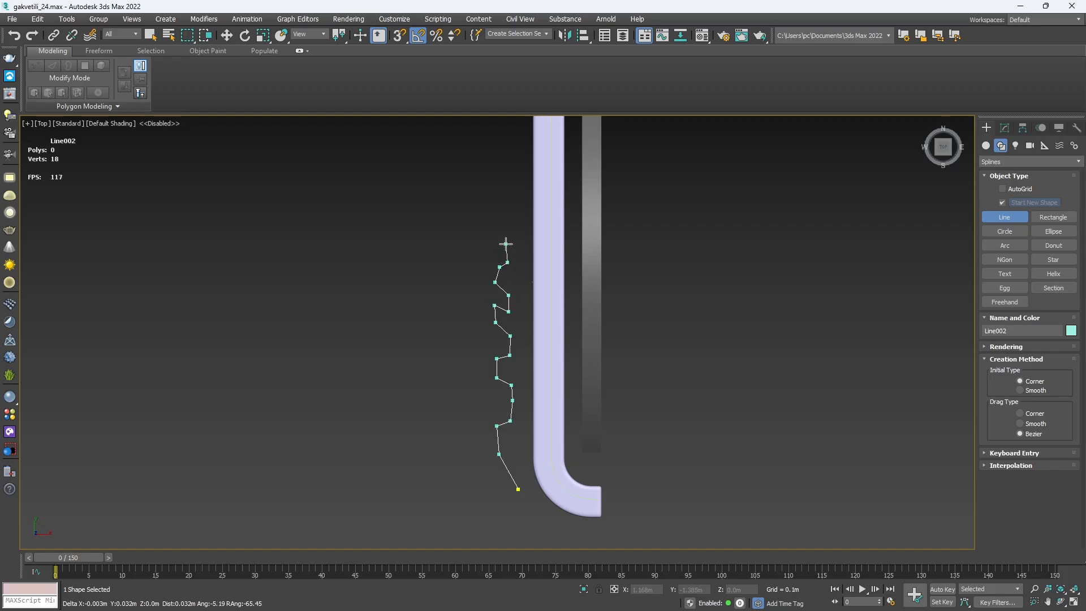
left_click(506, 238)
right_click(507, 243)
Convert the zigzag spline's intermediate vertices to Smooth so that it forms a wavy curve.
scroll(508, 323, "down", 1)
middle_click_drag(497, 327, 475, 323)
scroll(475, 323, "up", 1)
key("w")
left_click(1005, 128)
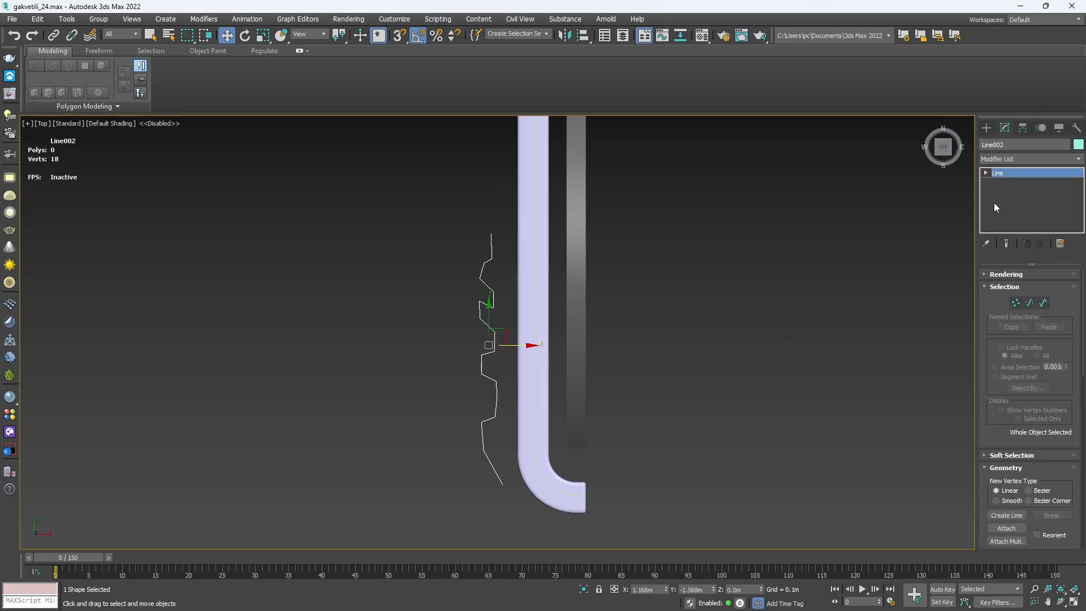
left_click(1016, 303)
left_click_drag(520, 466, 520, 462)
right_click(482, 298)
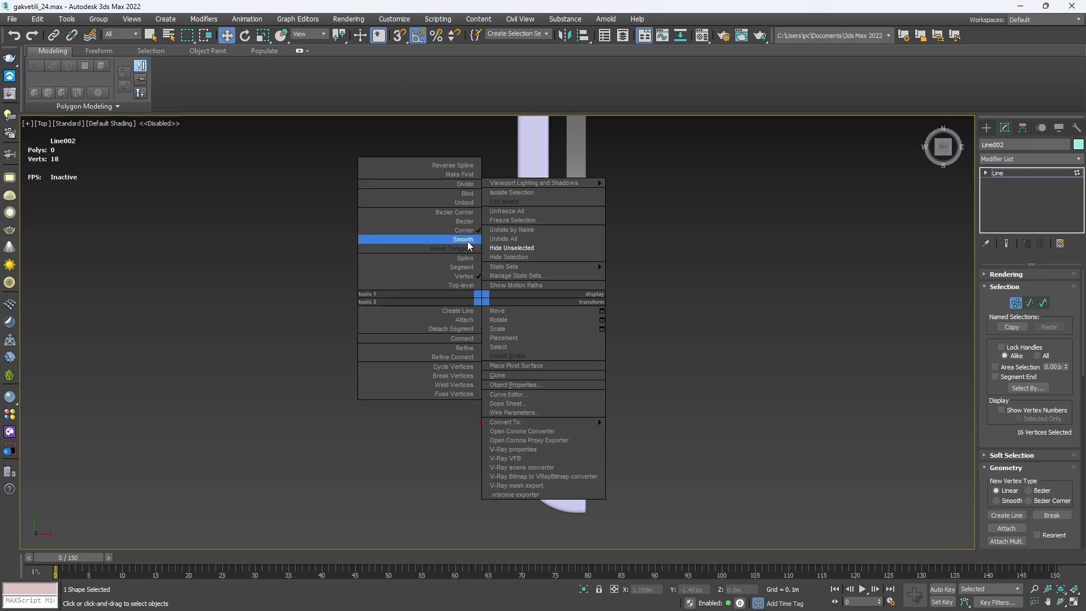
left_click(468, 245)
Delete one surplus vertex from the wavy spline and shift neighbouring vertices near its lower end to even out the waves.
scroll(509, 315, "up", 4)
left_click(513, 313)
left_click_drag(512, 389, 498, 412)
key("Delete")
left_click_drag(518, 358, 516, 380)
left_click(496, 440)
left_click_drag(511, 424, 513, 416)
middle_click_drag(475, 450, 472, 401)
left_click(473, 458)
left_click_drag(496, 460, 509, 459)
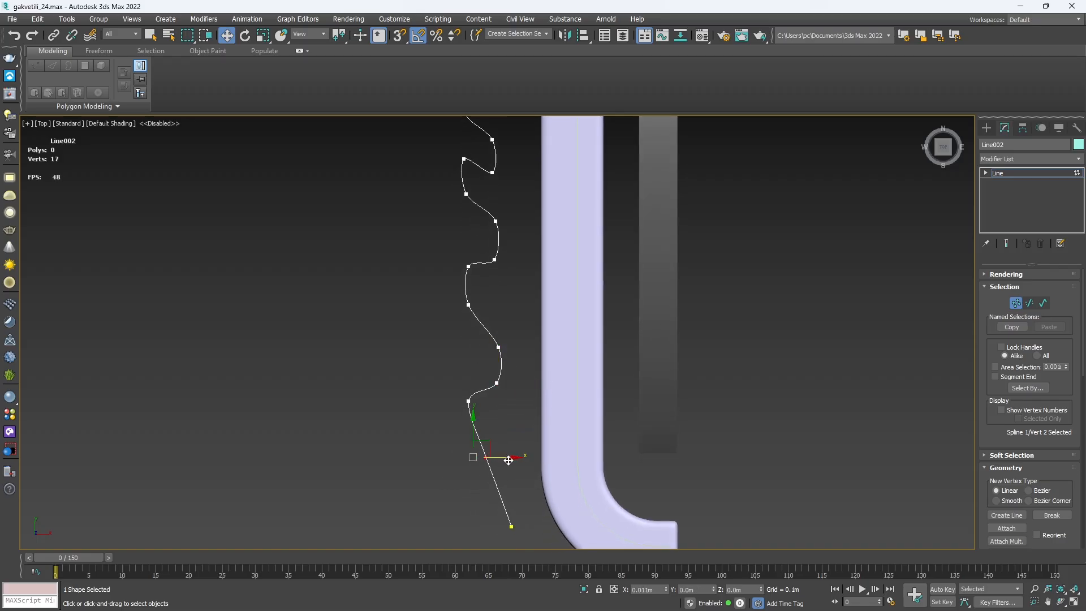
Move the whole wavy spline into the gap between the beam and the frame.
scroll(509, 460, "down", 3)
left_click(500, 504)
left_click(1015, 303)
left_click_drag(506, 308, 569, 282)
Adjust individual vertices of the wavy spline so its folds fit between the beam and the frame, then leave vertex editing.
left_click(1016, 302)
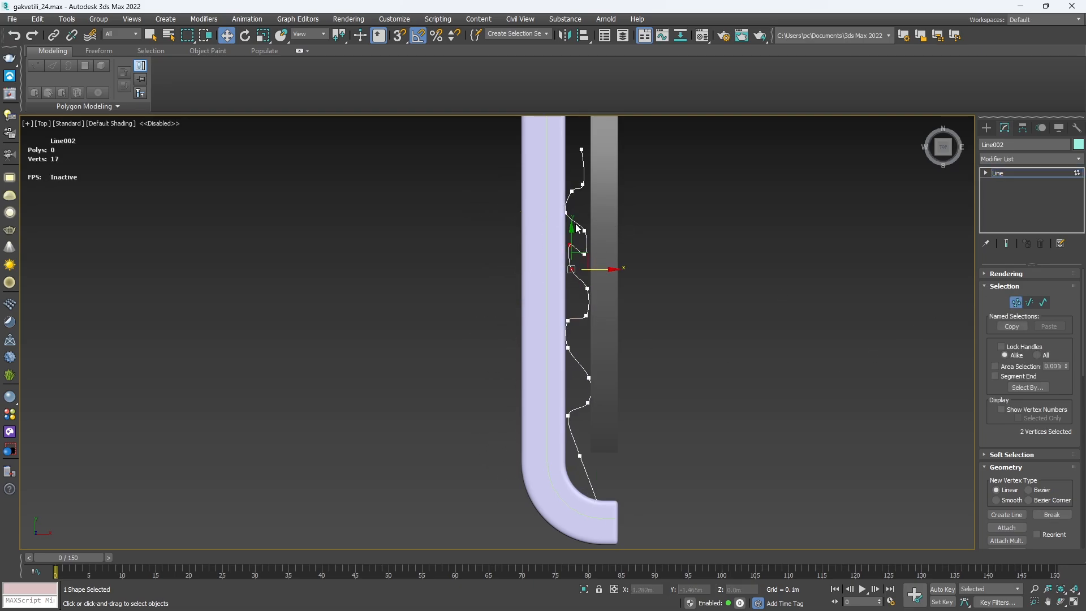
left_click_drag(574, 233, 573, 212)
left_click_drag(581, 417, 579, 417)
left_click_drag(622, 378, 619, 378)
left_click_drag(614, 438, 582, 530)
left_click_drag(613, 492, 577, 464)
left_click(580, 456)
left_click(569, 415)
left_click_drag(580, 406, 580, 406)
middle_click_drag(577, 378, 573, 465)
scroll(574, 299, "up", 2)
mouse_move(590, 191)
left_mouse_down()
mouse_move(571, 268)
mouse_move(591, 204)
left_mouse_up()
left_click(557, 298)
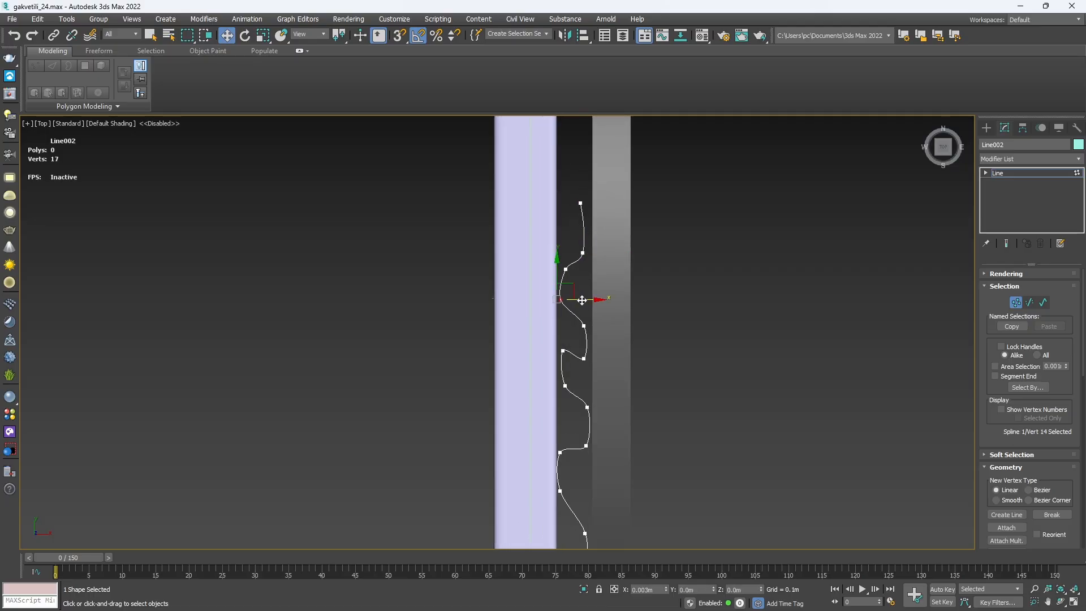
left_click(1016, 302)
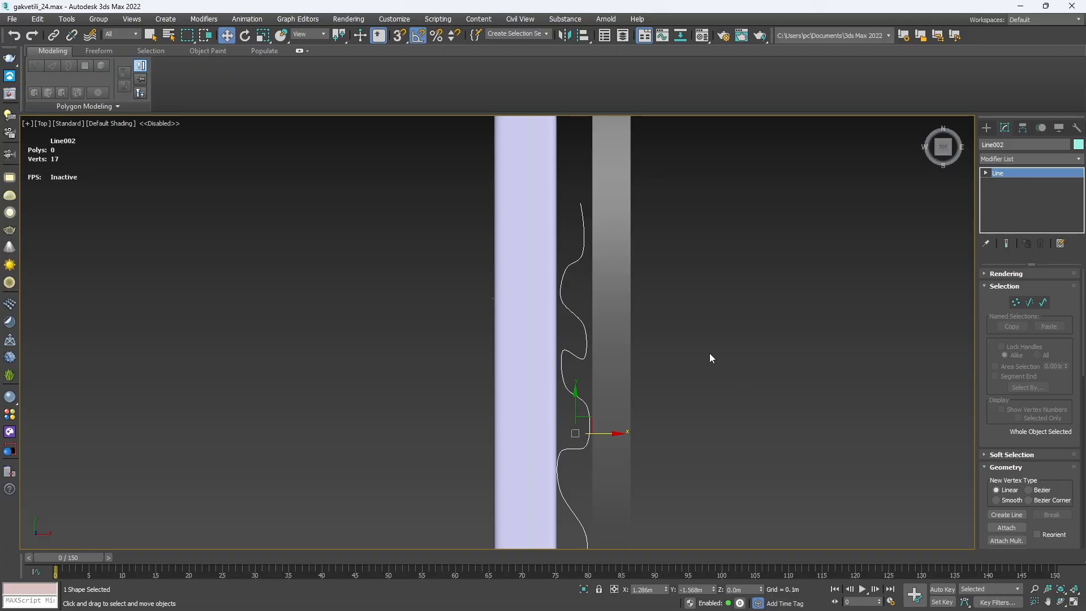
Raise the wavy spline in the Perspective view to about 1.876 m in Z, behind the beam at the frame's top.
key("p")
key("z")
scroll(659, 368, "down", 5)
middle_click_drag(646, 360, 630, 412, "alt")
scroll(720, 327, "down", 4)
left_click_drag(574, 415, 612, 232)
scroll(612, 233, "up", 5)
middle_click_drag(612, 233, 511, 260, "alt")
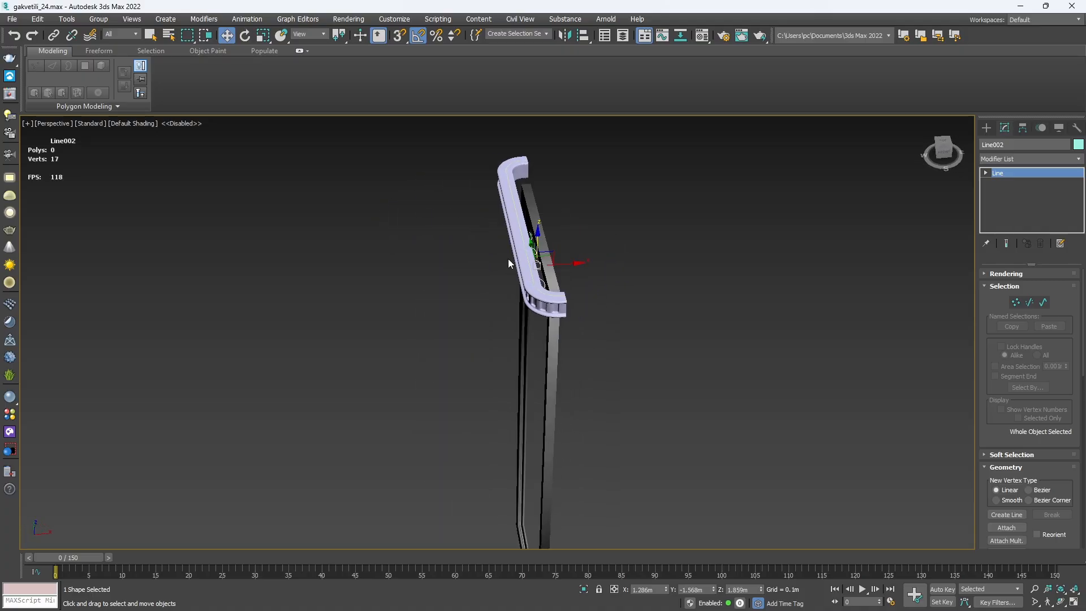
scroll(511, 260, "up", 3)
middle_click_drag(586, 256, 554, 254, "alt")
left_click_drag(556, 248, 556, 243)
middle_click_drag(557, 243, 601, 292, "alt")
Create a tall plane about 1.809 m by 0.513 m beside the frame in the Left view, with 6 length and 60 width segments.
key("l")
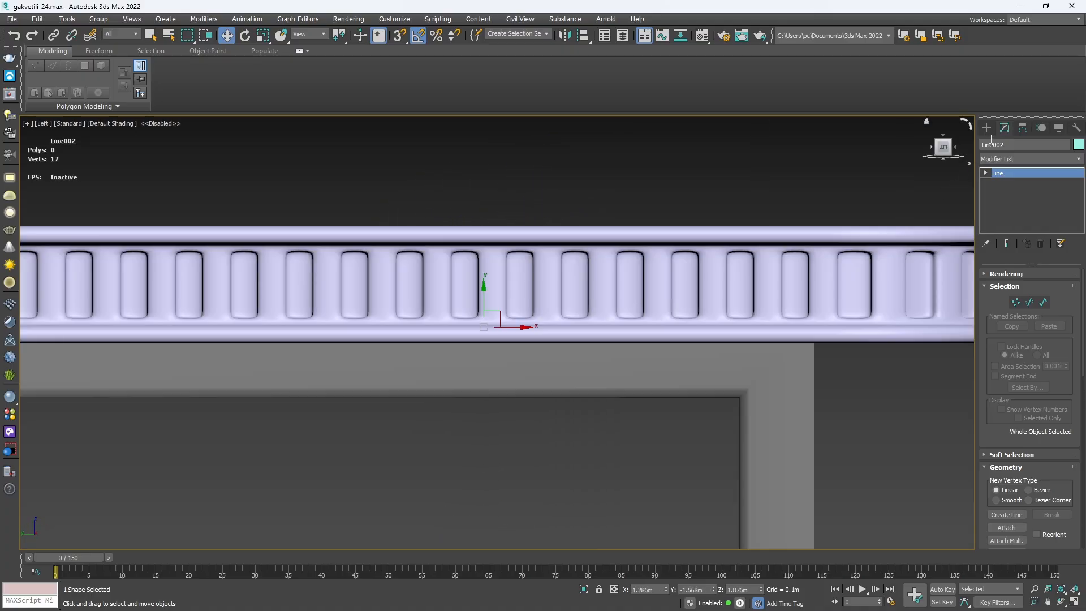
left_click(986, 127)
scroll(701, 294, "down", 3)
scroll(758, 282, "down", 3)
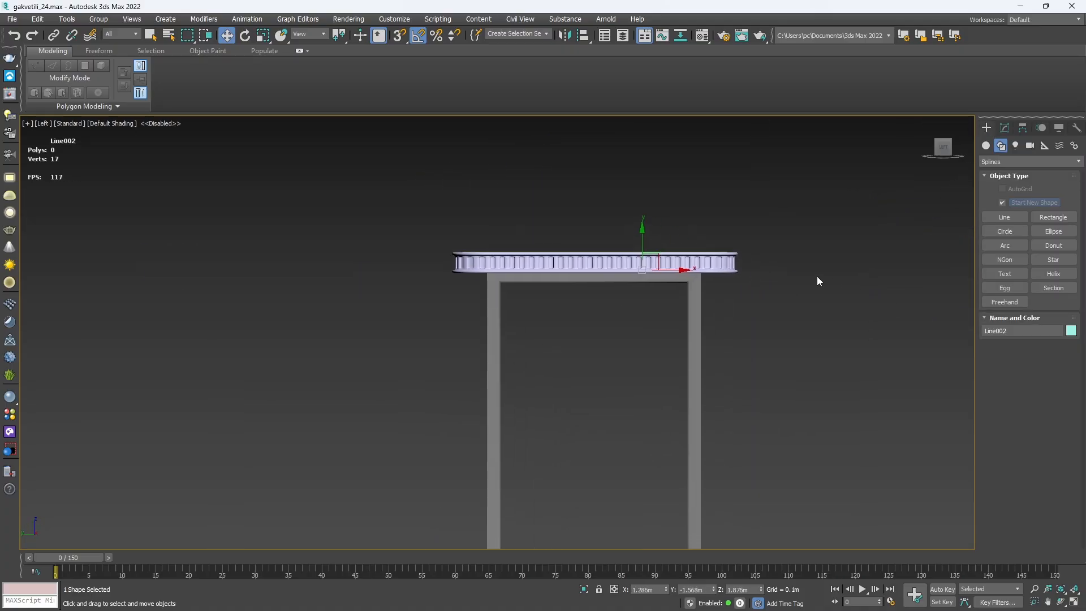
left_click(986, 146)
left_click(1053, 263)
scroll(722, 277, "down", 4)
middle_click_drag(773, 297, 679, 257)
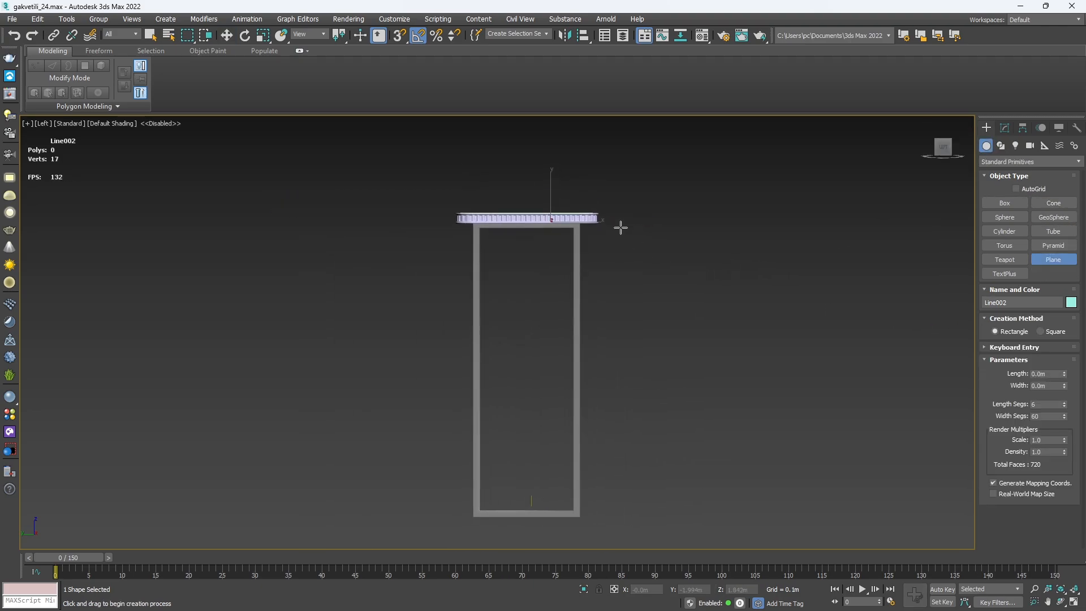
left_click_drag(618, 215, 703, 509)
key("w")
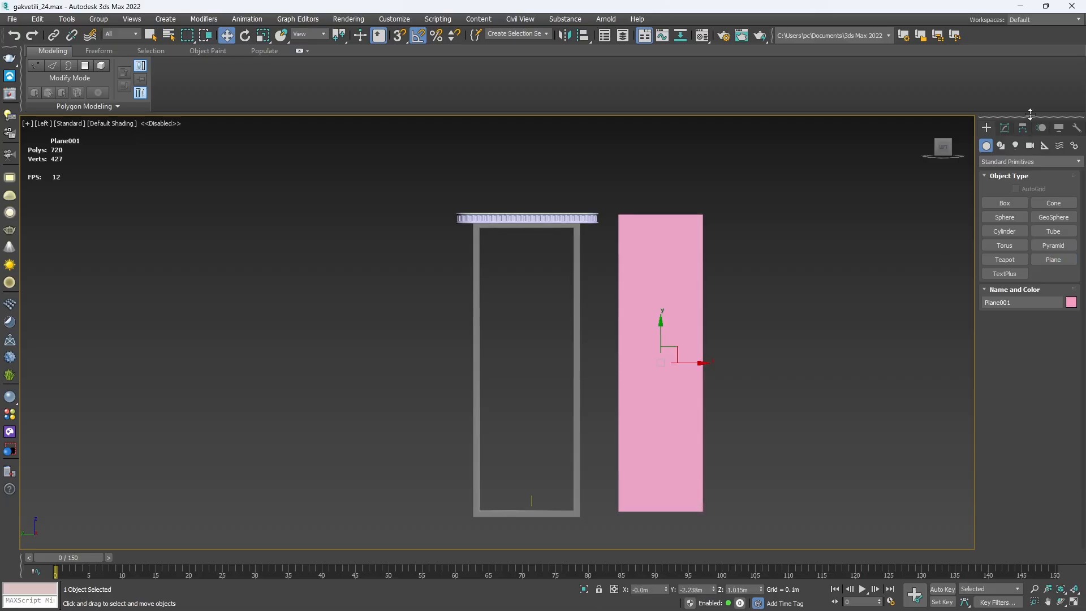
Check the plane's segment settings and show edged faces to inspect its subdivision.
left_click(1005, 128)
double_click(1047, 333)
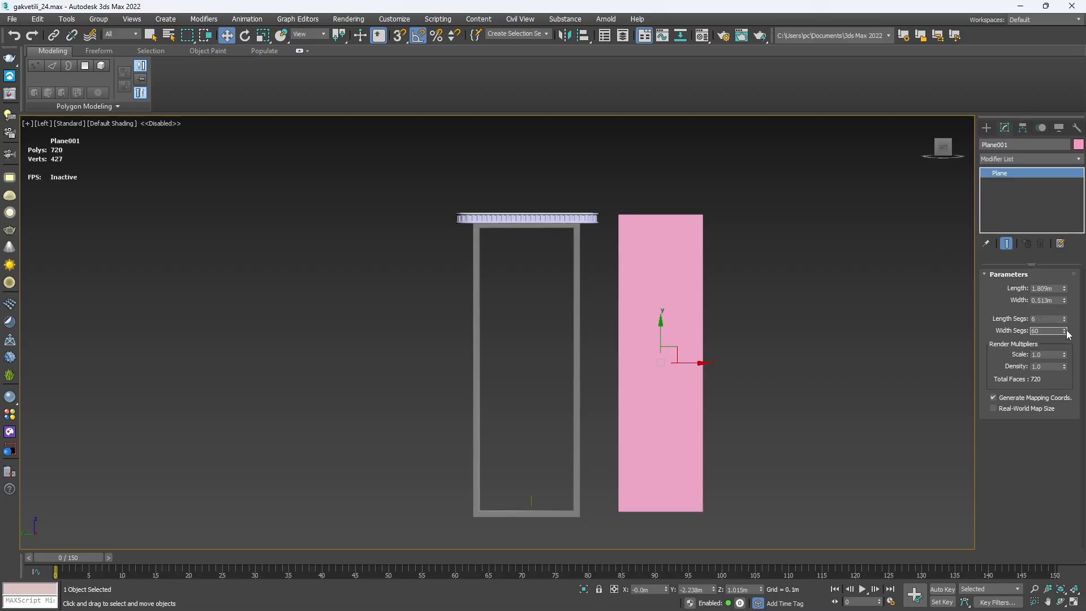
middle_click_drag(699, 370, 696, 377)
key("F4")
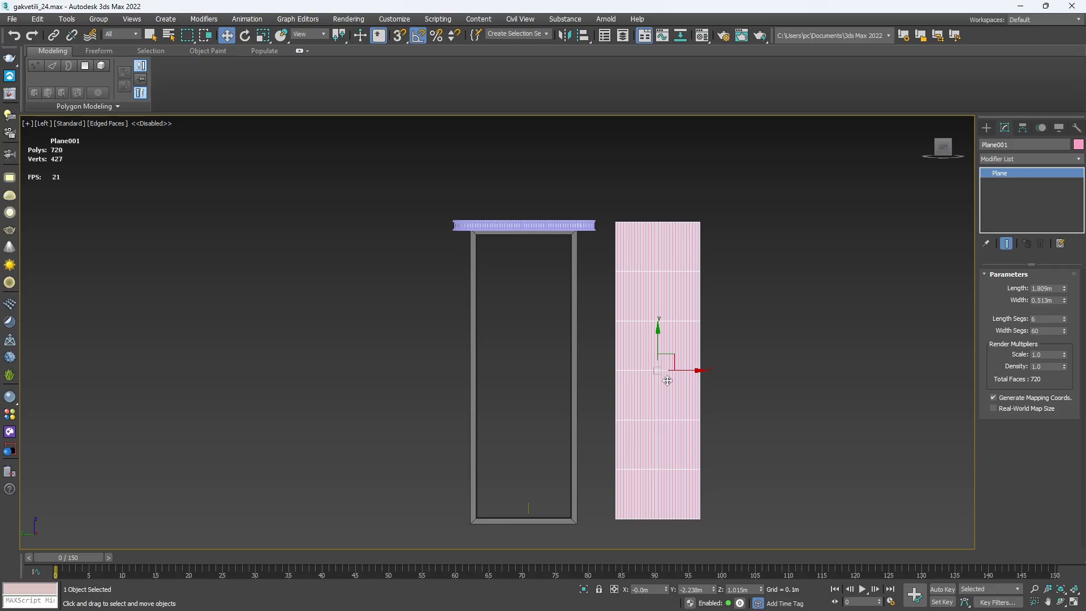
Isolate the frame, the wavy spline and the plane in the Perspective view.
key("p")
middle_click_drag(624, 363, 577, 377, "alt")
scroll(577, 378, "up", 3)
left_click(570, 369)
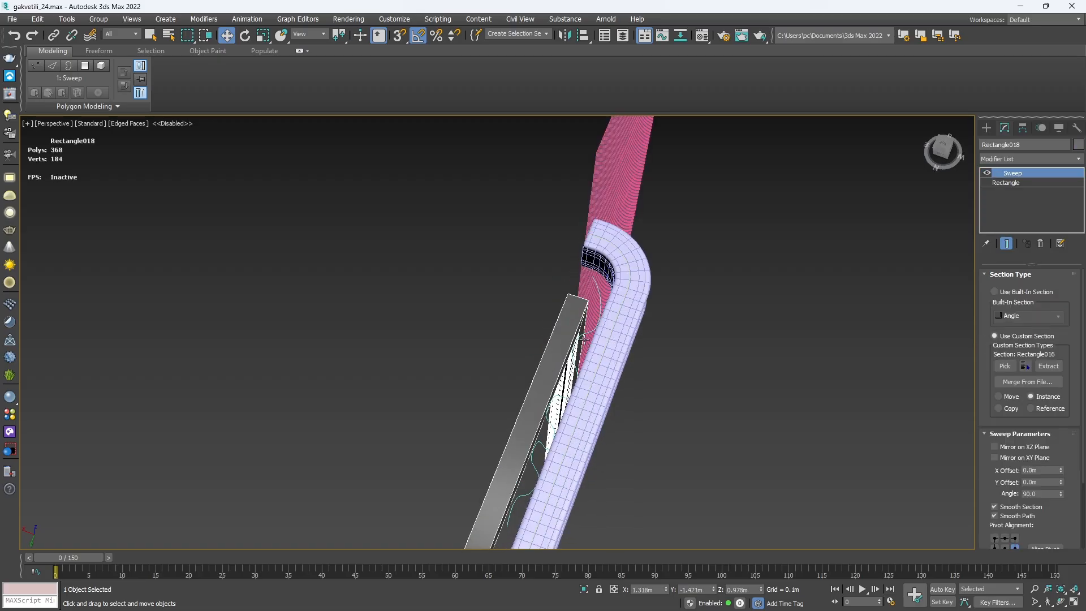
left_click(585, 335, "ctrl")
left_click(614, 201, "ctrl")
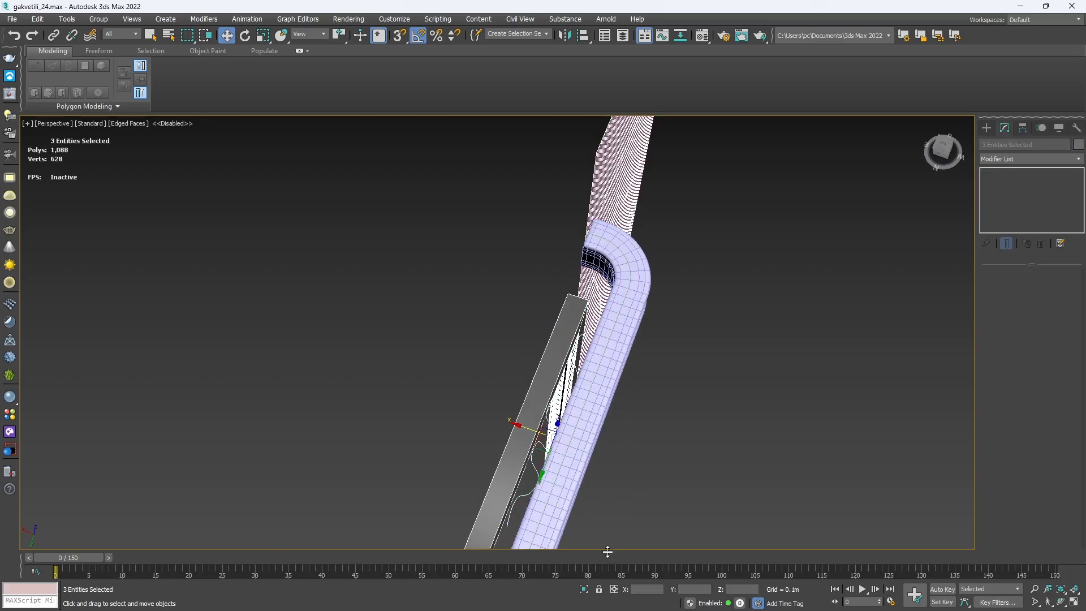
left_click(583, 590)
scroll(577, 323, "down", 5)
middle_click_drag(571, 316, 547, 233, "alt")
scroll(547, 233, "up", 5)
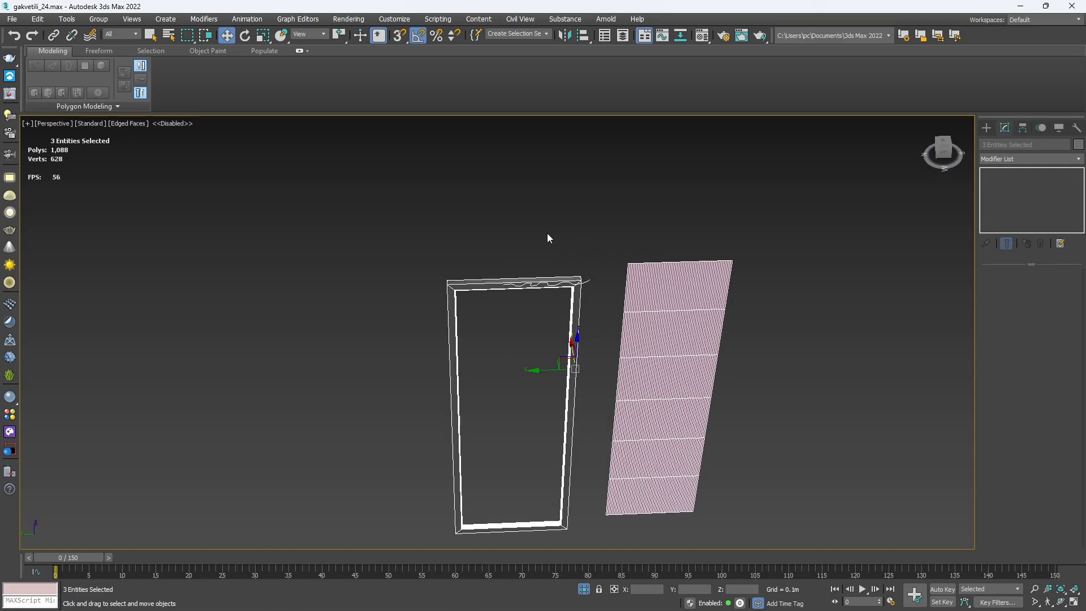
Apply an object-space Path Deform modifier to the plane and assign the wavy spline as its path.
left_click(547, 233)
scroll(593, 311, "up", 3)
left_click(711, 289)
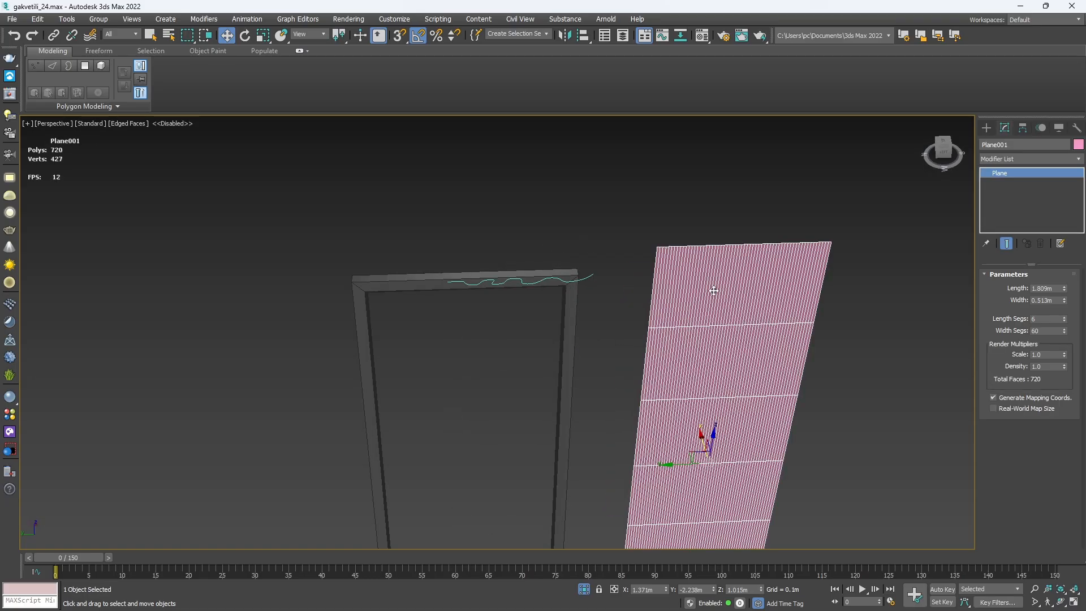
left_click(1058, 160)
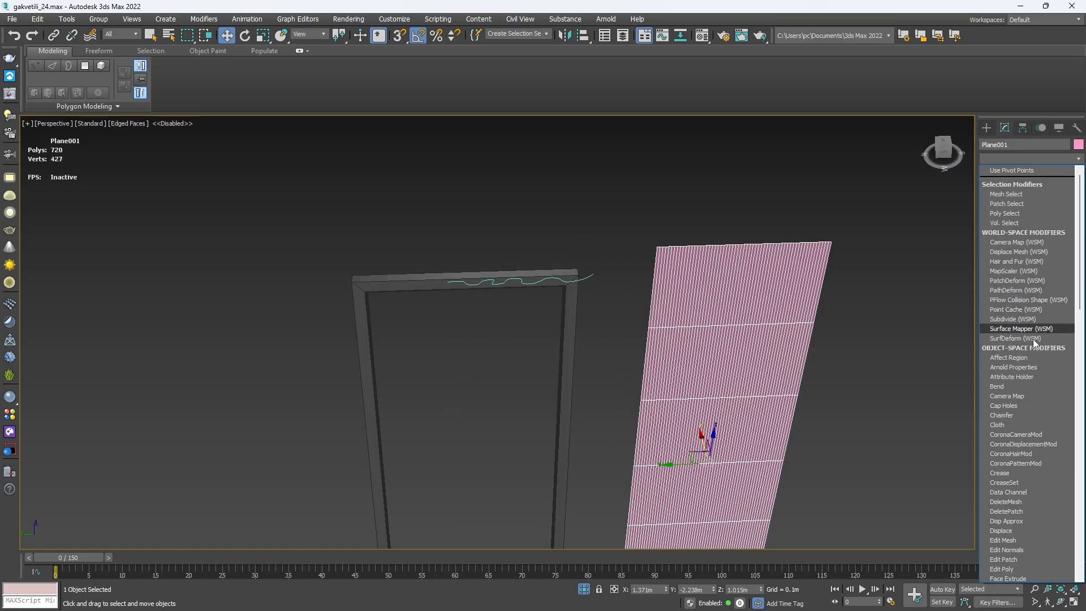
key("p")
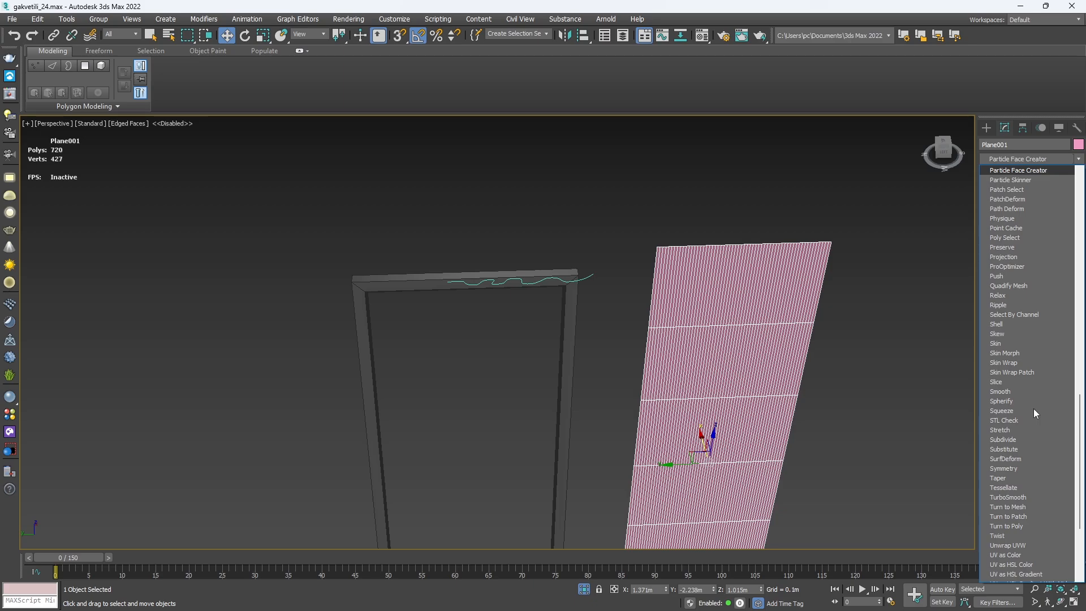
left_click(1020, 210)
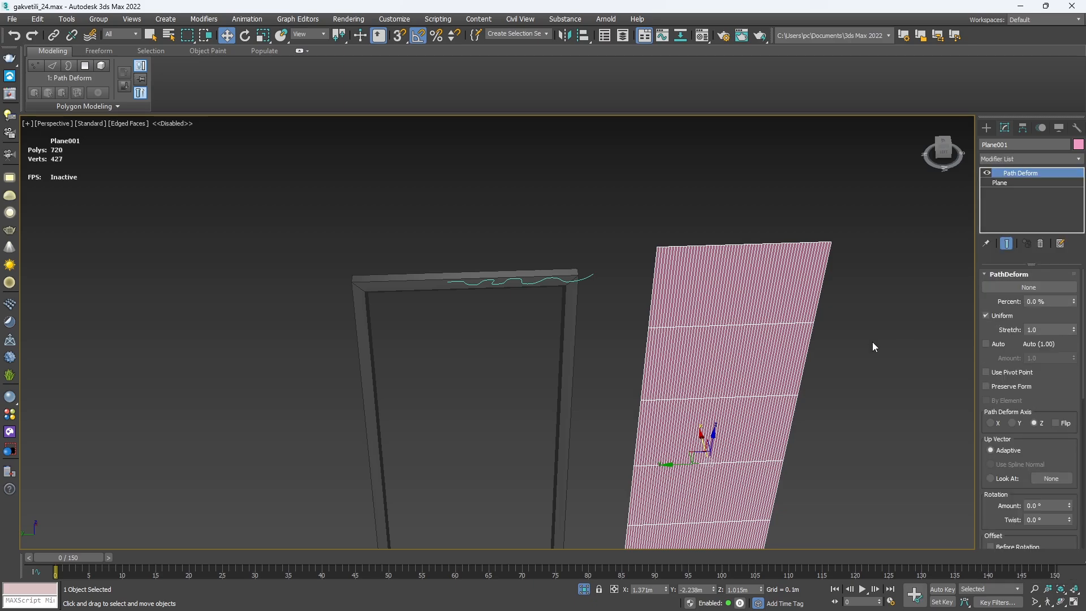
left_click(1018, 288)
scroll(608, 282, "up", 3)
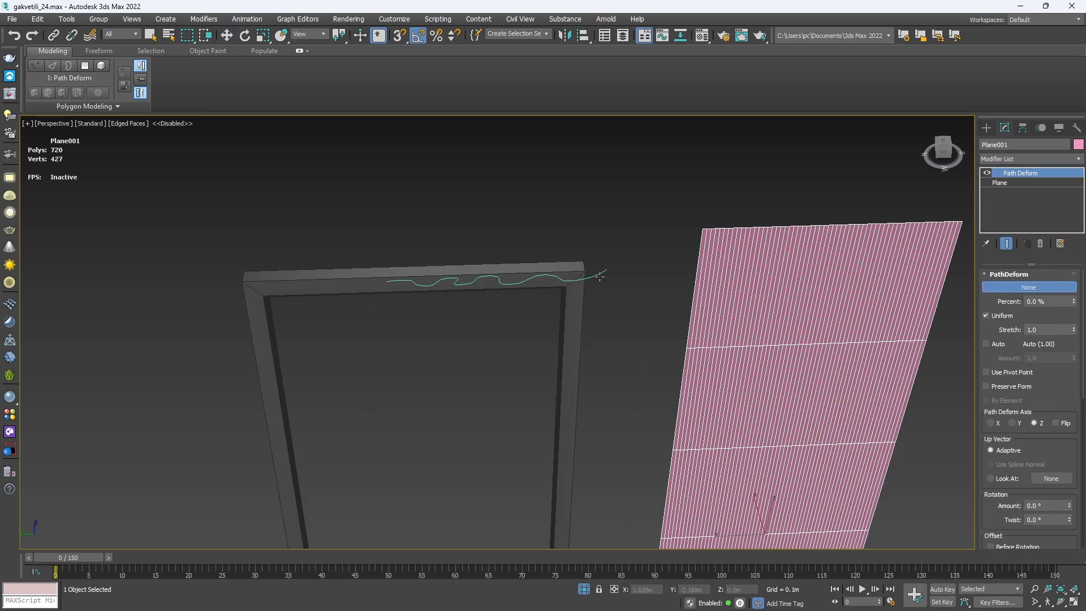
left_click(597, 277)
scroll(596, 294, "up", 2)
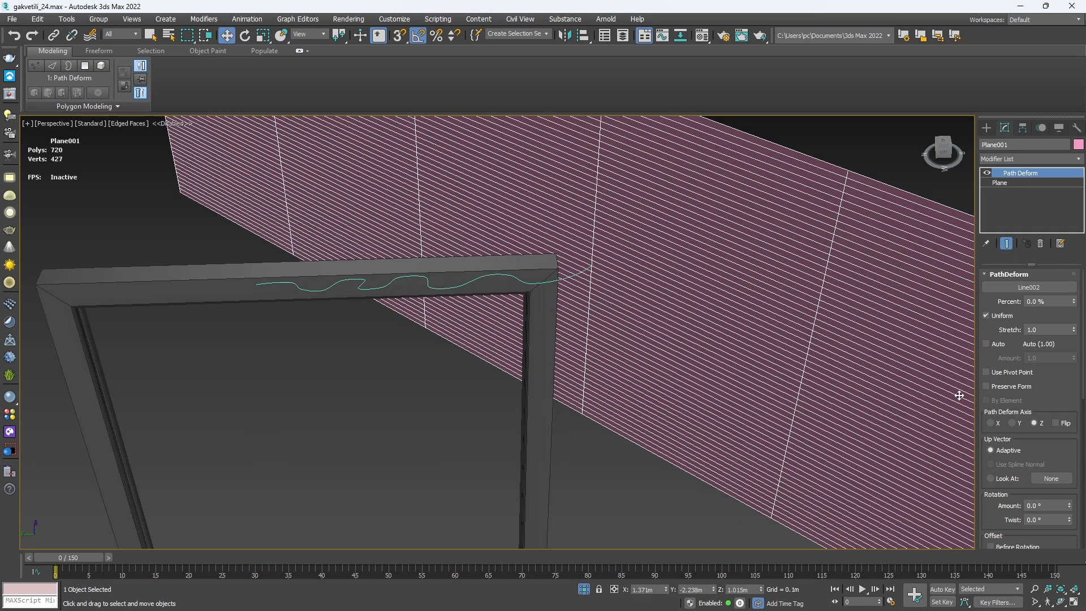
Set the plane's Path Deform axis to X and inspect the resulting curtain folds.
left_click(990, 423)
middle_click_drag(553, 322, 592, 342)
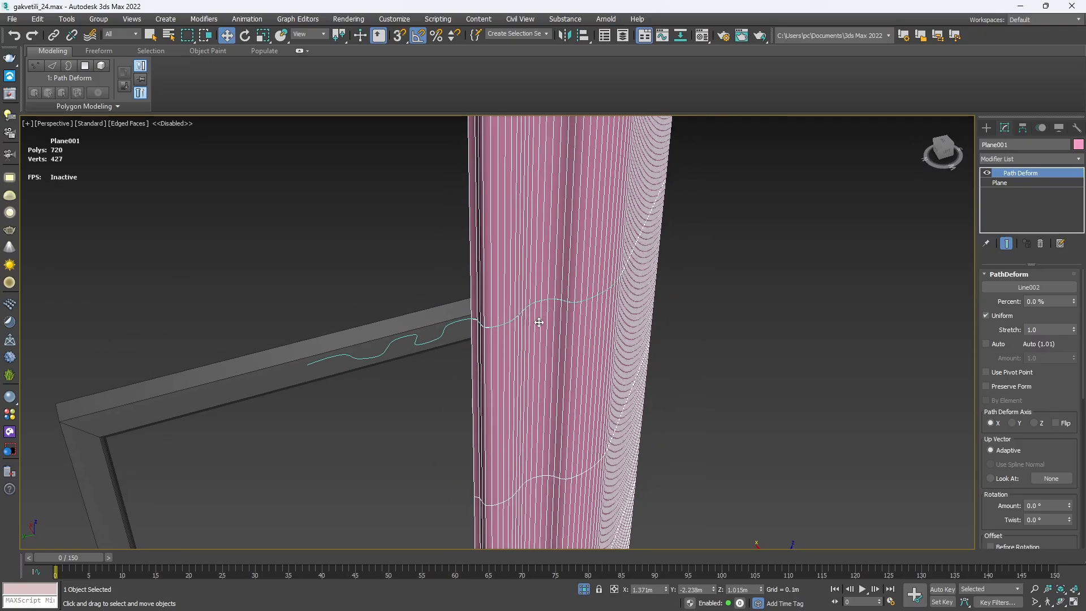
scroll(502, 324, "up", 5)
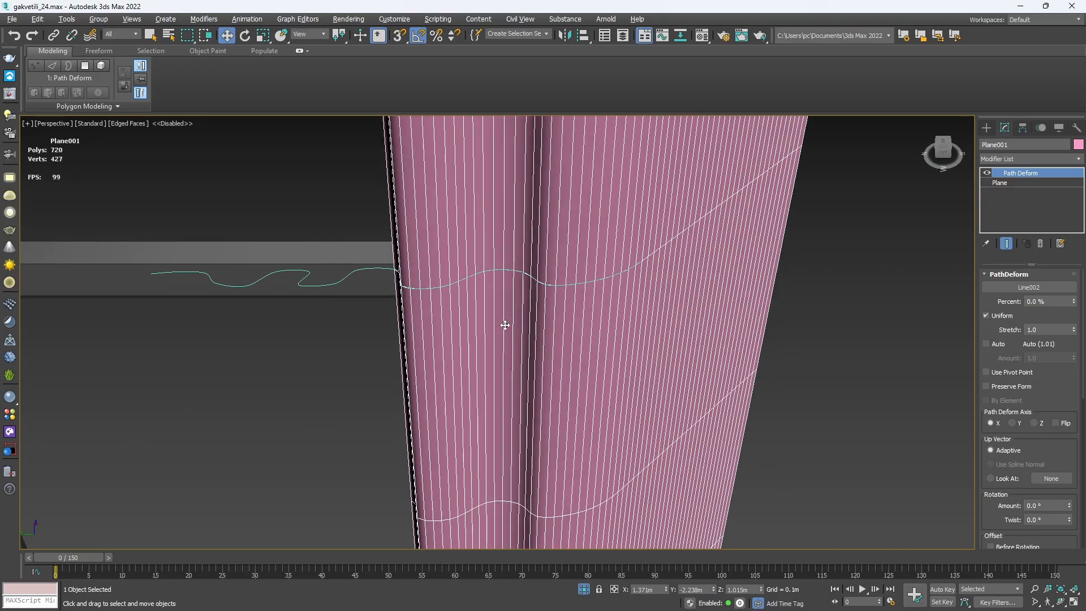
Set the plane's Path Deform Percent to 50% and inspect how the folds follow the wavy spline.
left_click_drag(1074, 302, 1050, 57)
left_click_drag(1059, 304, 983, 294)
type("5")
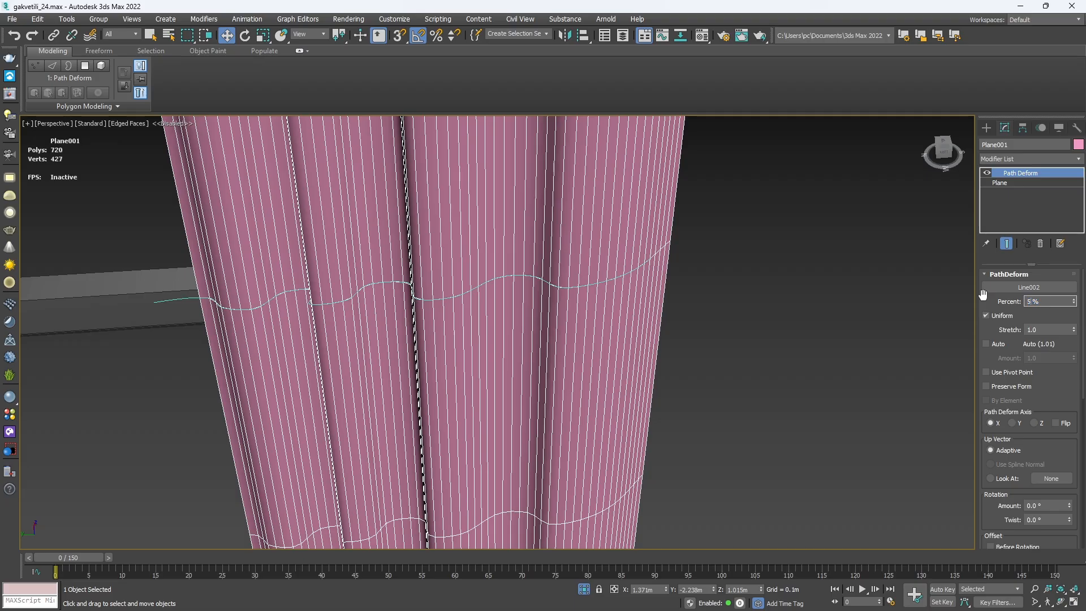
type("0")
key("Return")
middle_click_drag(503, 320, 569, 287)
scroll(302, 331, "up", 3)
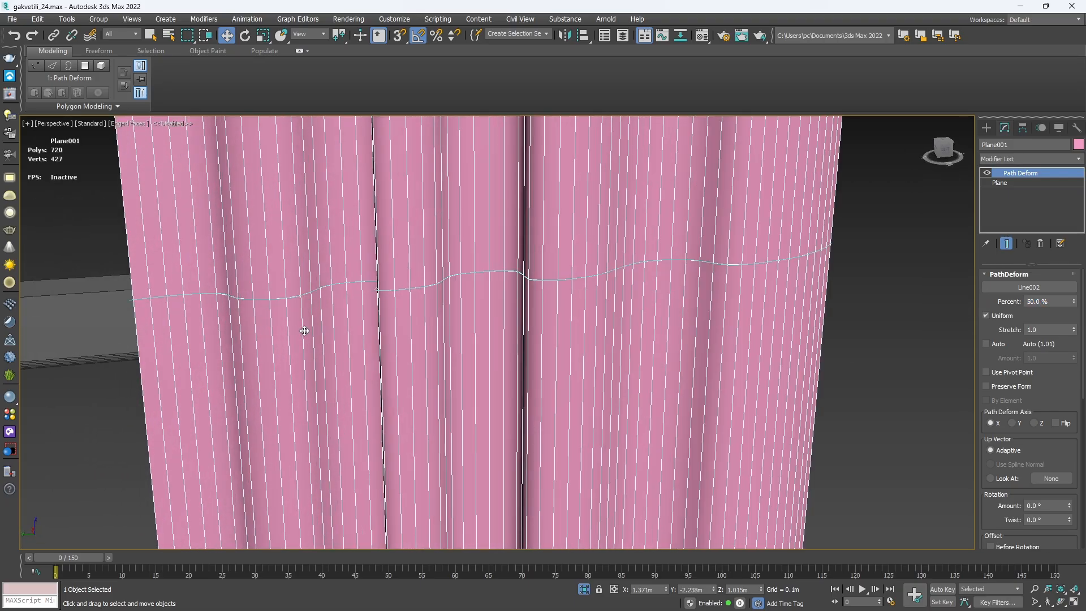
middle_click_drag(302, 331, 301, 337, "alt")
scroll(131, 310, "up", 3)
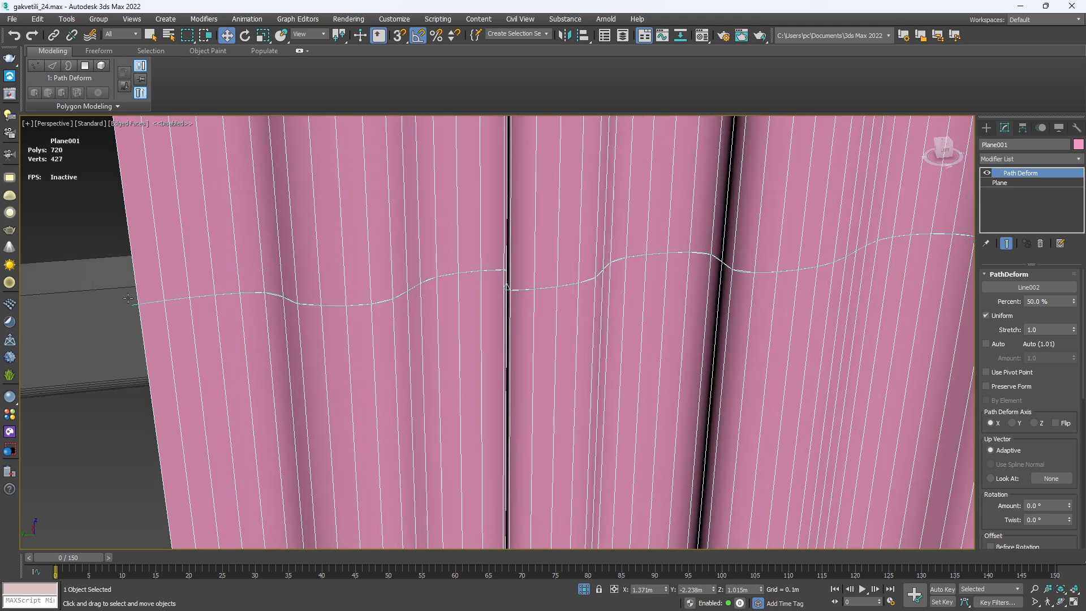
middle_click_drag(623, 299, 497, 330)
scroll(497, 330, "down", 3)
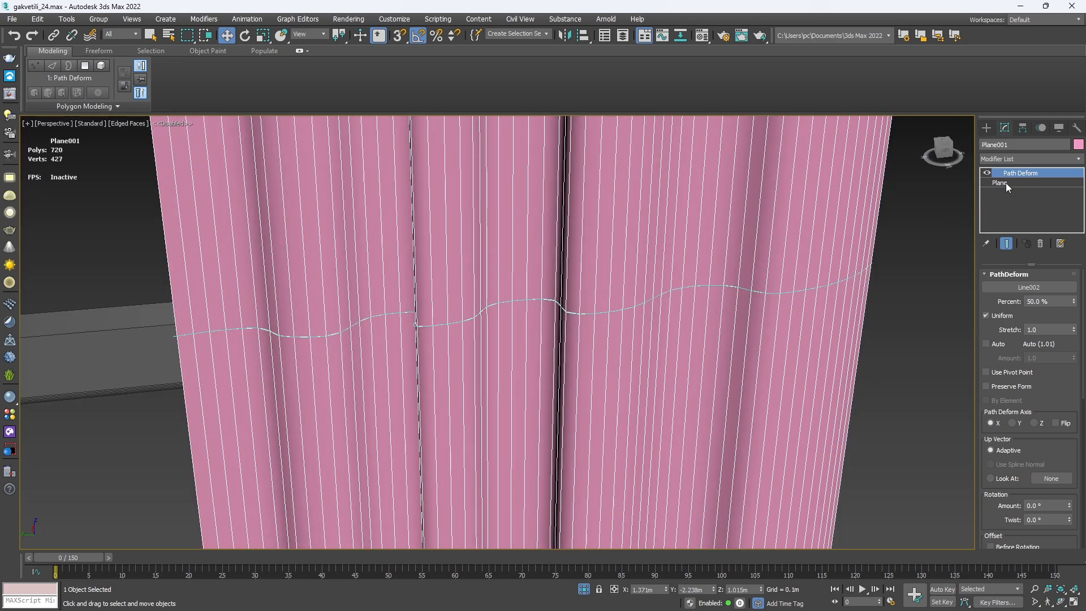
Adjust the base plane's width to about 0.521 m and try 15 width segments on the folds.
left_click(1004, 183)
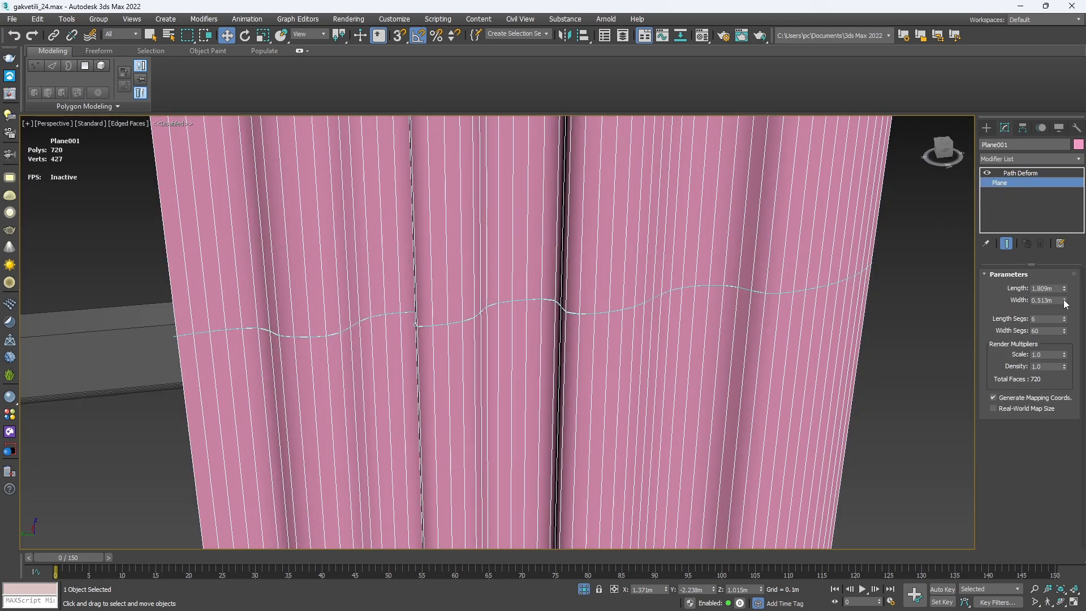
mouse_move(1064, 289)
left_mouse_down()
mouse_move(1060, 315)
mouse_move(1072, 280)
left_mouse_up()
left_click_drag(1066, 332, 1063, 359)
middle_click_drag(836, 432, 619, 375, "alt")
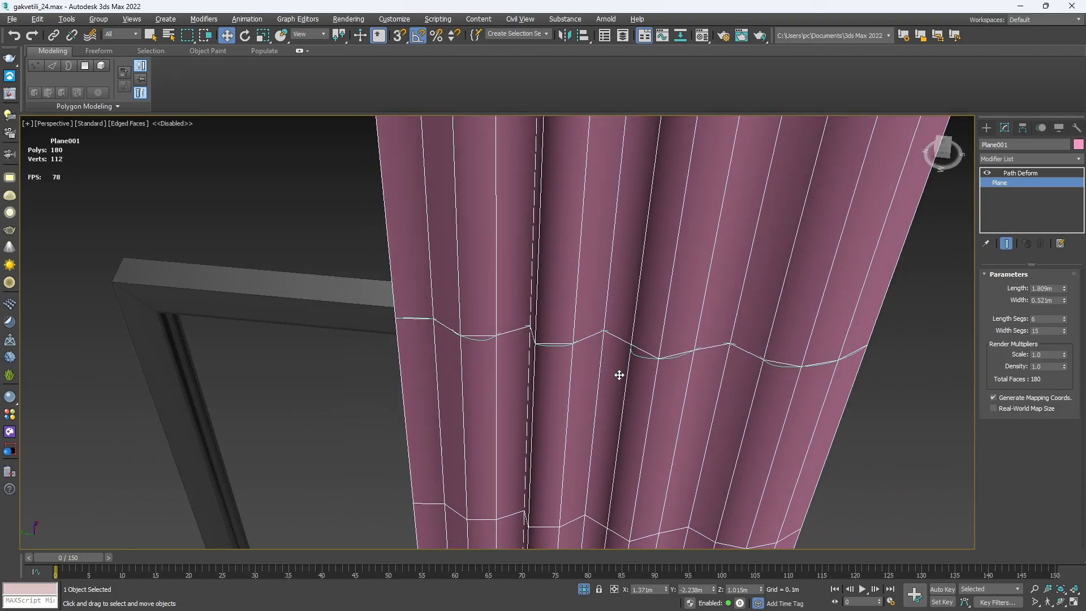
Set the base plane's width segments to 60 and return to its Path Deform modifier.
double_click(1033, 330)
type("60")
key("Return")
middle_click_drag(714, 362, 656, 343, "alt")
left_click(1016, 173)
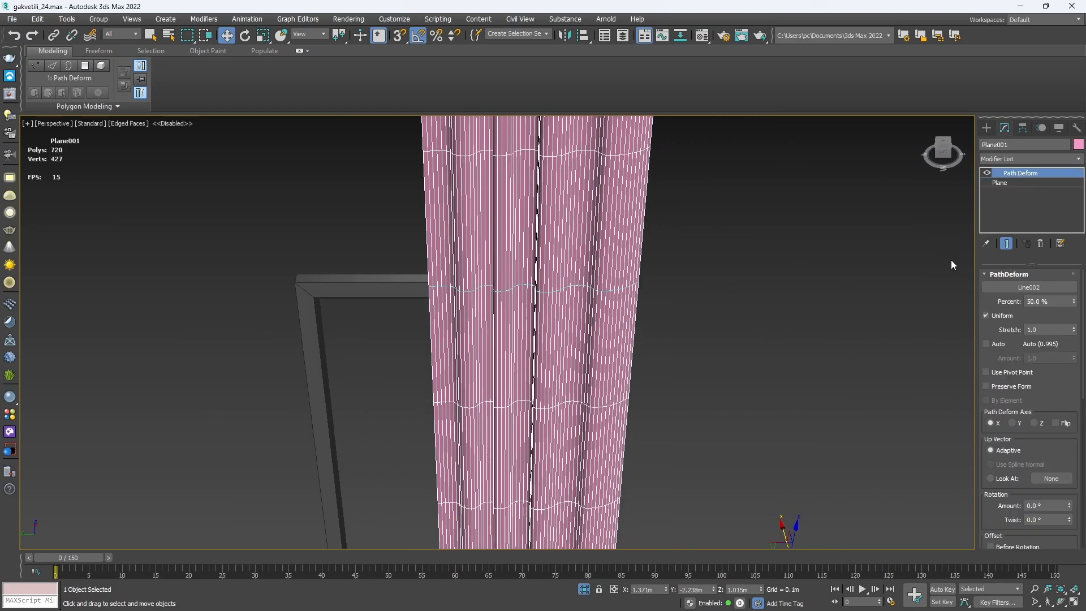
Try to lower the curtain along Z with the Move tool, and undo the move.
scroll(1059, 392, "down", 5)
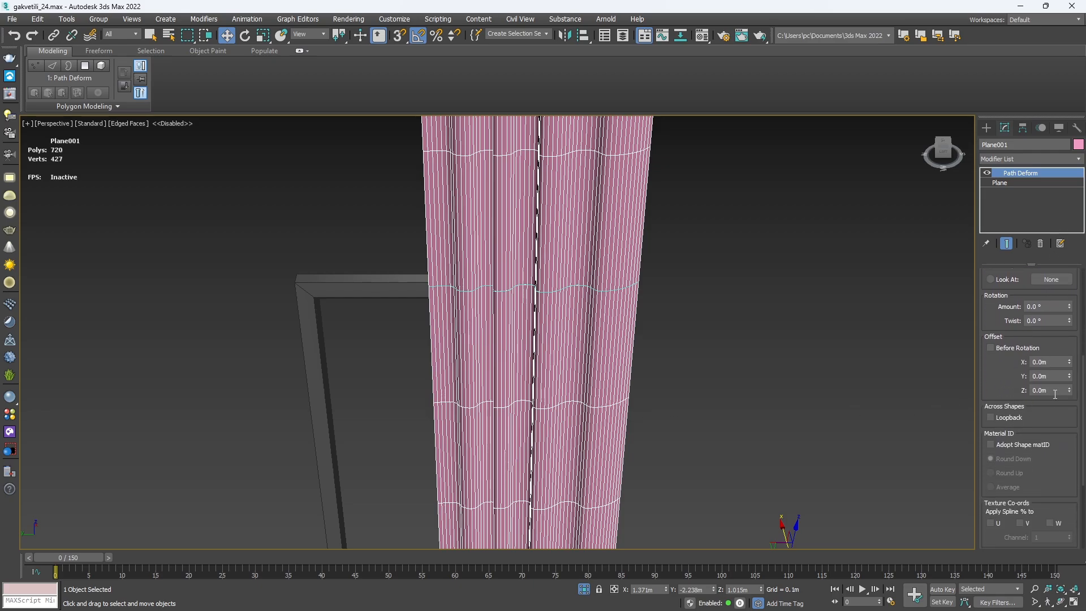
middle_click_drag(602, 376, 588, 371)
left_click(687, 359)
scroll(497, 323, "down", 2)
left_click(495, 322)
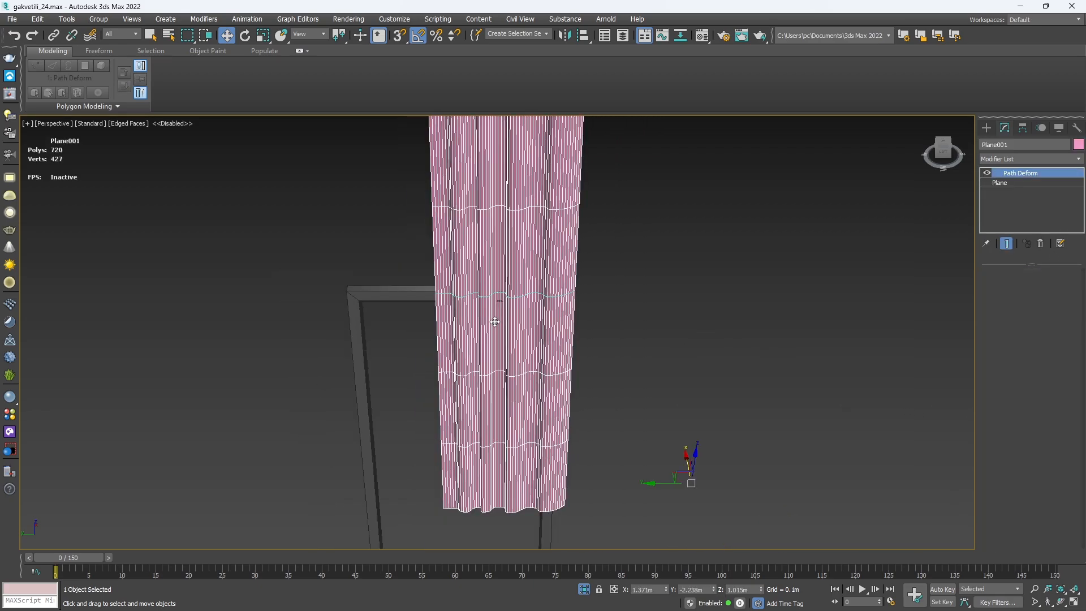
middle_click_drag(495, 322, 550, 339, "alt")
left_click_drag(615, 382, 620, 501)
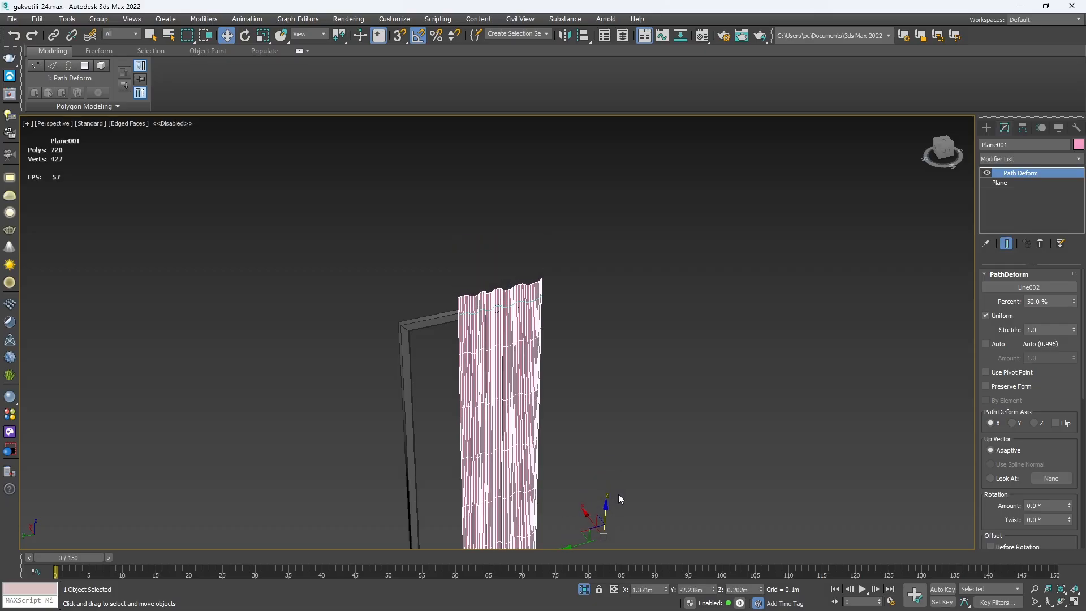
key("ctrl+z")
key("ctrl+z")
Lower the curtain to the top of the frame with a Path Deform Y offset of about -0.891 m.
left_click(536, 353)
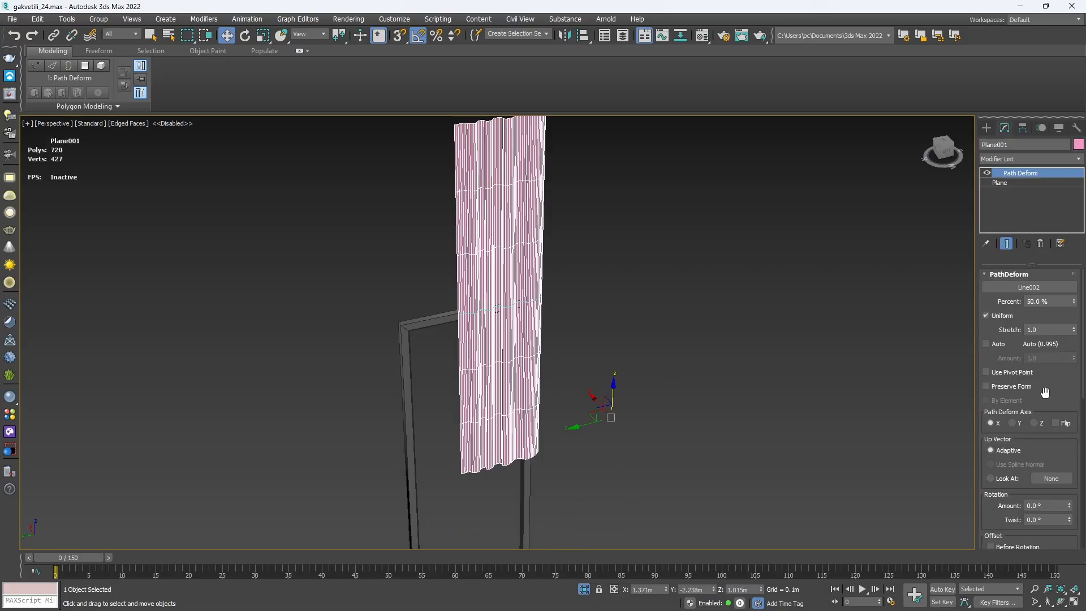
scroll(1044, 392, "down", 5)
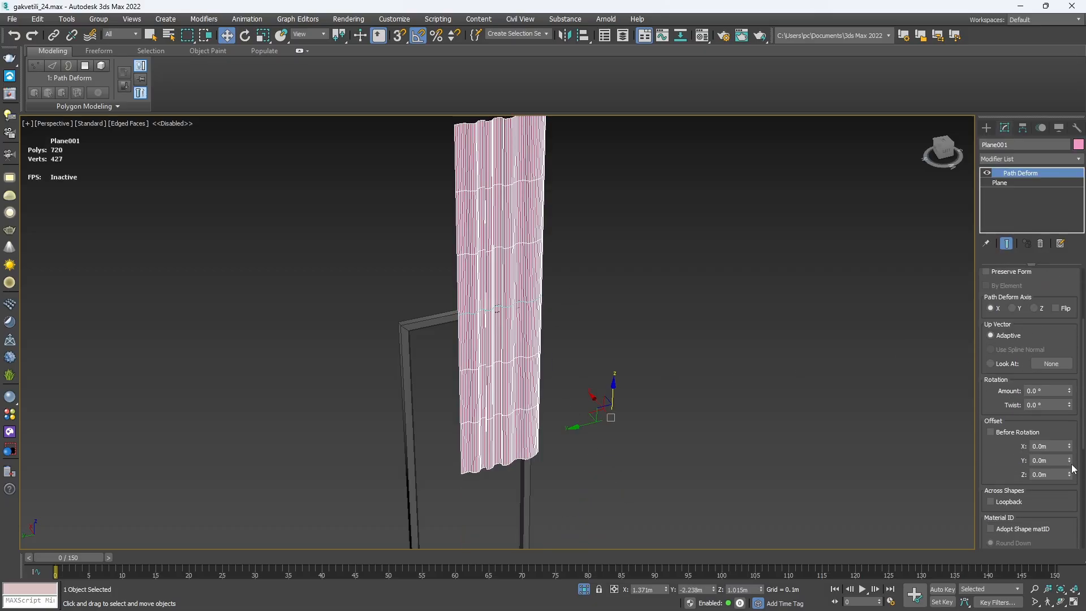
left_click_drag(1069, 462, 981, 365)
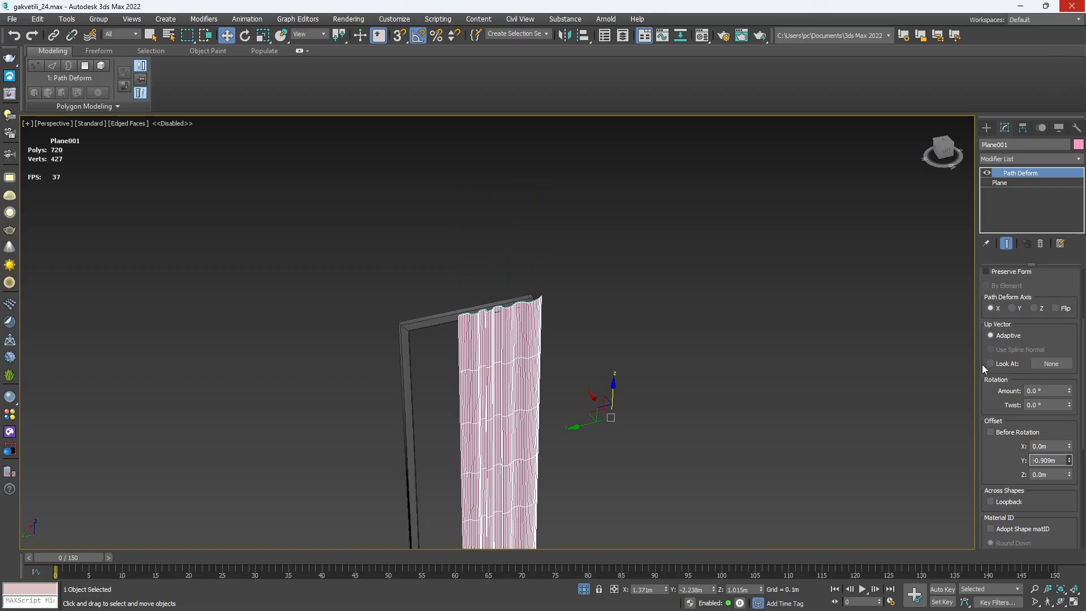
scroll(494, 329, "up", 5)
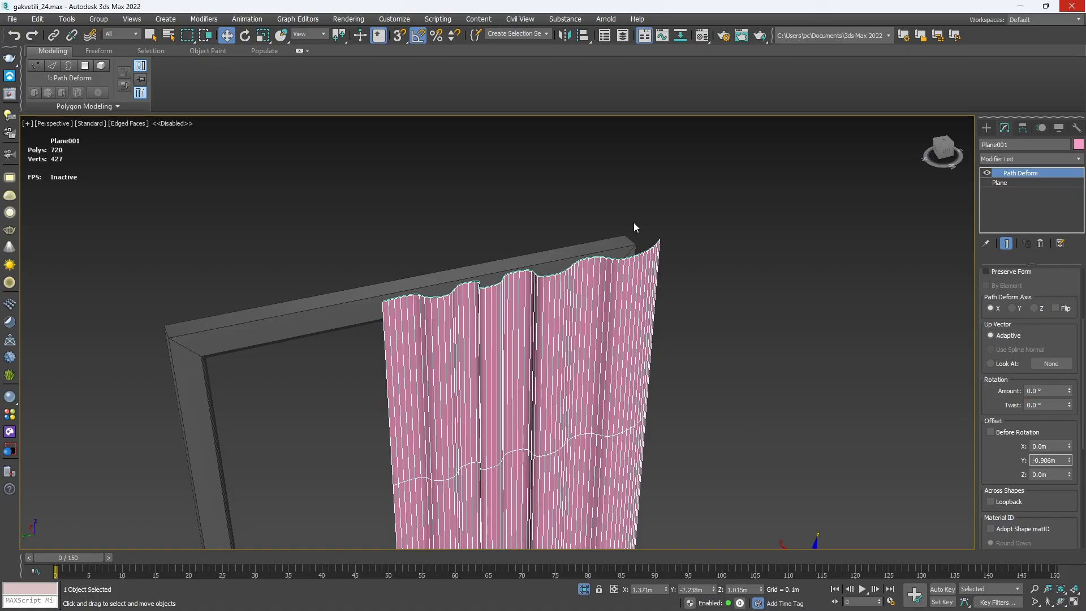
left_click_drag(994, 399, 1000, 384)
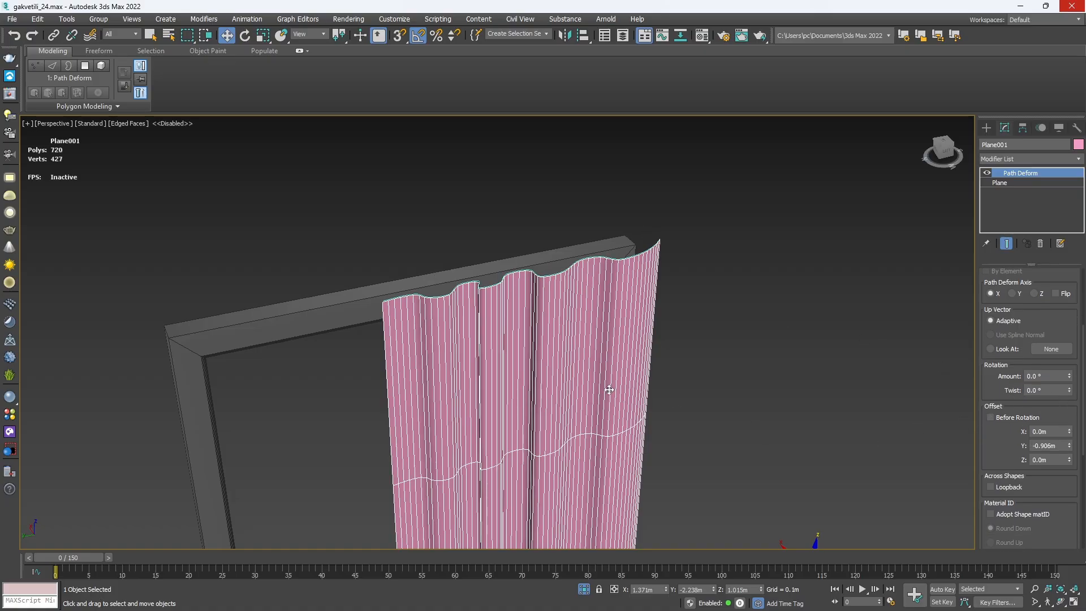
scroll(604, 388, "down", 7)
middle_click_drag(604, 361, 603, 332, "alt")
scroll(605, 334, "up", 4)
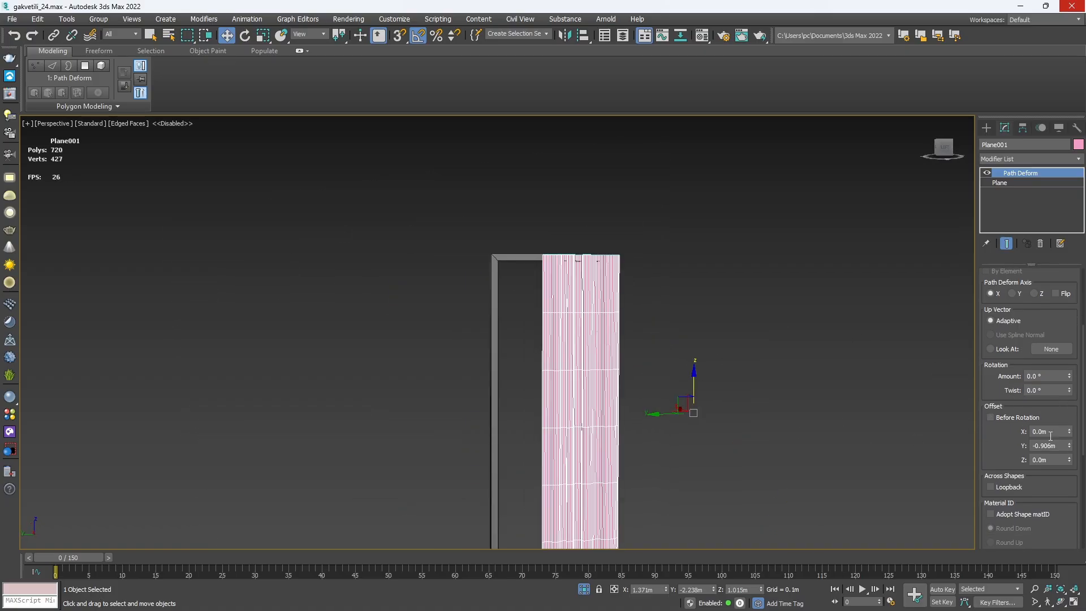
middle_click_drag(667, 396, 673, 356)
left_click_drag(1070, 445, 1070, 436)
middle_click_drag(729, 429, 710, 313)
scroll(529, 436, "up", 3)
scroll(568, 468, "down", 6)
middle_click_drag(569, 474, 579, 266, "alt")
Turn off edged faces and examine the curtain's upper edge against the frame.
key("F4")
mouse_move(565, 305)
middle_mouse_down("alt")
mouse_move(717, 303)
mouse_move(756, 286)
mouse_move(659, 303)
middle_mouse_up("alt")
scroll(580, 270, "up", 2)
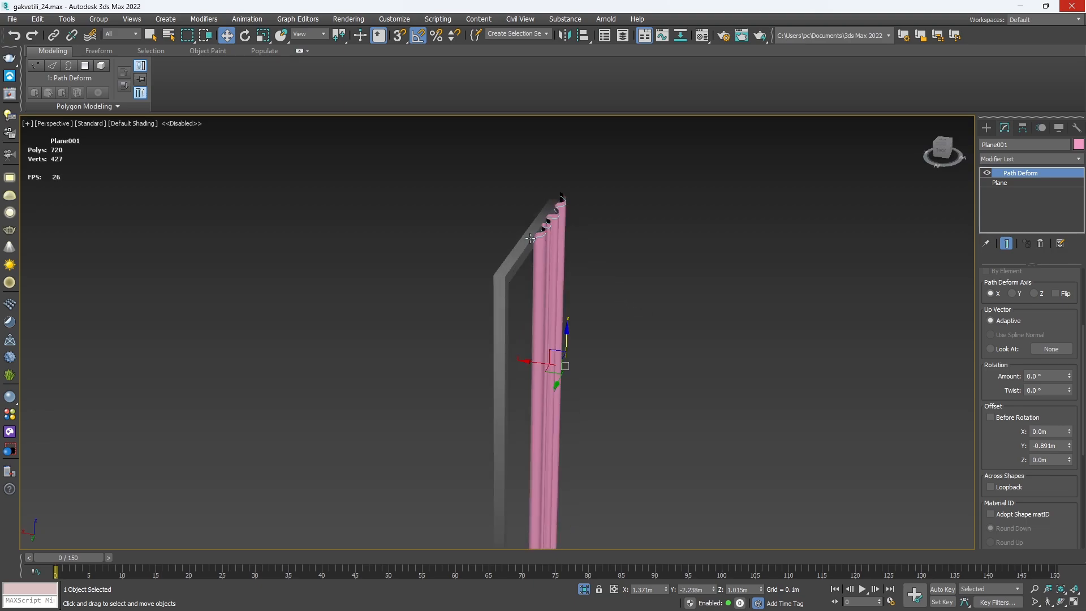
scroll(530, 269, "up", 1)
middle_click_drag(529, 243, 529, 287)
scroll(530, 286, "up", 2)
Thicken the curtain with a Shell modifier using an outer amount of 0.003 m.
left_click(1077, 162)
key("s")
key("h")
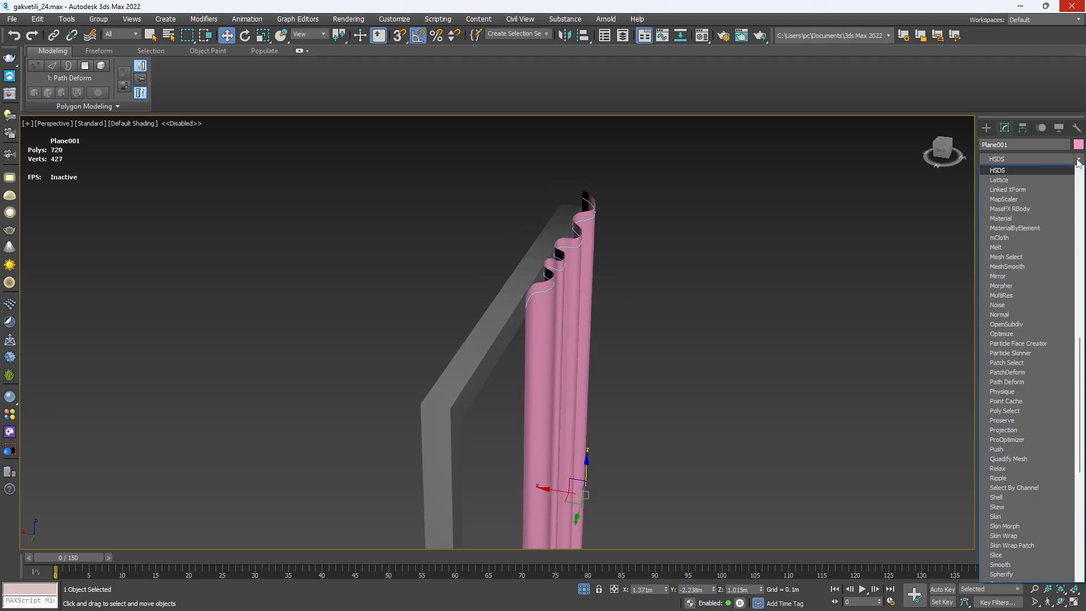
key("s")
key("s")
left_click(1002, 188)
scroll(544, 284, "up", 3)
scroll(544, 285, "up", 4)
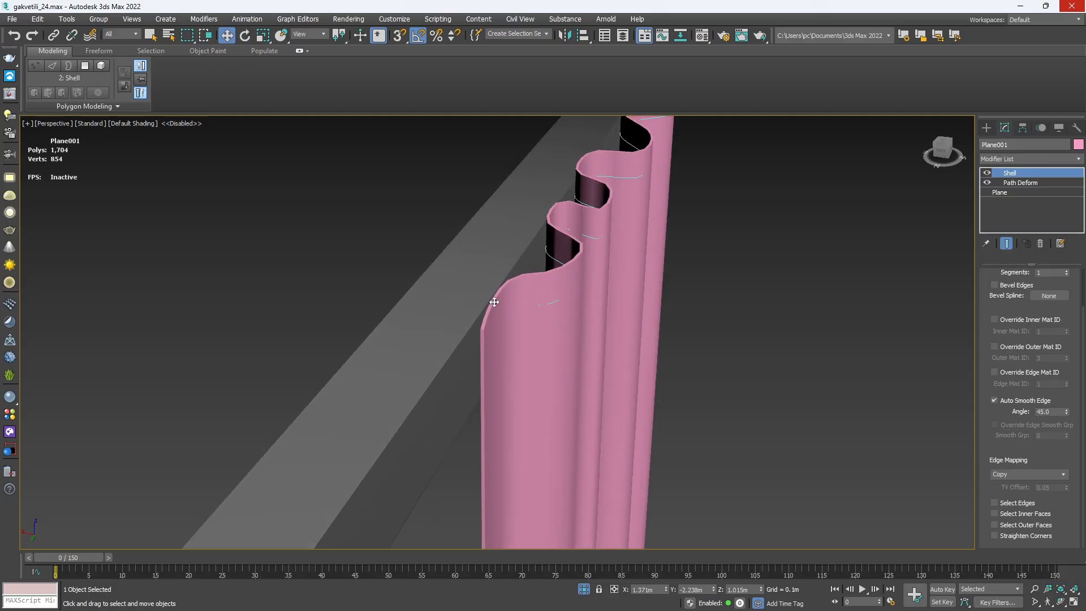
scroll(1063, 317, "up", 2)
left_click_drag(1066, 302, 1068, 289)
scroll(679, 345, "down", 4)
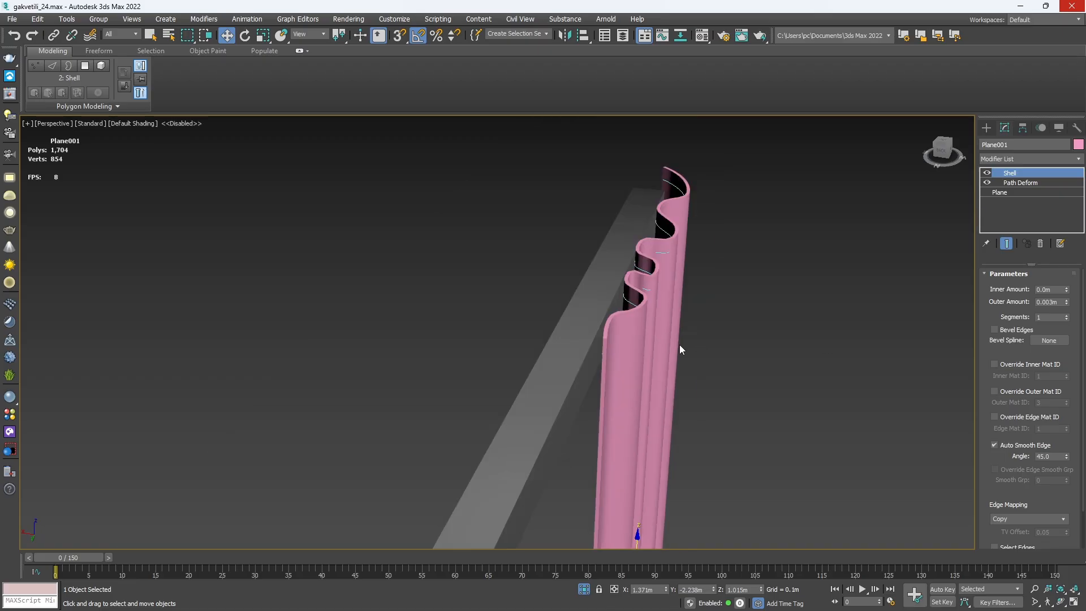
Add an FFD 3x3x3 modifier above the curtain's Shell and enter its control-point level.
middle_click_drag(697, 338, 599, 322, "alt")
scroll(635, 314, "down", 4)
scroll(599, 322, "up", 3)
scroll(613, 291, "down", 4)
middle_click_drag(637, 397, 624, 291)
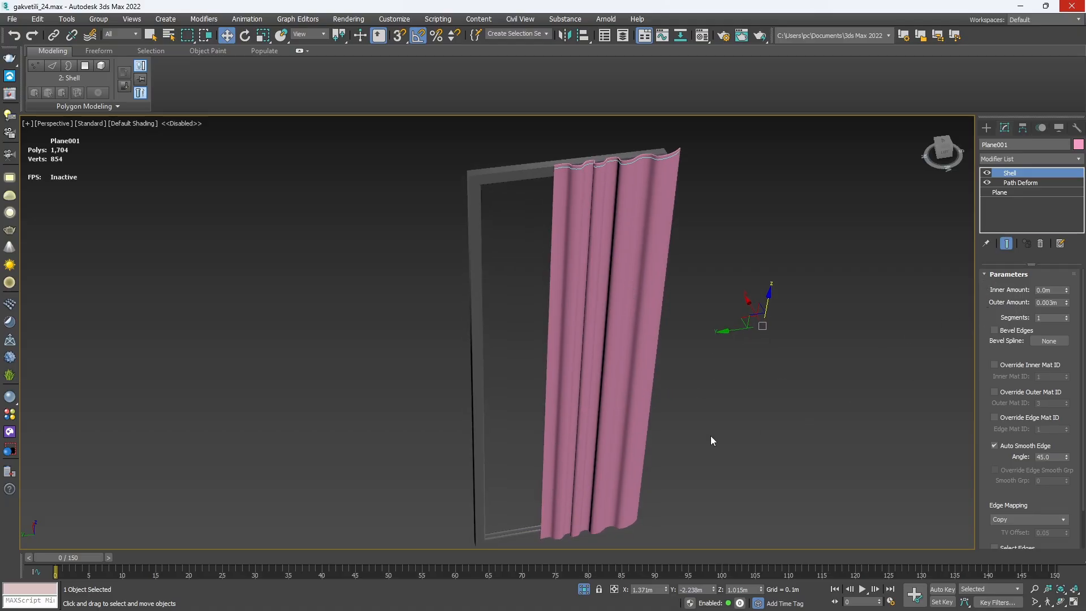
left_click(1078, 159)
scroll(1043, 460, "down", 3)
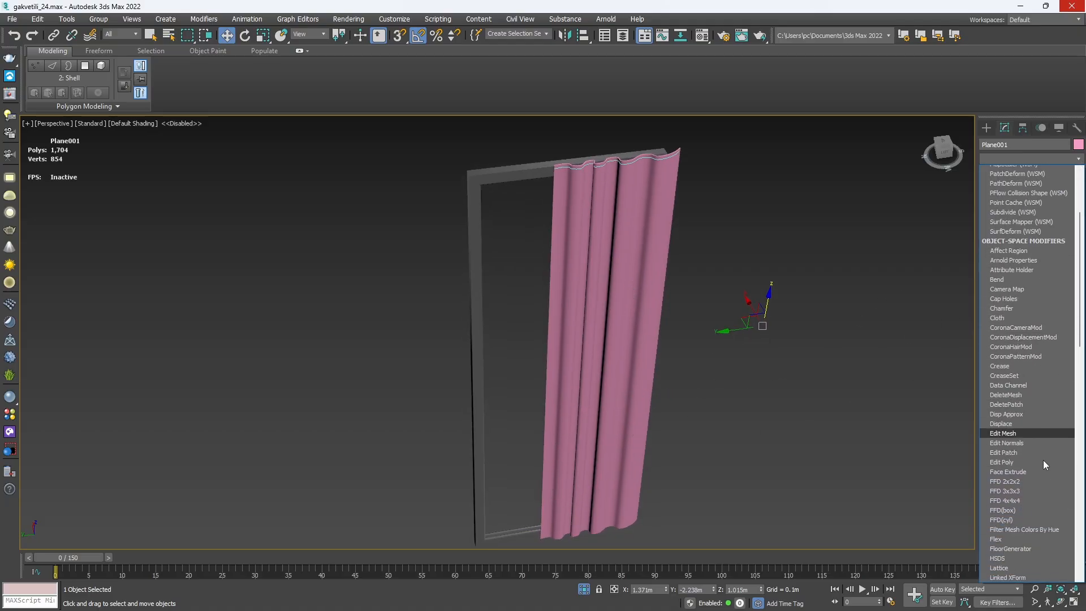
left_click(1007, 486)
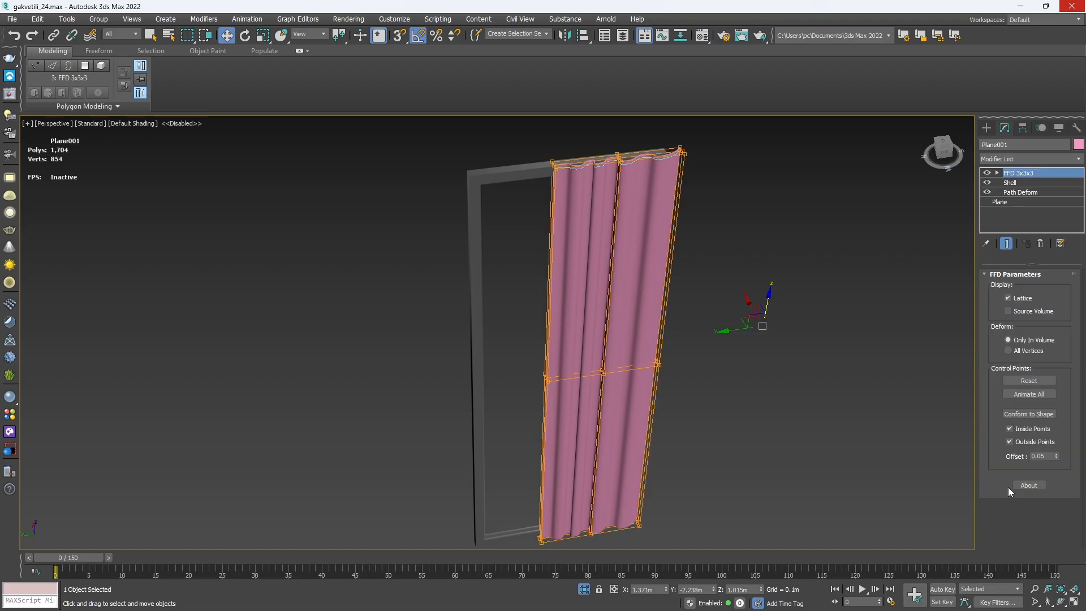
left_click(1008, 176)
Shift the lattice control points on the curtain's inner edge along Y at the bottom, mid-height and top.
middle_click_drag(513, 393, 512, 326)
left_click_drag(519, 447, 557, 512)
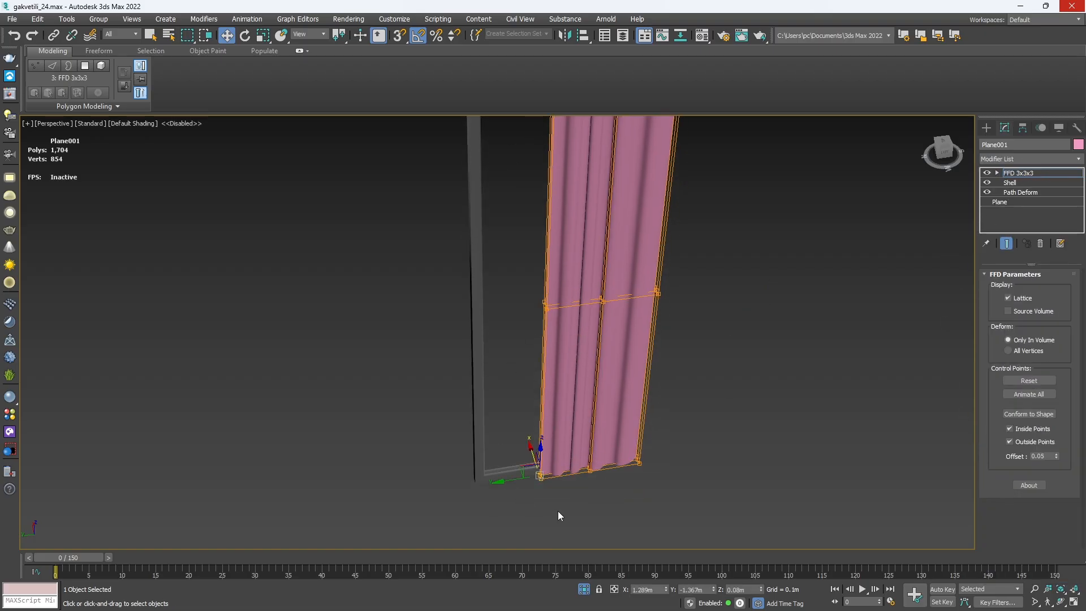
middle_click_drag(558, 512, 521, 482, "alt")
left_click_drag(512, 478, 530, 479)
mouse_move(542, 298)
left_mouse_down()
mouse_move(552, 306)
mouse_move(528, 284)
left_mouse_up()
middle_click_drag(527, 280, 520, 348)
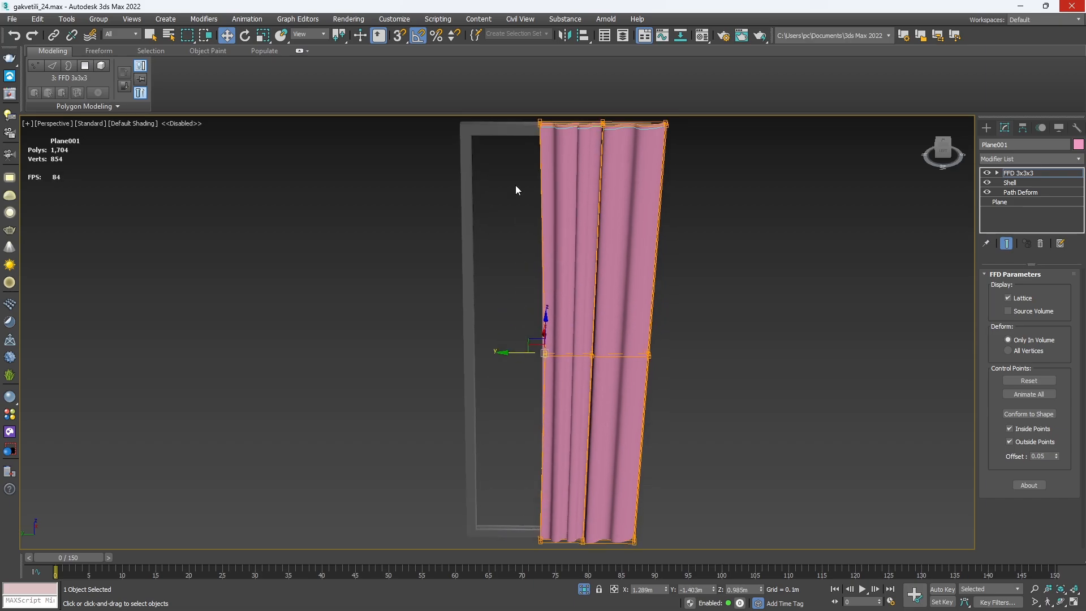
middle_click_drag(516, 187, 515, 245)
mouse_move(511, 174)
left_mouse_down()
mouse_move(546, 211)
mouse_move(513, 183)
left_mouse_up()
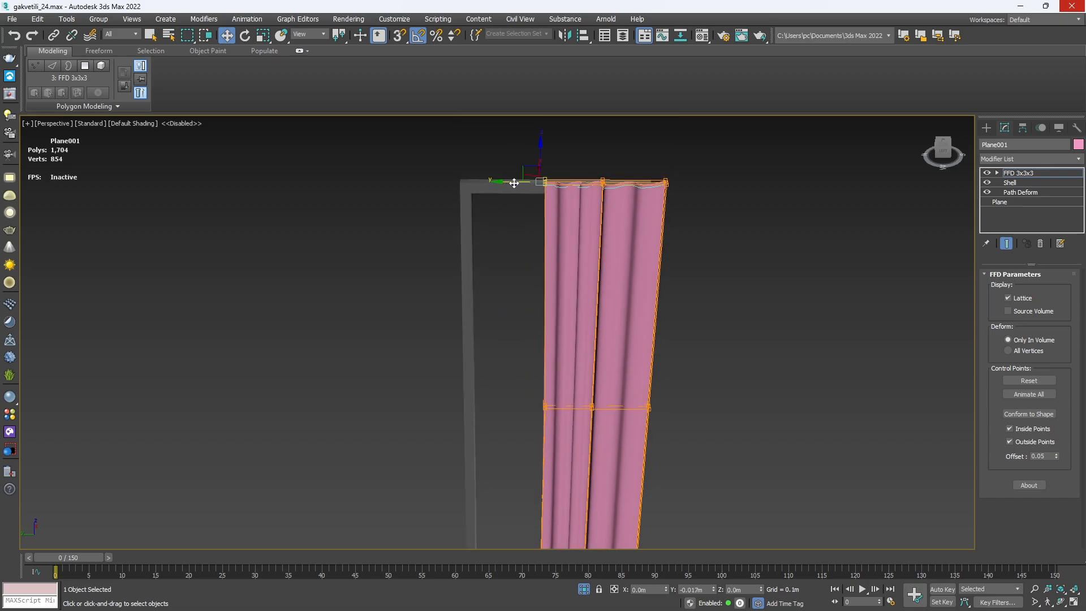
Refine the curtain's hang by repositioning lattice control points at mid-height and along its lower end.
middle_click_drag(557, 296, 541, 228)
left_click_drag(610, 289, 560, 337)
middle_click_drag(555, 377, 549, 311)
left_click_drag(498, 439, 583, 488)
middle_click_drag(582, 487, 570, 438, "alt")
left_click_drag(543, 429, 543, 431)
Select the middle control points on the lattice's upper edge and shift them slightly.
middle_click_drag(552, 391, 576, 248, "alt")
left_click(573, 238)
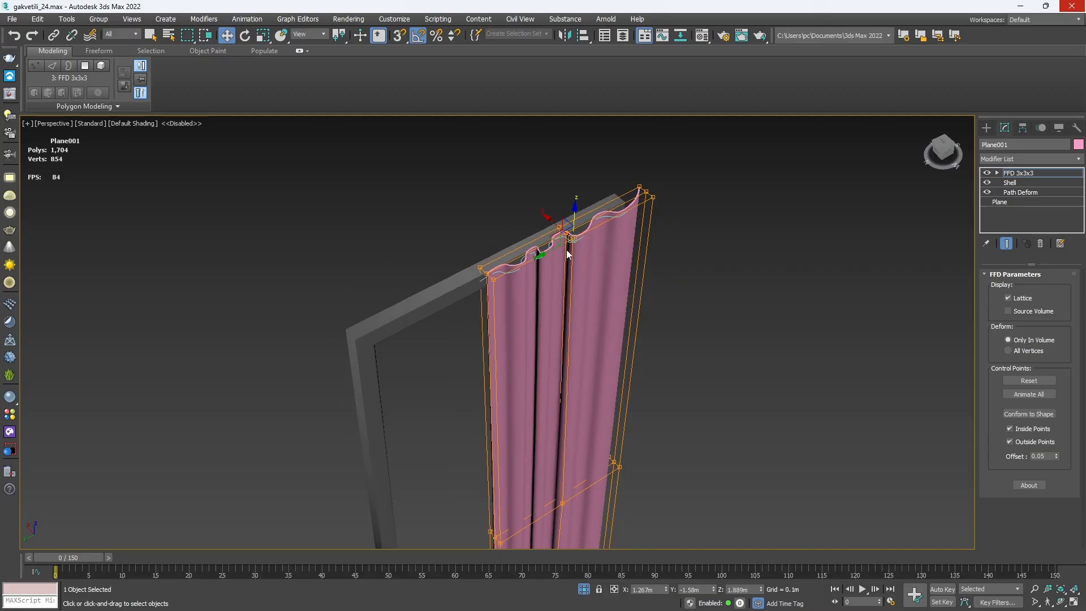
scroll(575, 247, "up", 4)
left_click(402, 321, "ctrl")
middle_click_drag(728, 185, 394, 341, "alt")
scroll(594, 259, "down", 4)
middle_click_drag(588, 277, 577, 235)
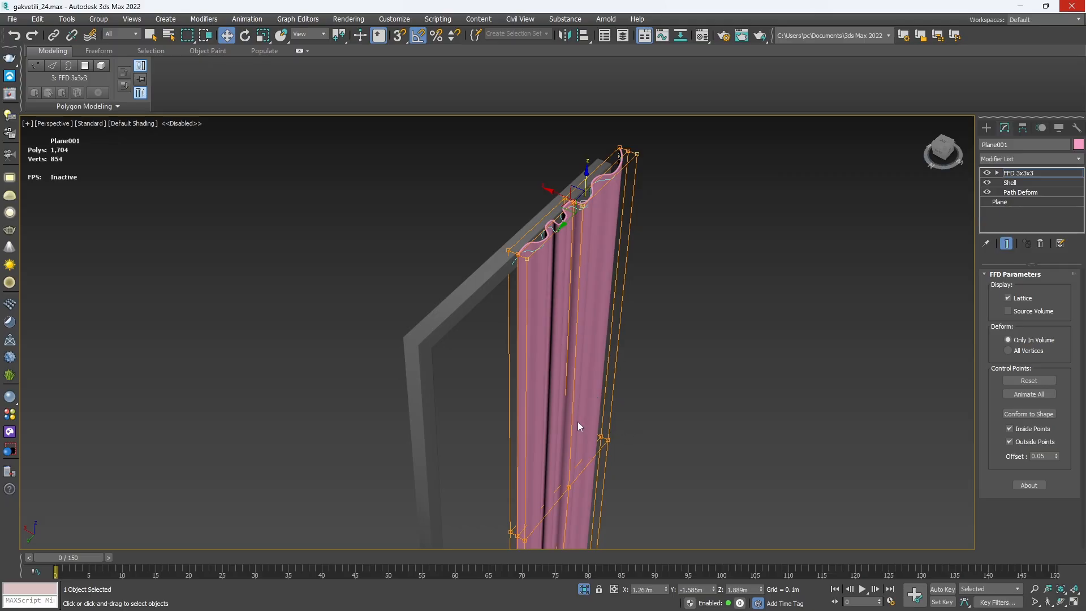
scroll(580, 214, "up", 5)
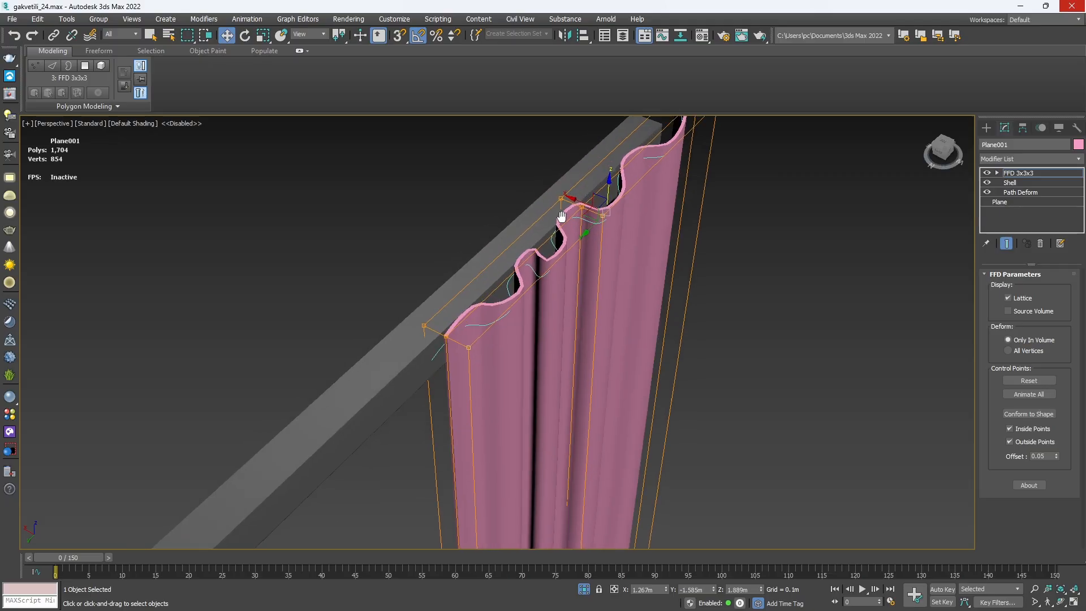
left_click_drag(585, 219, 579, 213)
Lower the control points at the curtain's bottom outer corner by about 0.014 m along Z.
middle_click_drag(574, 287, 665, 440, "alt")
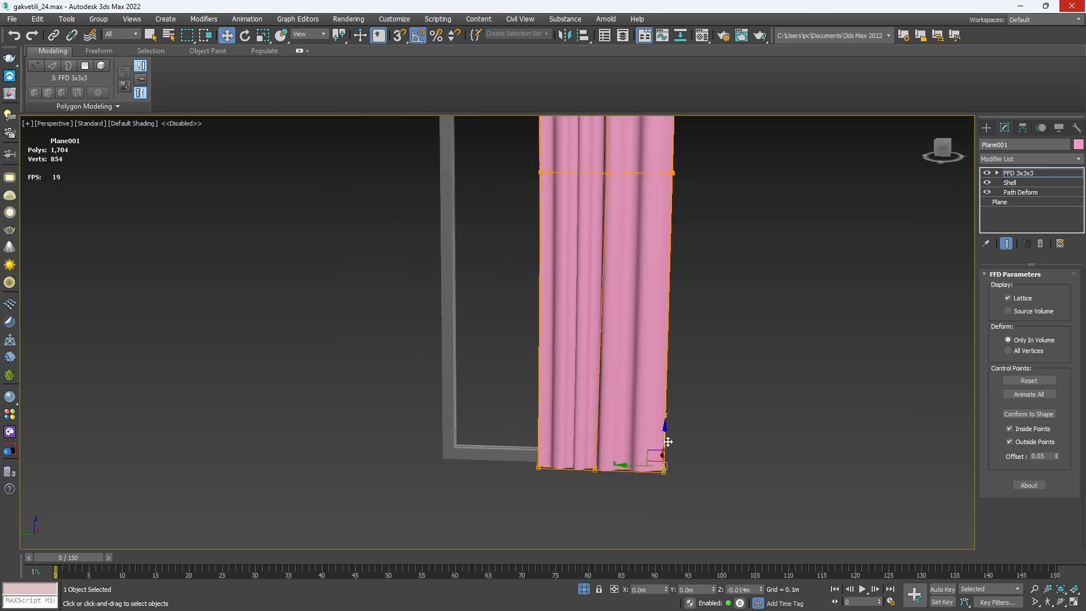
left_click_drag(669, 441, 669, 442)
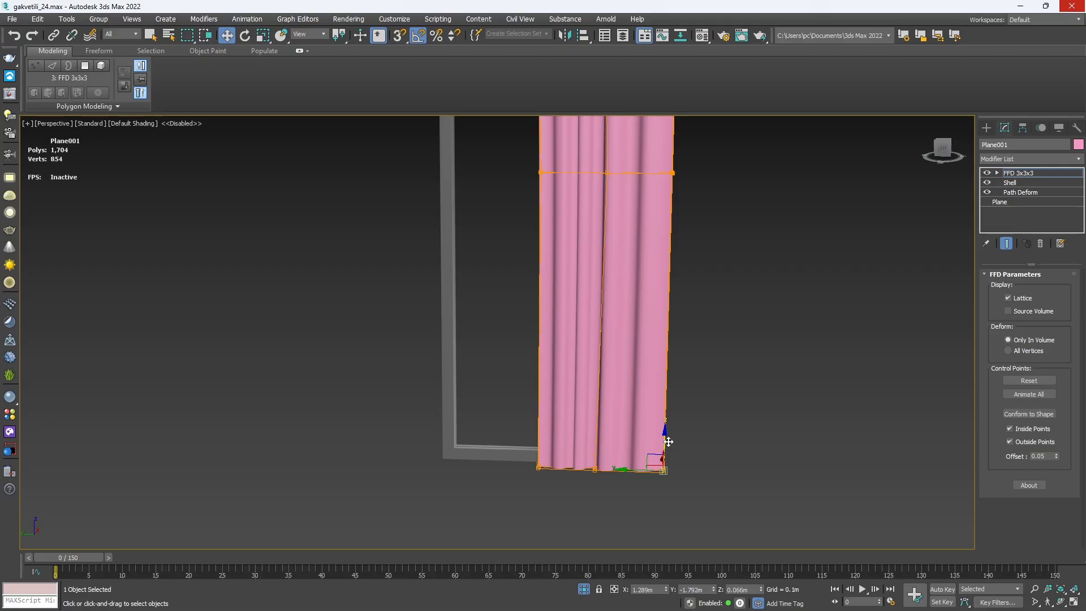
middle_click_drag(641, 288, 643, 382)
Turn off the modifier stack's Show End Result and inspect the deformed curtain.
left_click(1006, 244)
scroll(718, 362, "down", 6)
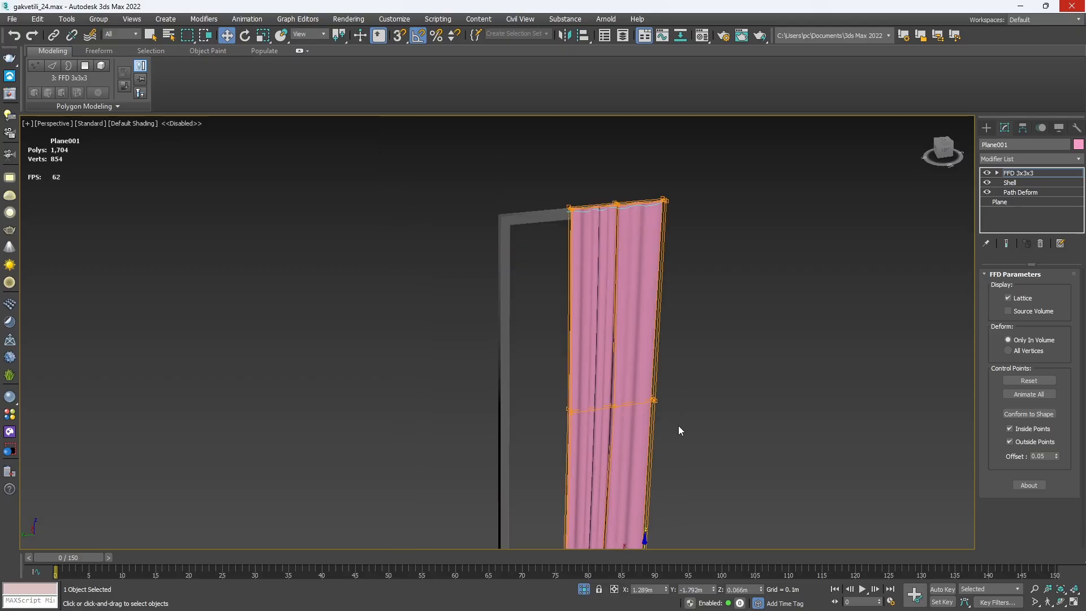
scroll(677, 232, "up", 3)
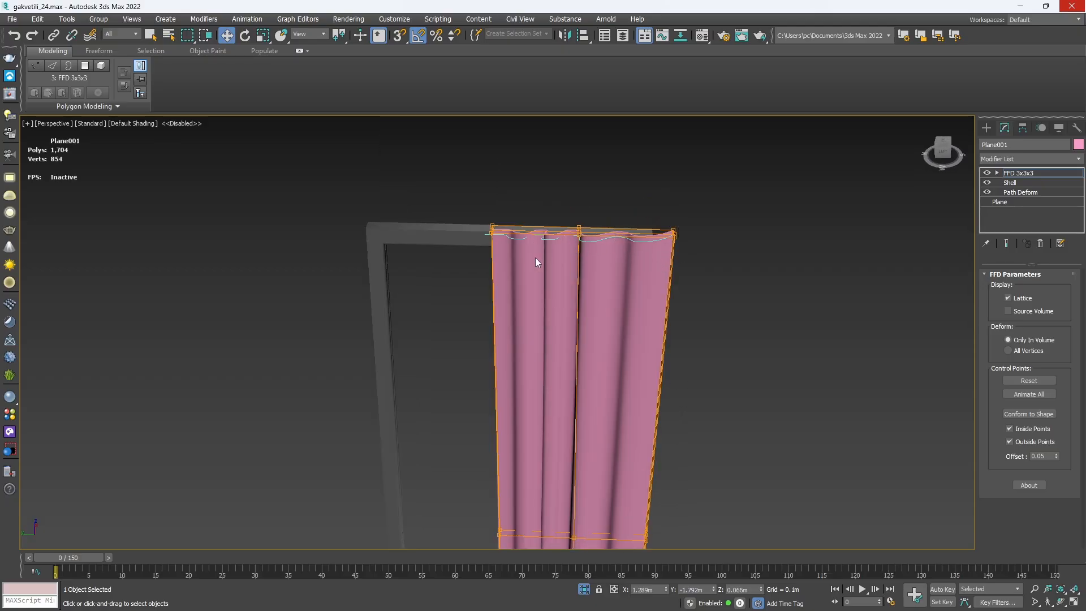
middle_click_drag(535, 257, 596, 250, "alt")
Exit isolation to bring back the curved beam and review it together with the curtain and frame.
left_click(584, 589)
middle_click_drag(571, 345, 598, 376, "alt")
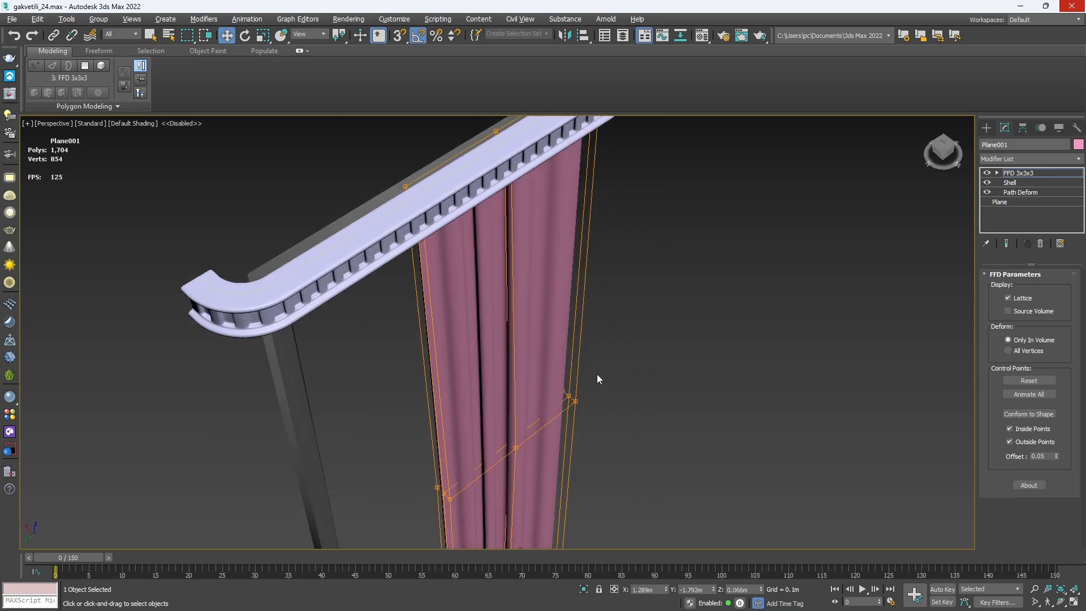
scroll(579, 360, "down", 5)
middle_click_drag(848, 268, 715, 310, "alt")
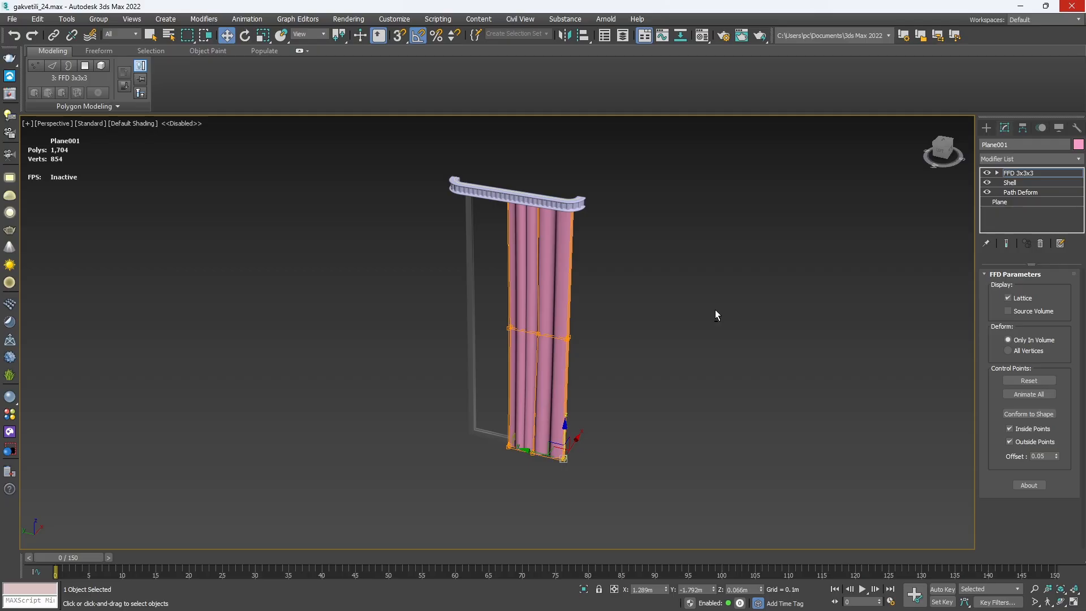
middle_click_drag(569, 346, 613, 343, "alt")
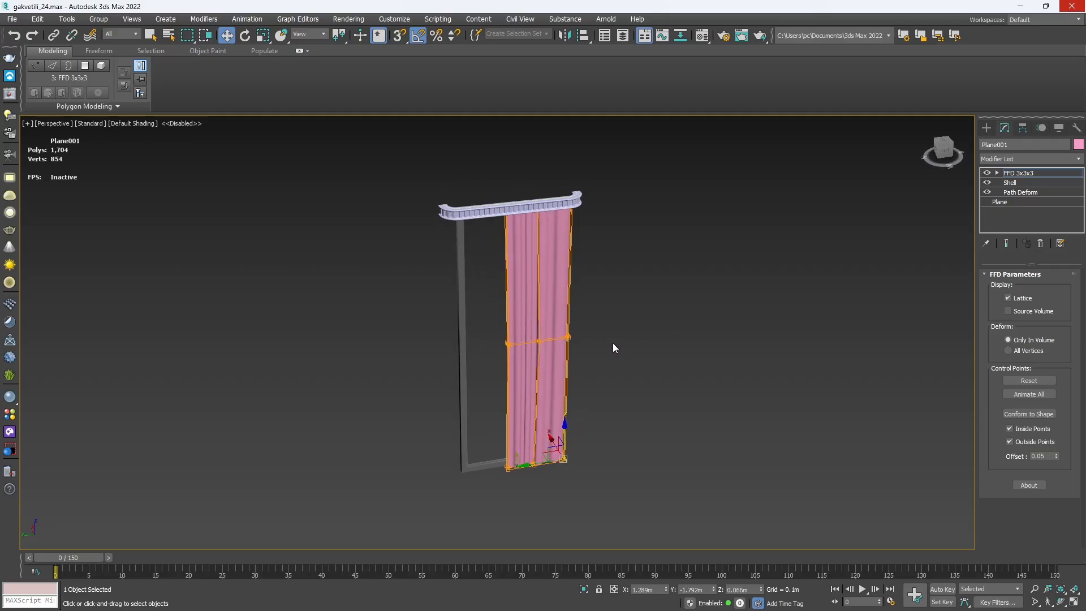